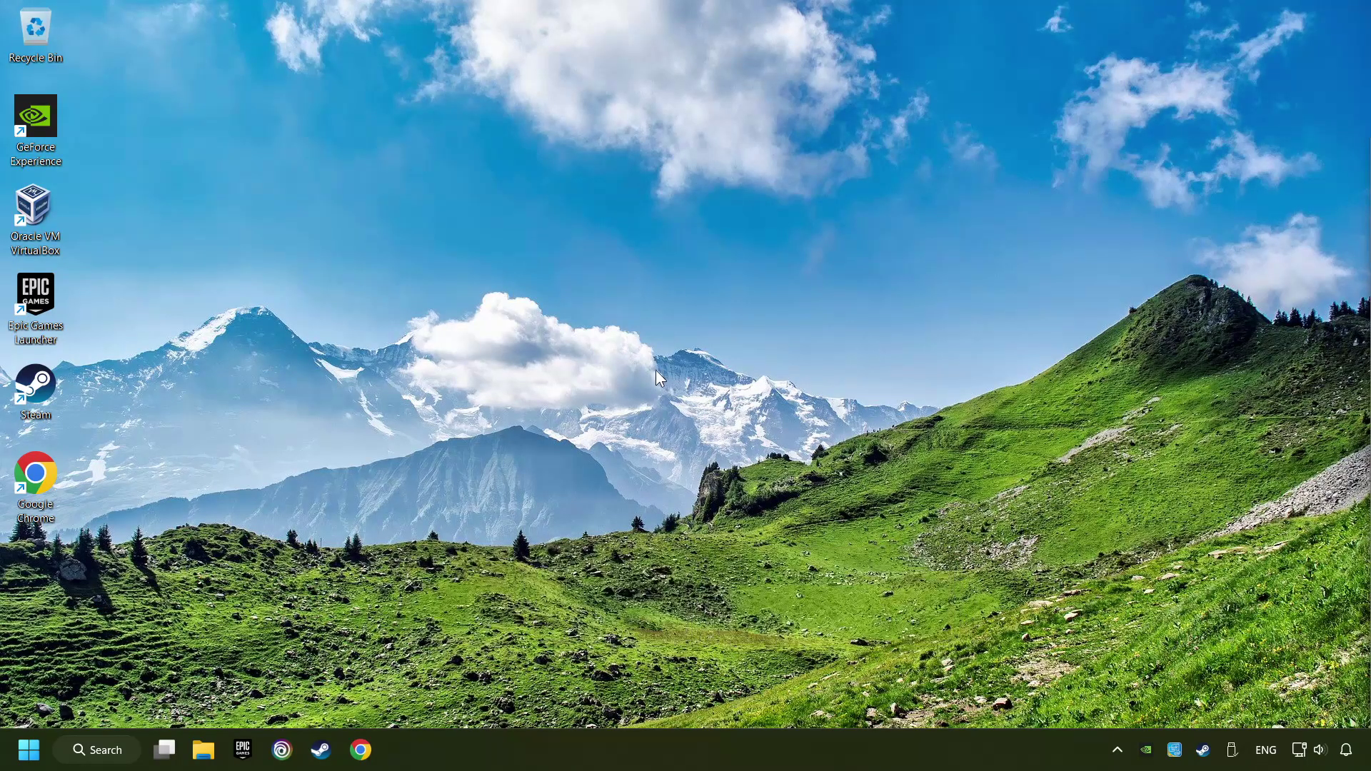
Step: Search 'edit power plan' and open the Balanced plan's Edit Plan Settings page
{"action": "left_click", "coordinate": [115, 752]}
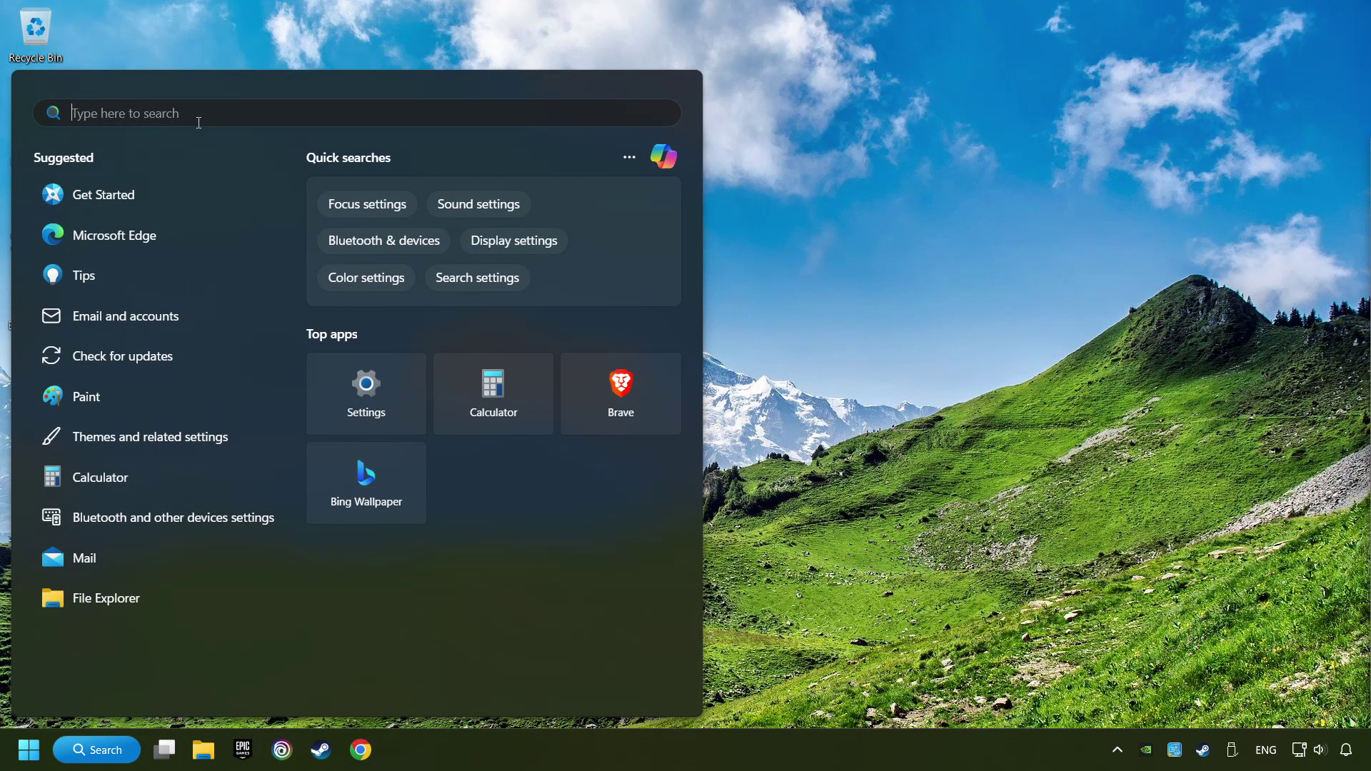
{"action": "type", "text": "edit power plan"}
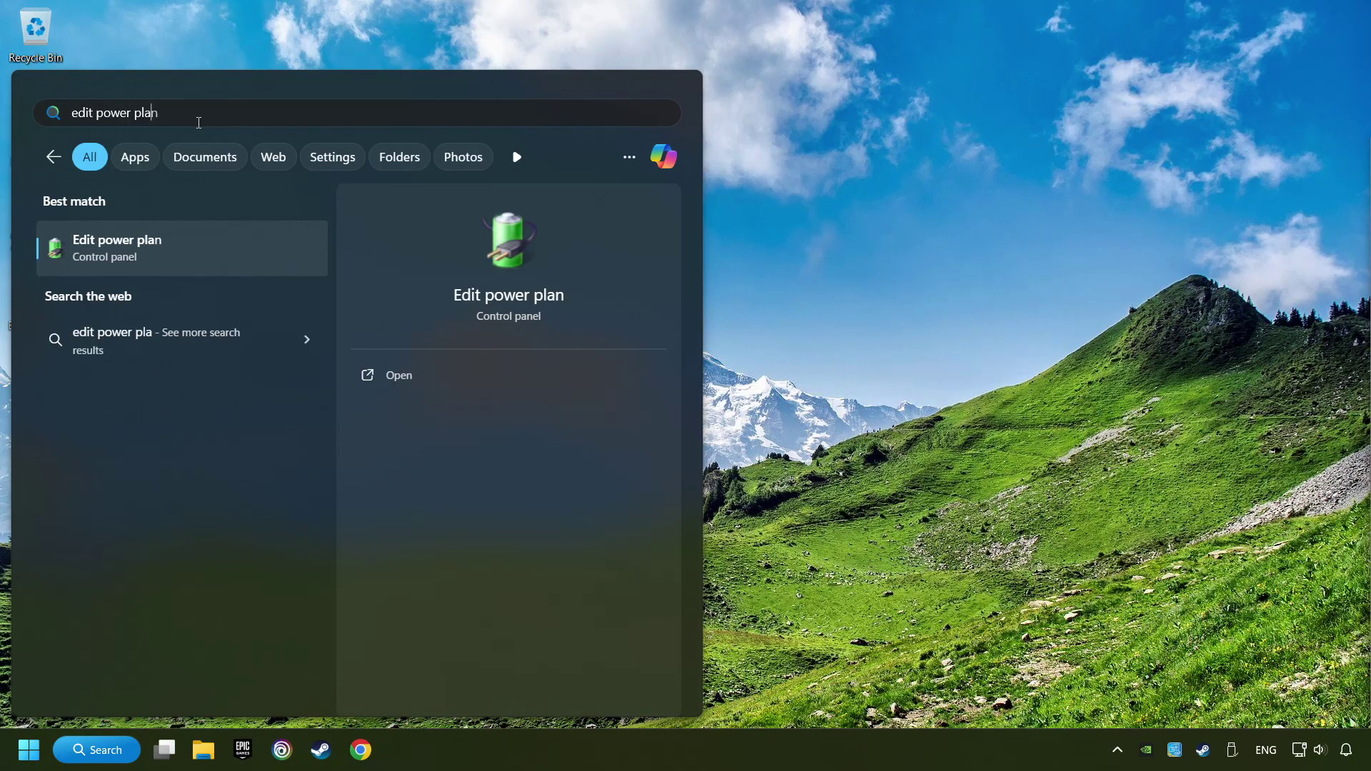
{"action": "left_click", "coordinate": [267, 248]}
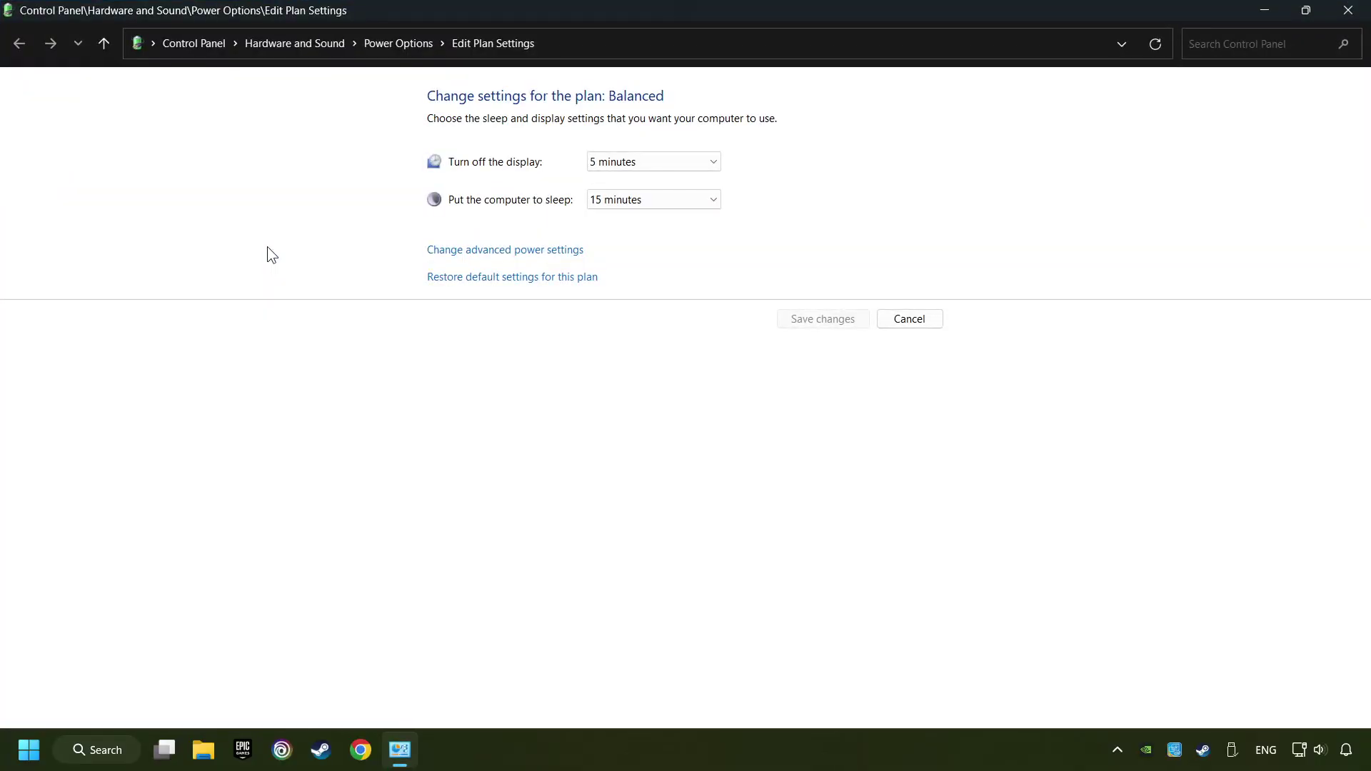
Step: Use the address-bar breadcrumb to return to the Power Options page
{"action": "left_click", "coordinate": [402, 52]}
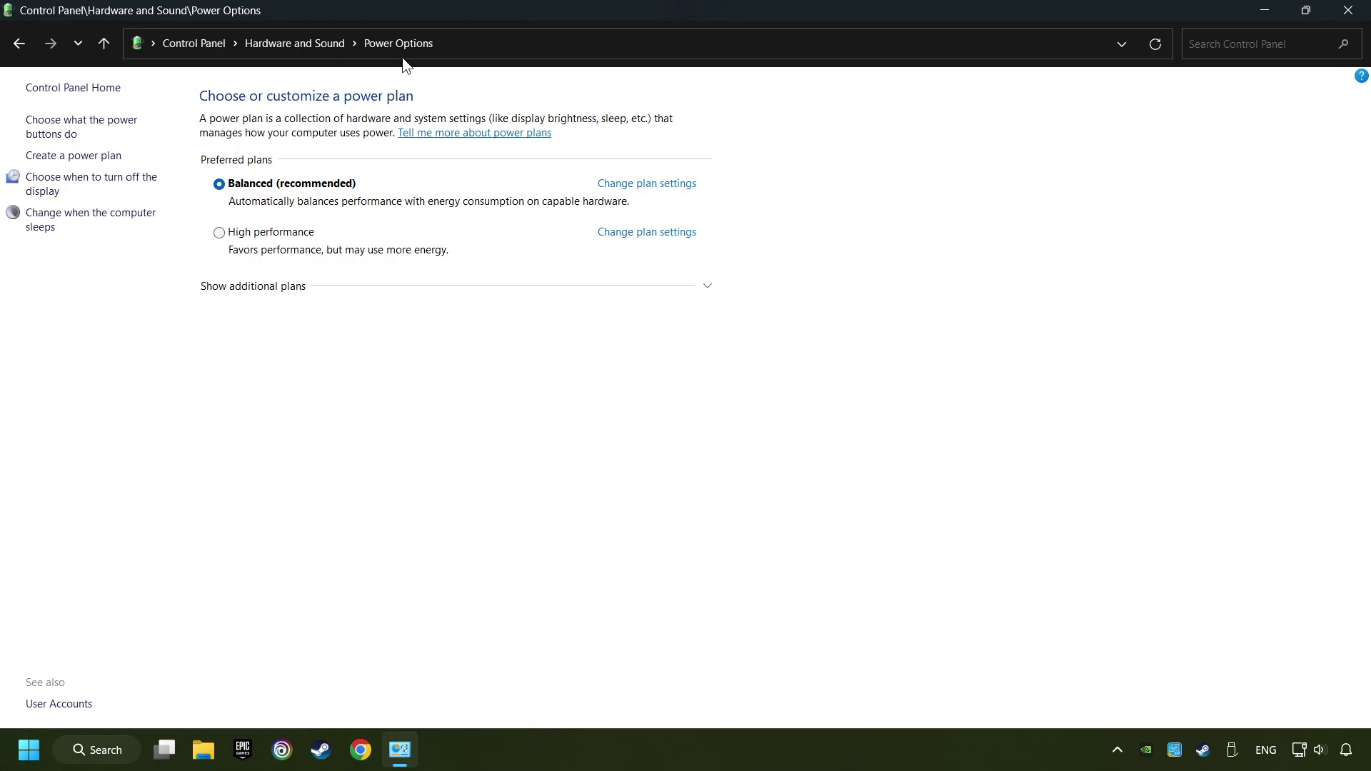
Step: Launch Command Prompt as administrator from Windows search
{"action": "left_click", "coordinate": [105, 754]}
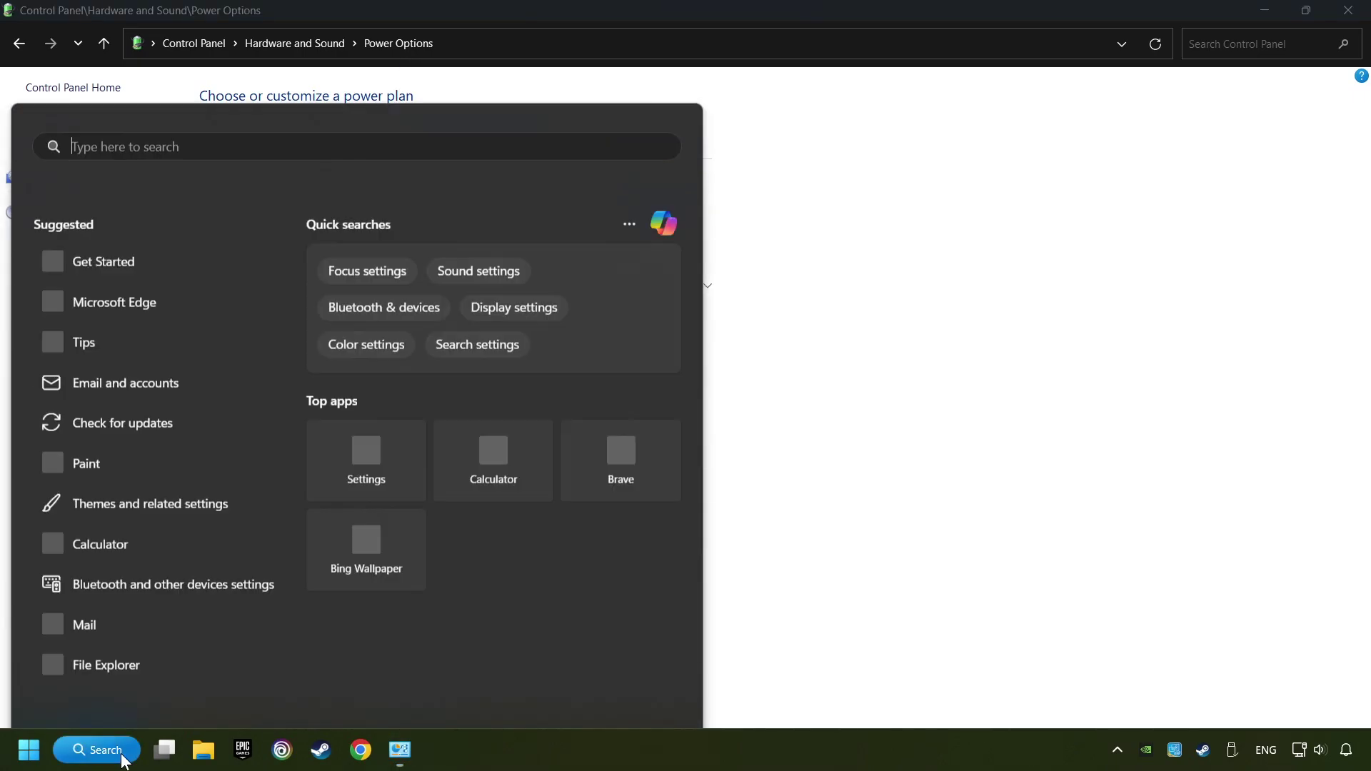
{"action": "type", "text": "c"}
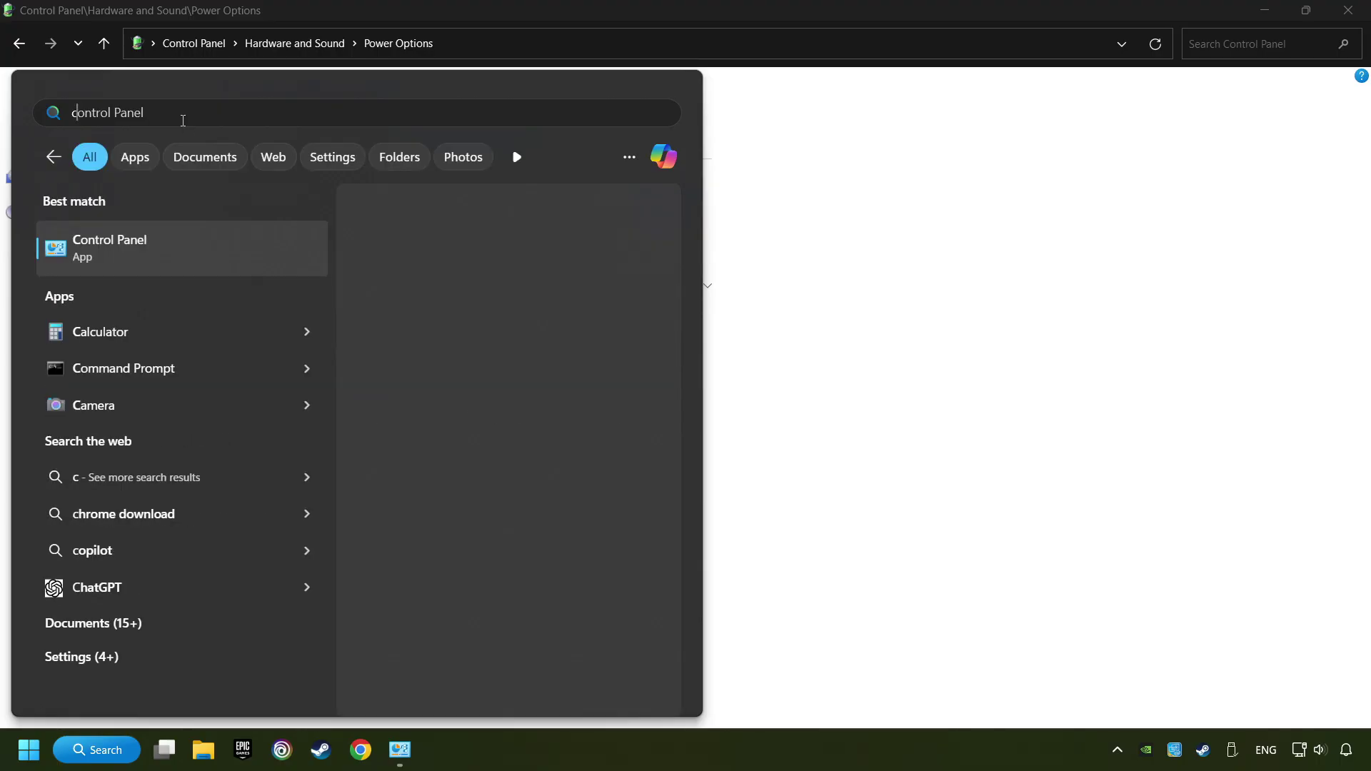
{"action": "type", "text": "md"}
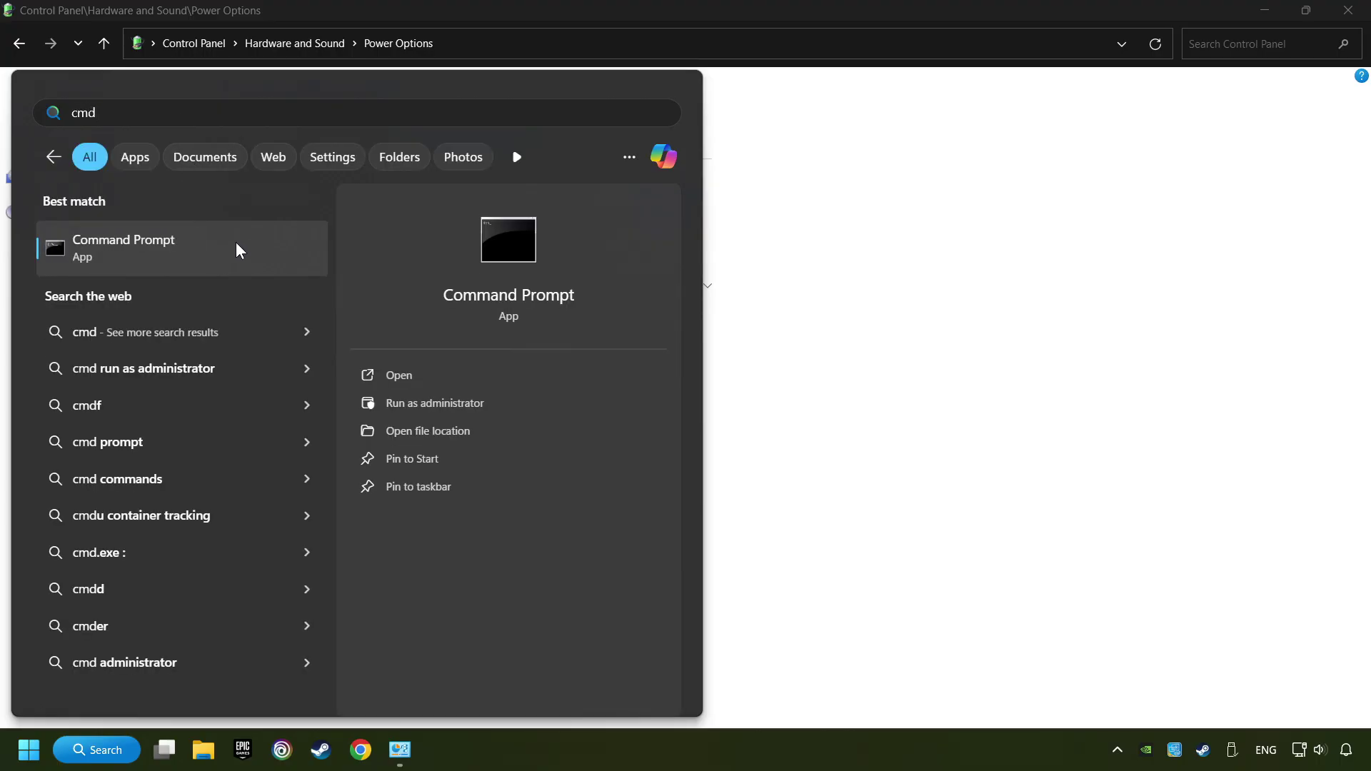
{"action": "right_click", "coordinate": [245, 249]}
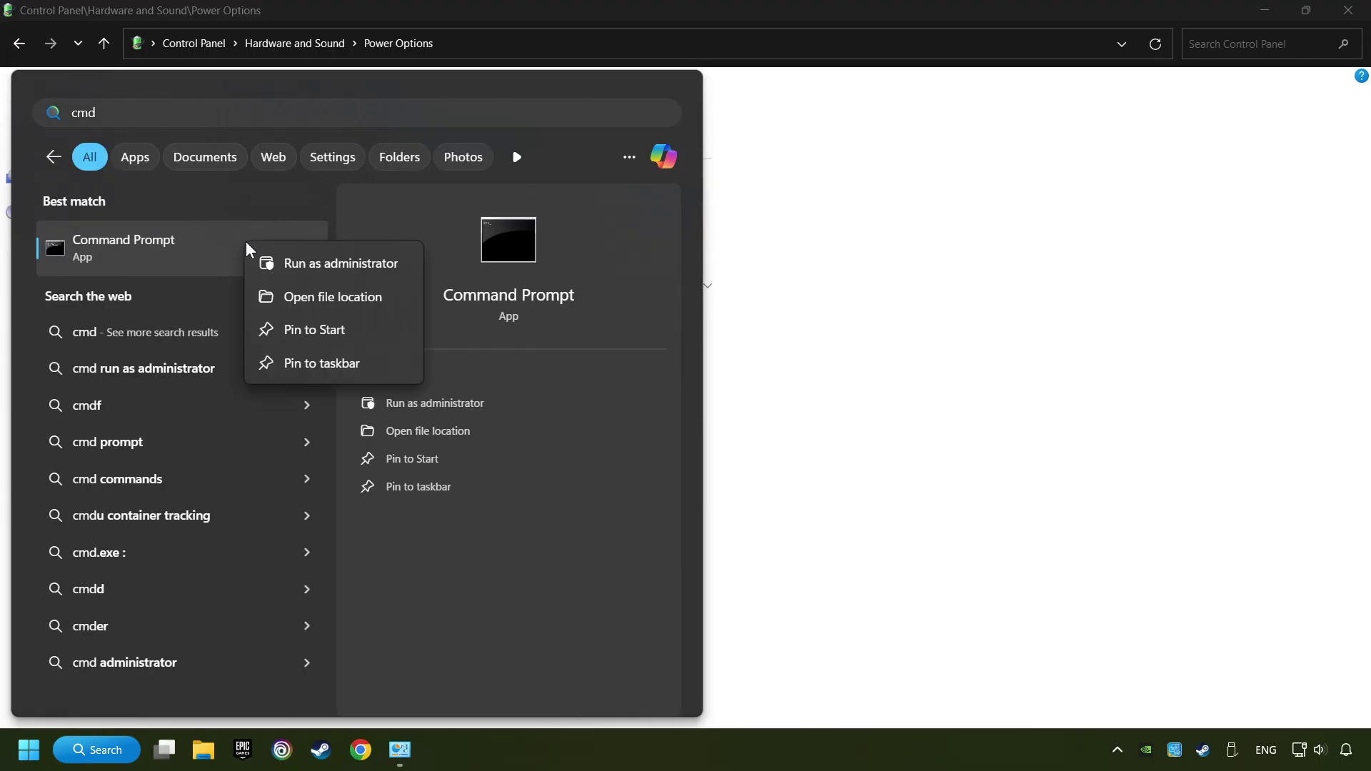
{"action": "left_click", "coordinate": [326, 269]}
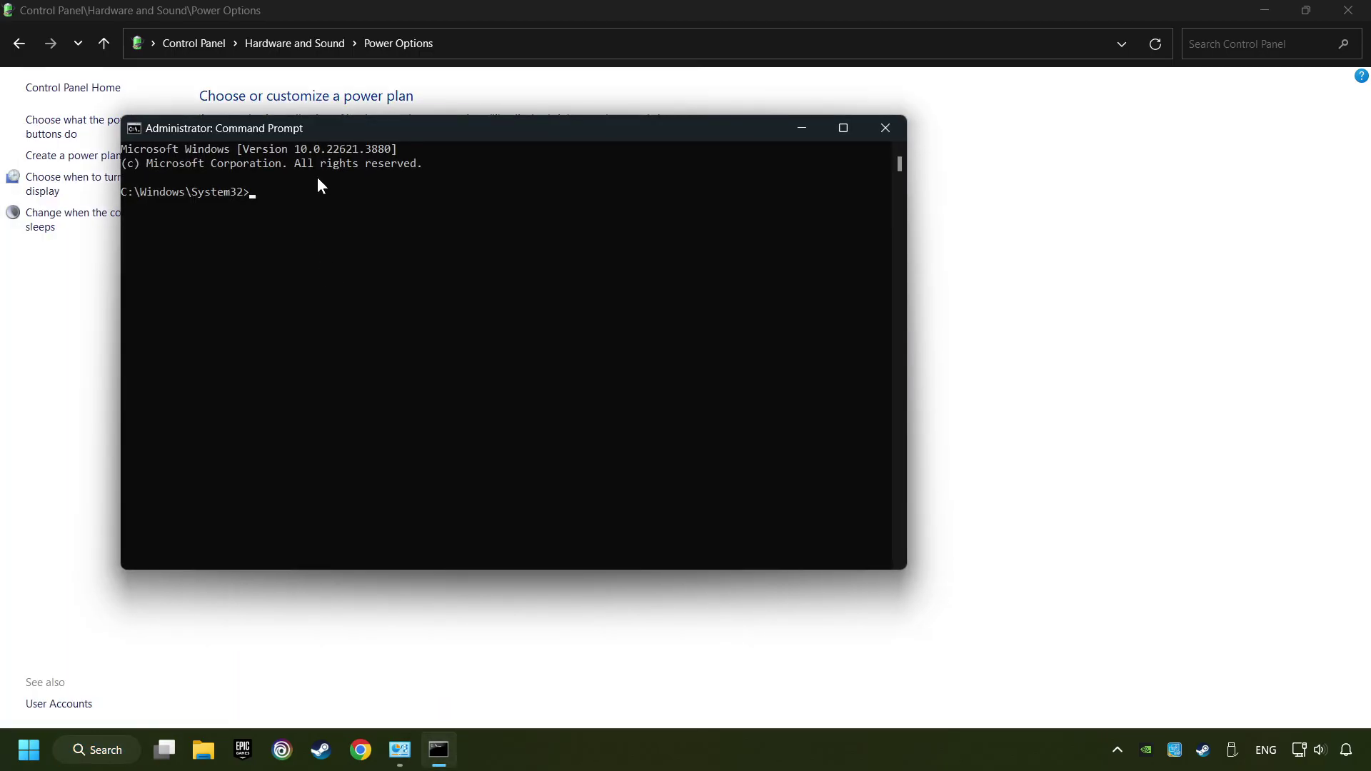
Step: Copy the powercfg -duplicatescheme command line from Notepad, then close Notepad
{"action": "left_click_drag", "start_coordinate": [330, 130], "coordinate": [236, 251]}
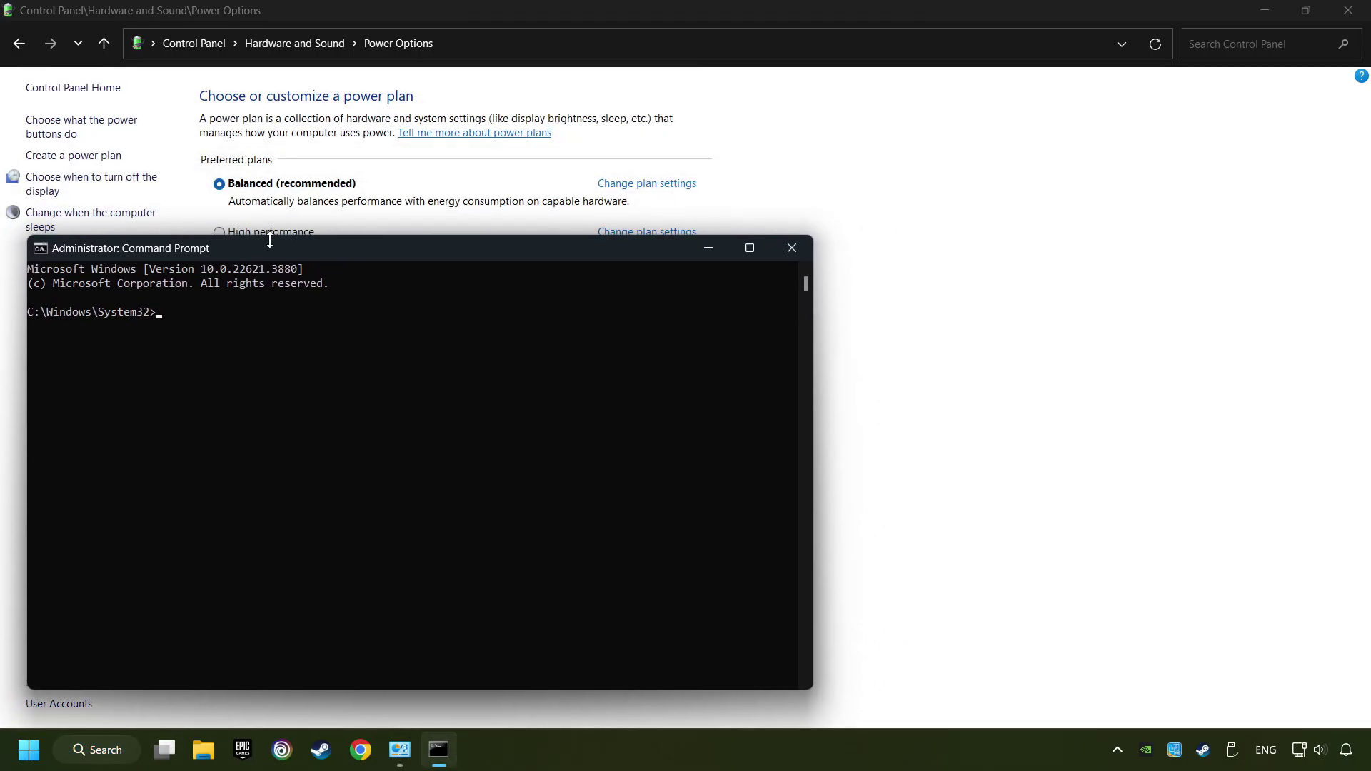
{"action": "left_click_drag", "start_coordinate": [950, 136], "coordinate": [983, 36]}
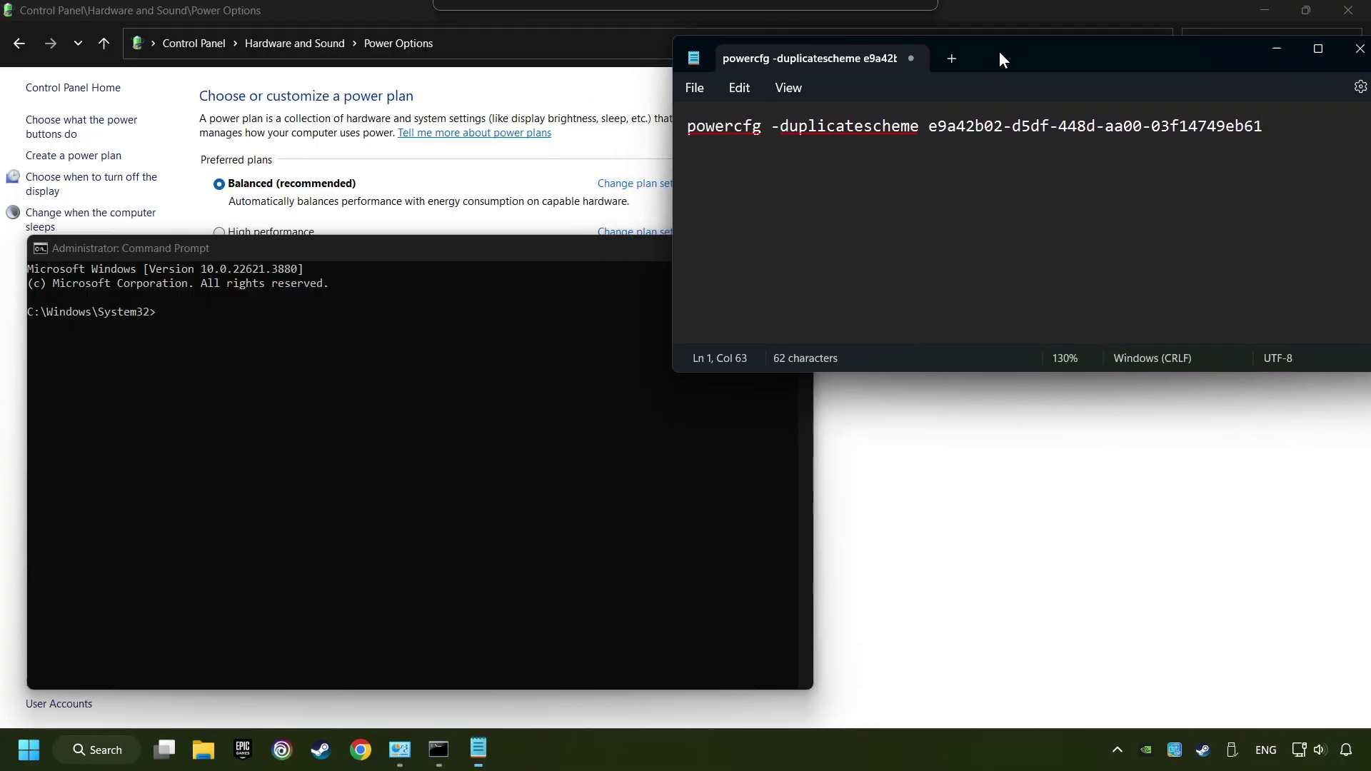
{"action": "left_click_drag", "start_coordinate": [1283, 130], "coordinate": [669, 112]}
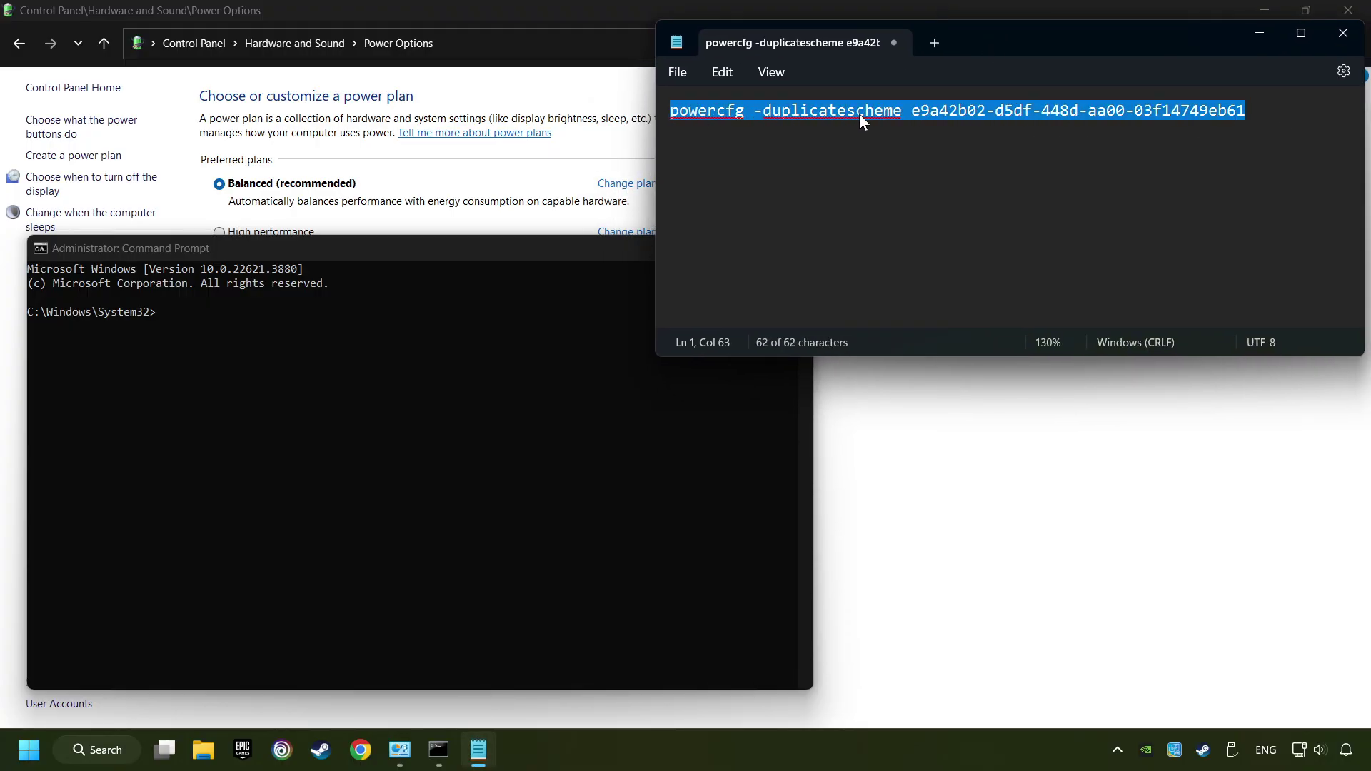
{"action": "right_click", "coordinate": [922, 112]}
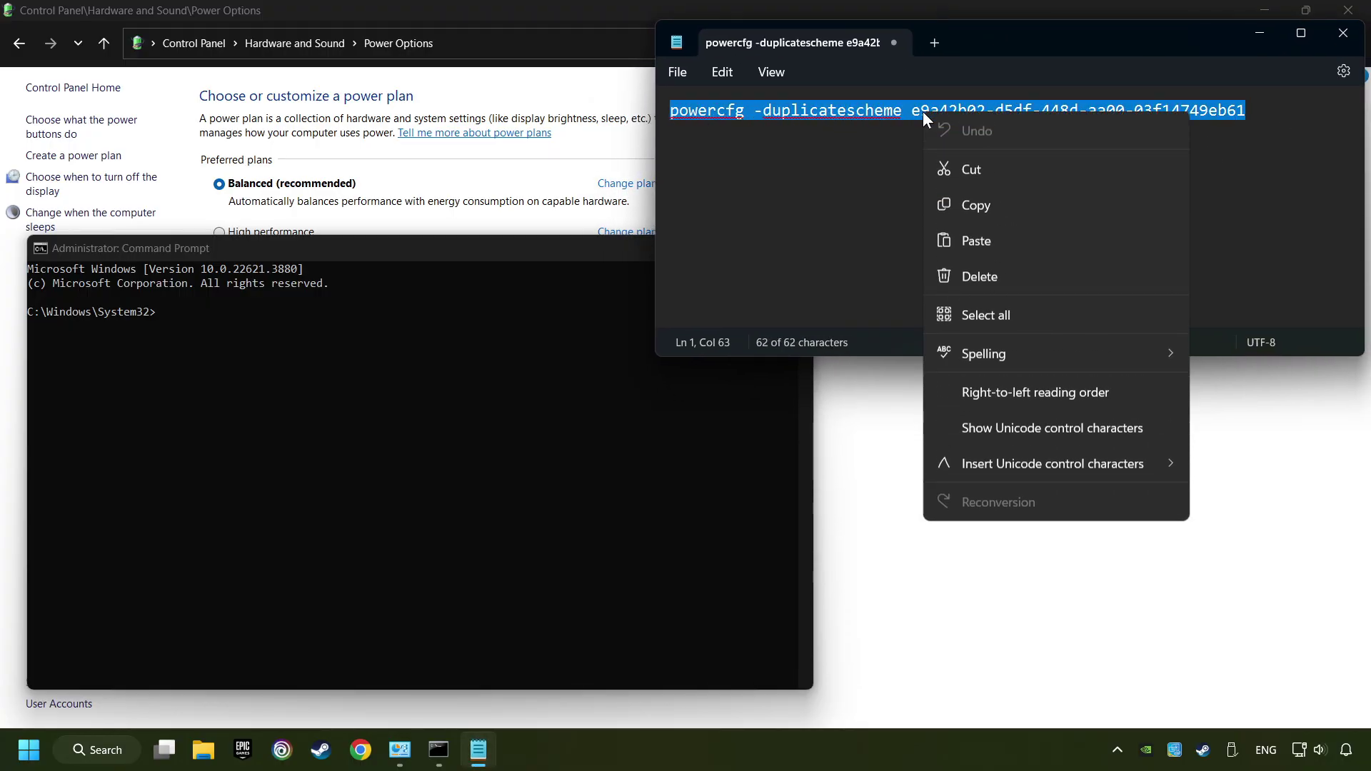
{"action": "left_click", "coordinate": [960, 210]}
{"action": "key", "text": "alt+F4"}
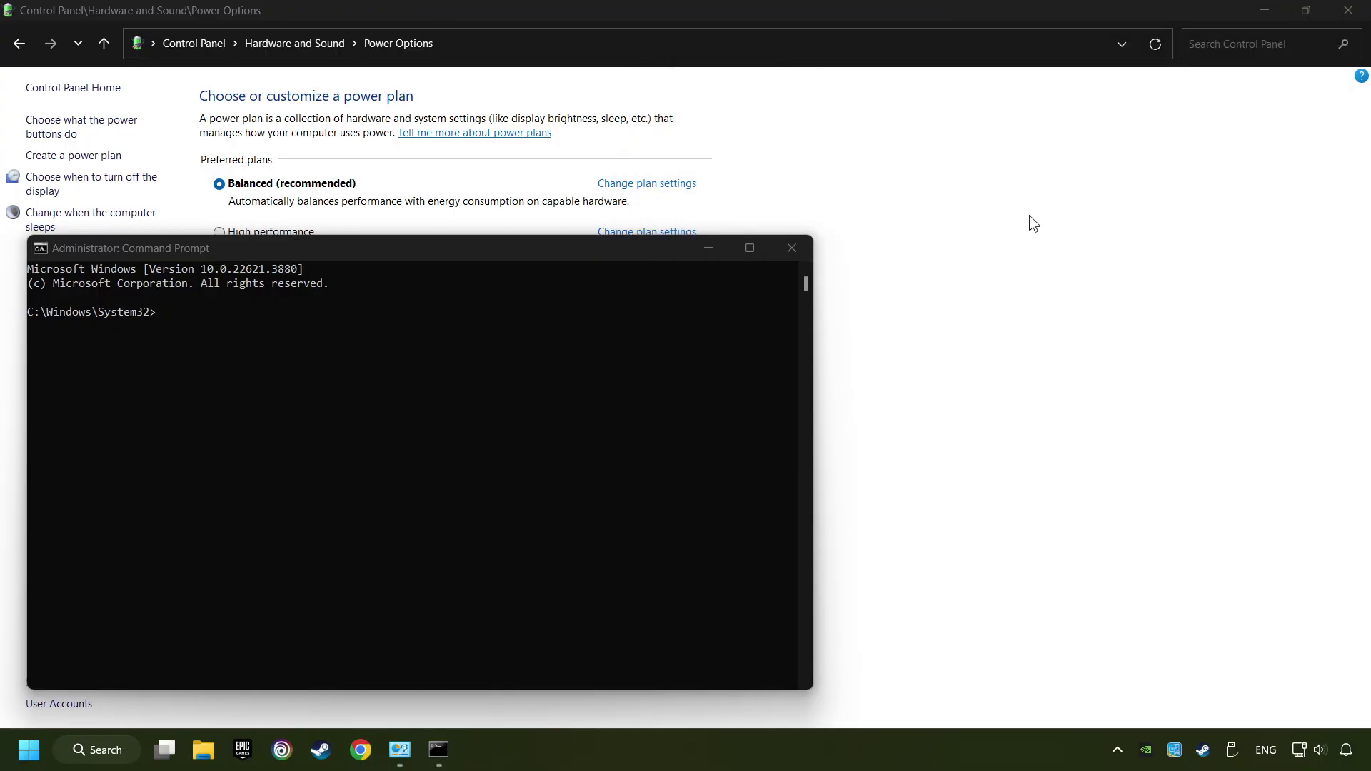
Step: Paste the powercfg -duplicatescheme command into Command Prompt and run it
{"action": "mouse_move", "coordinate": [547, 253]}
{"action": "left_mouse_down"}
{"action": "mouse_move", "coordinate": [930, 193]}
{"action": "mouse_move", "coordinate": [981, 198]}
{"action": "left_mouse_up"}
{"action": "right_click", "coordinate": [800, 192]}
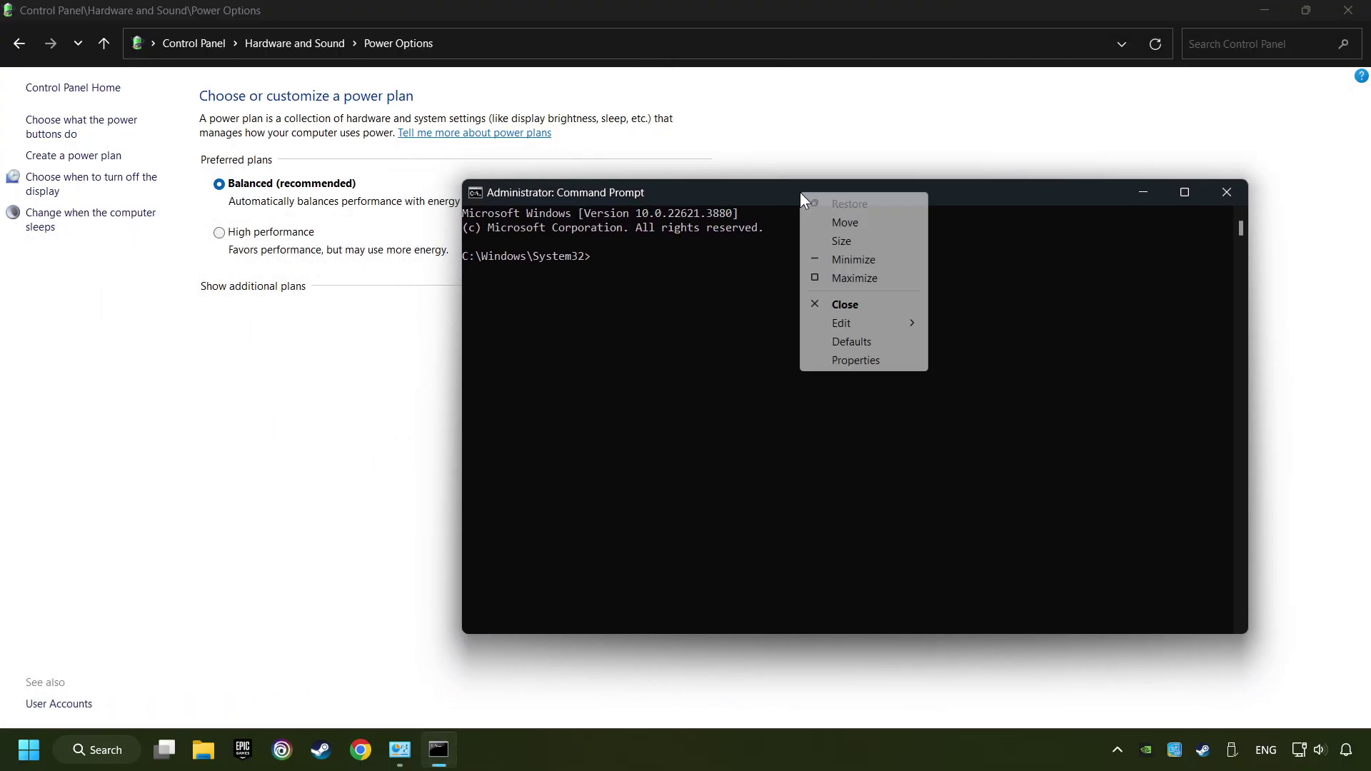
{"action": "mouse_move", "coordinate": [842, 322]}
{"action": "left_click", "coordinate": [970, 359]}
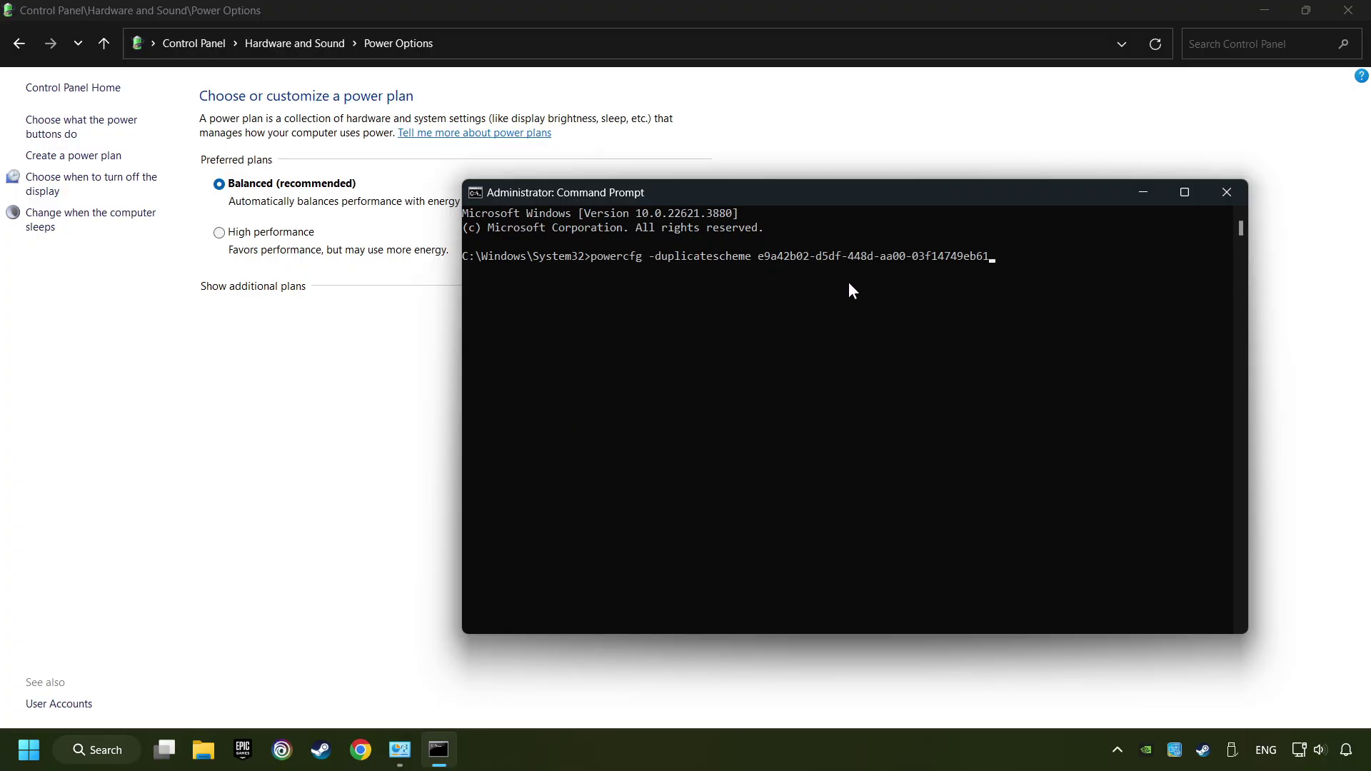
{"action": "key", "text": "Return"}
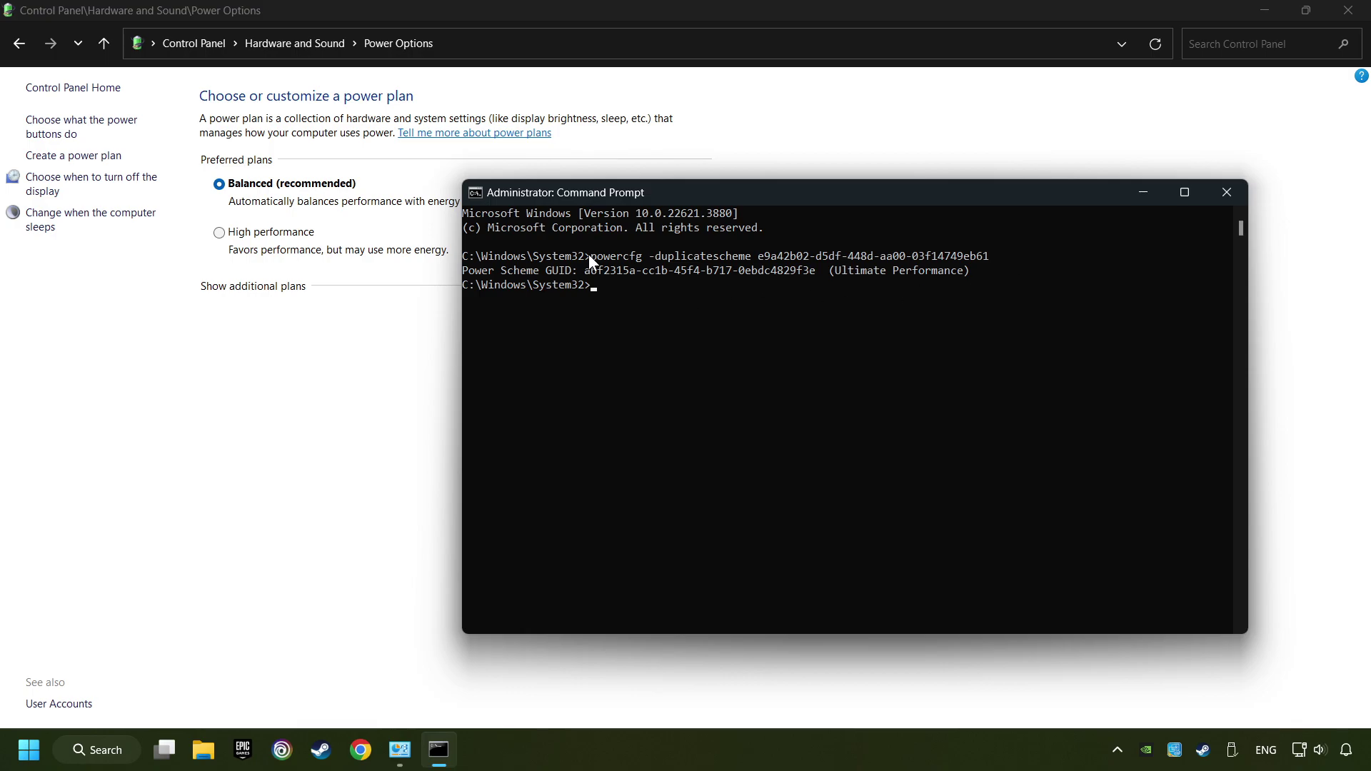
Step: Close Command Prompt, refresh the additional plans and select Ultimate Performance
{"action": "left_click", "coordinate": [1229, 192]}
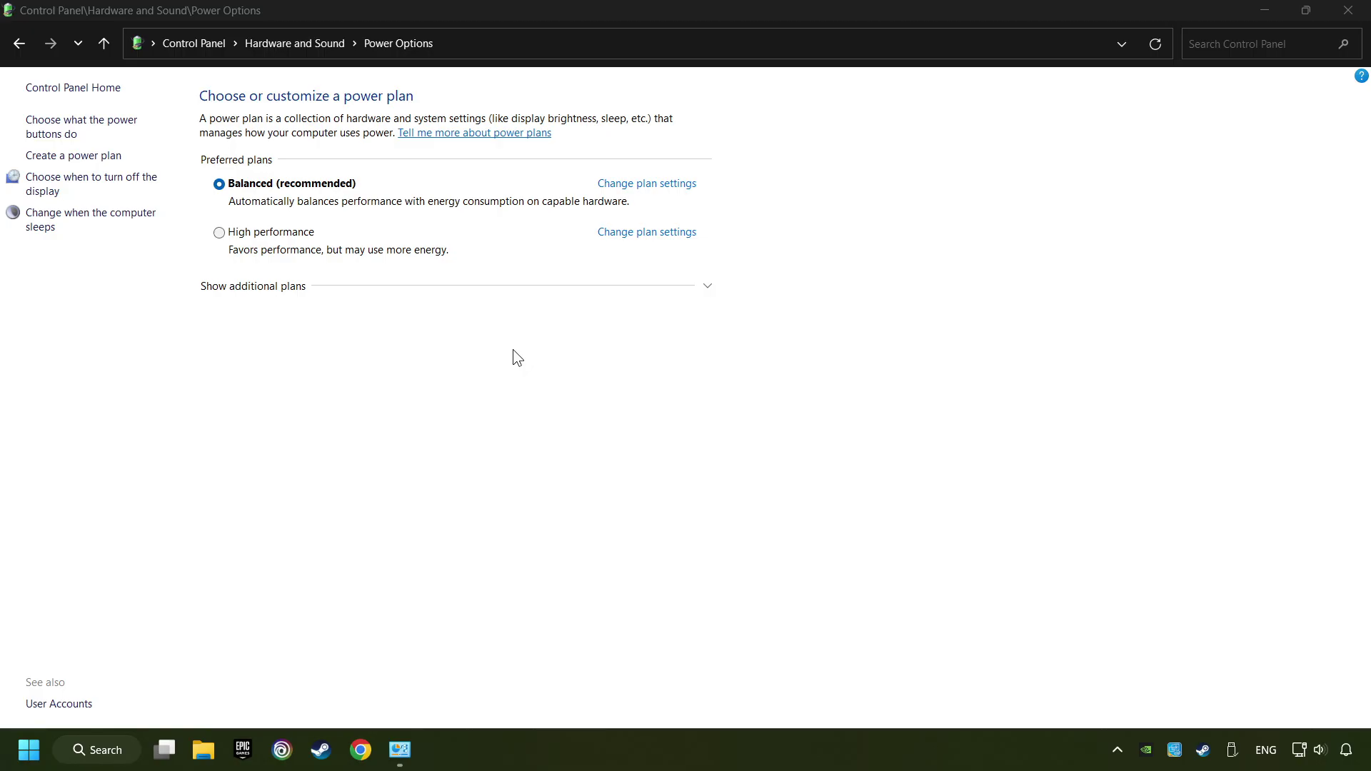
{"action": "left_click", "coordinate": [241, 299]}
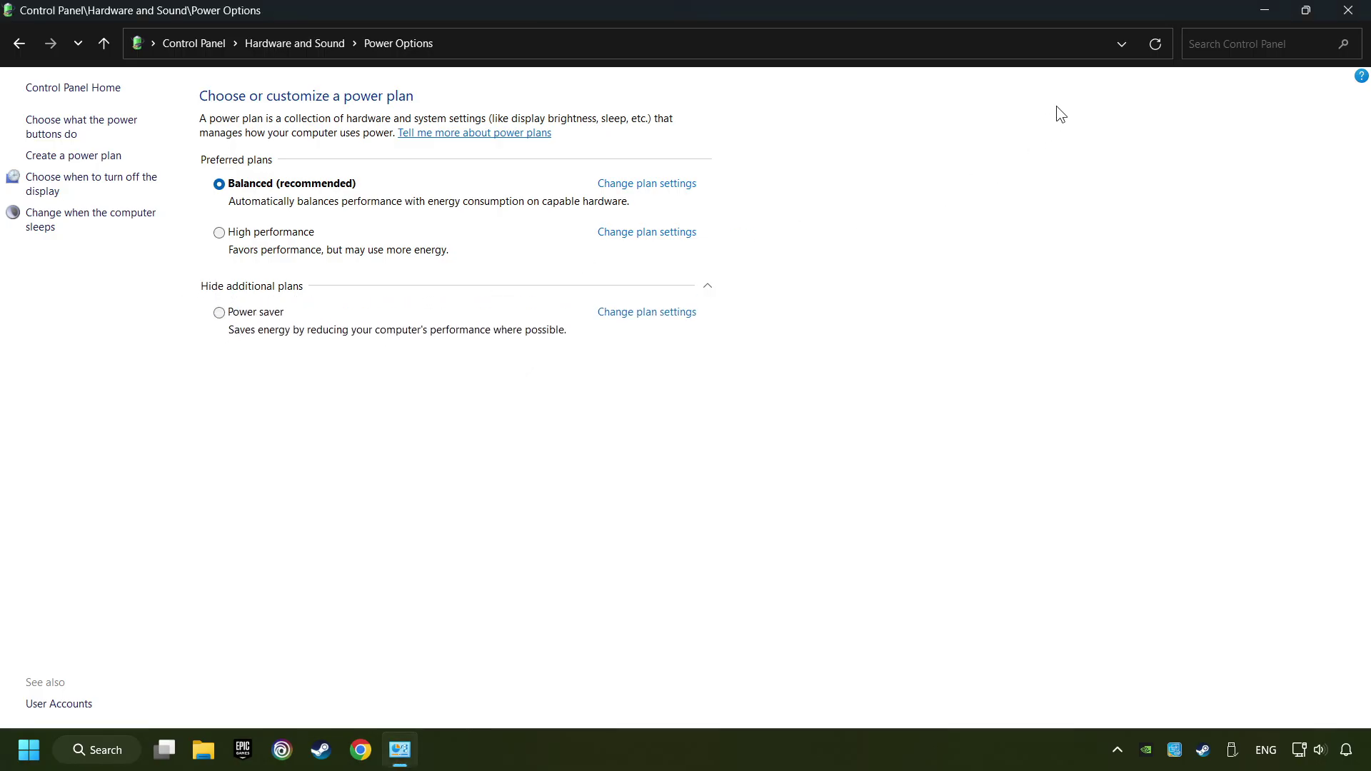
{"action": "left_click", "coordinate": [1156, 45]}
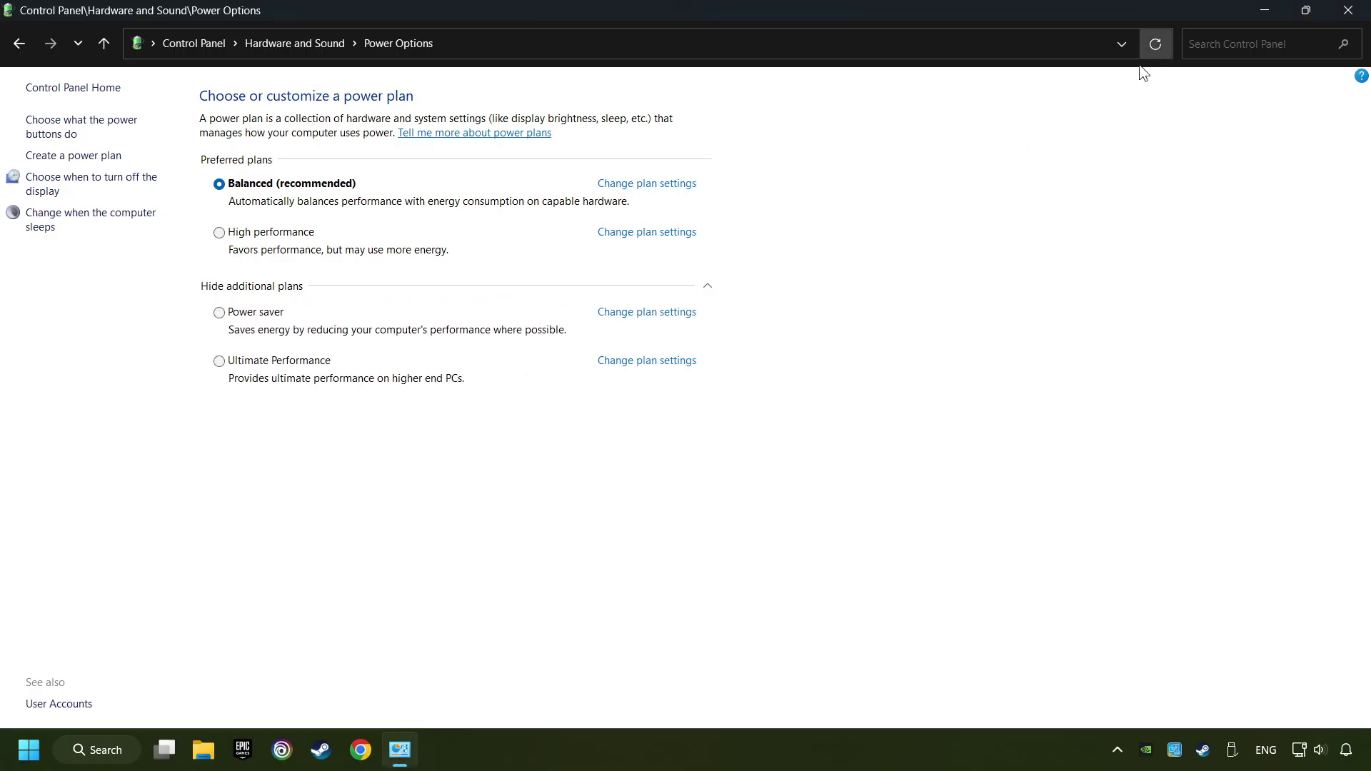
{"action": "left_click", "coordinate": [297, 365]}
{"action": "left_click", "coordinate": [1349, 20]}
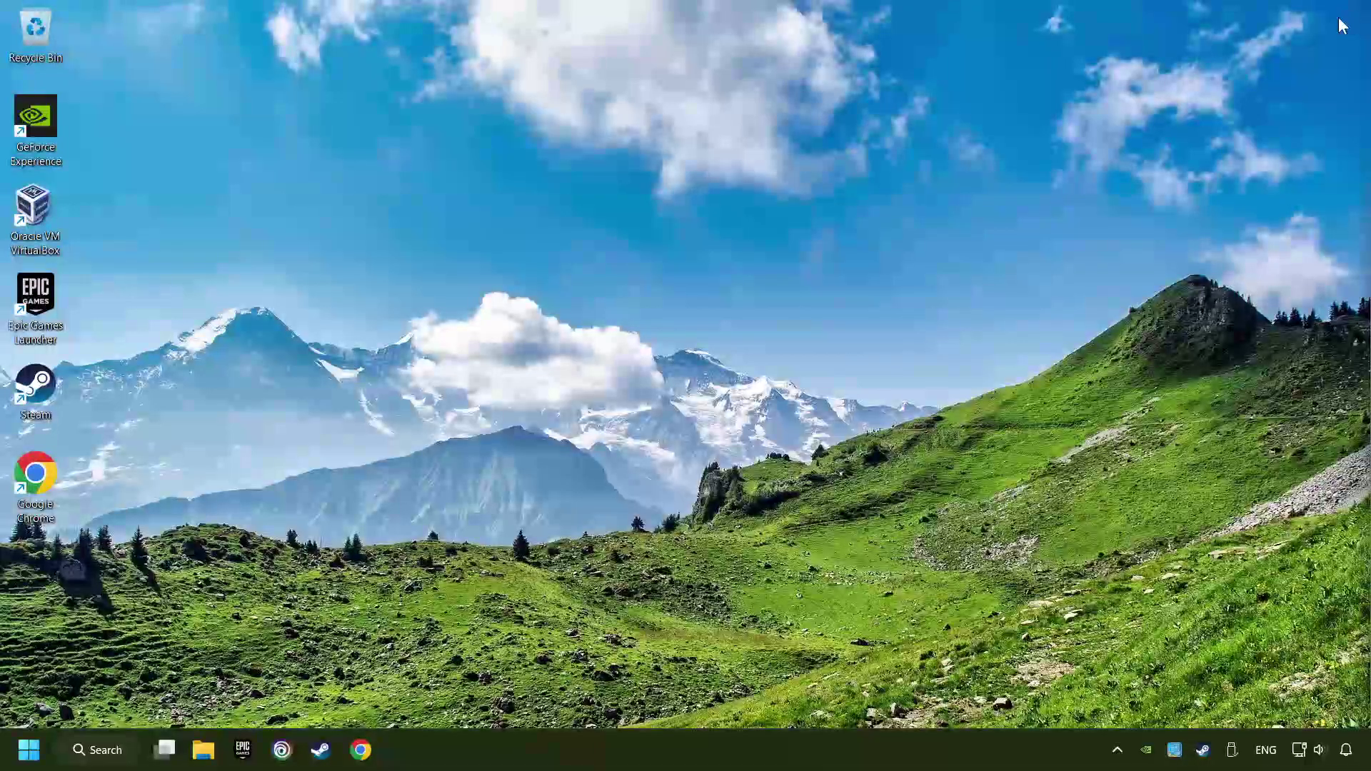
{"action": "left_click", "coordinate": [102, 750]}
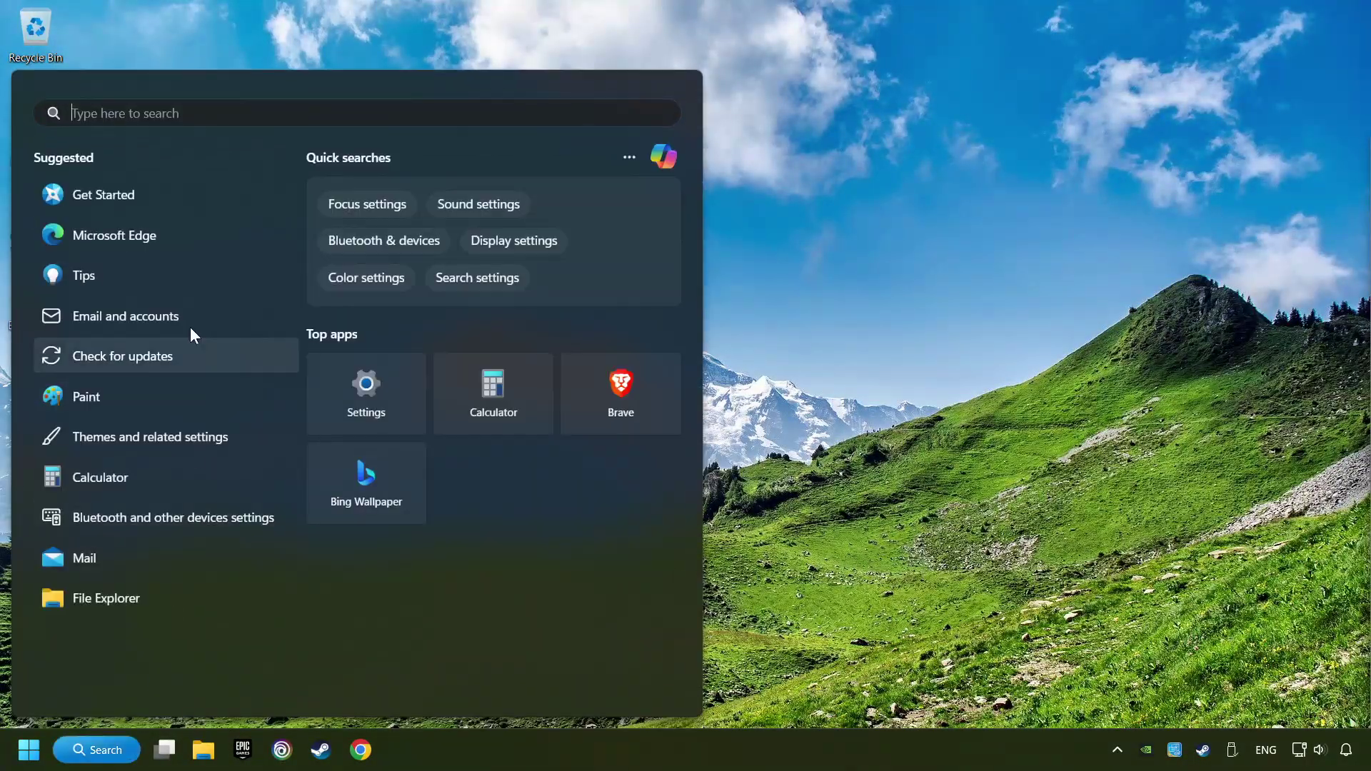
{"action": "type", "text": "game mod"}
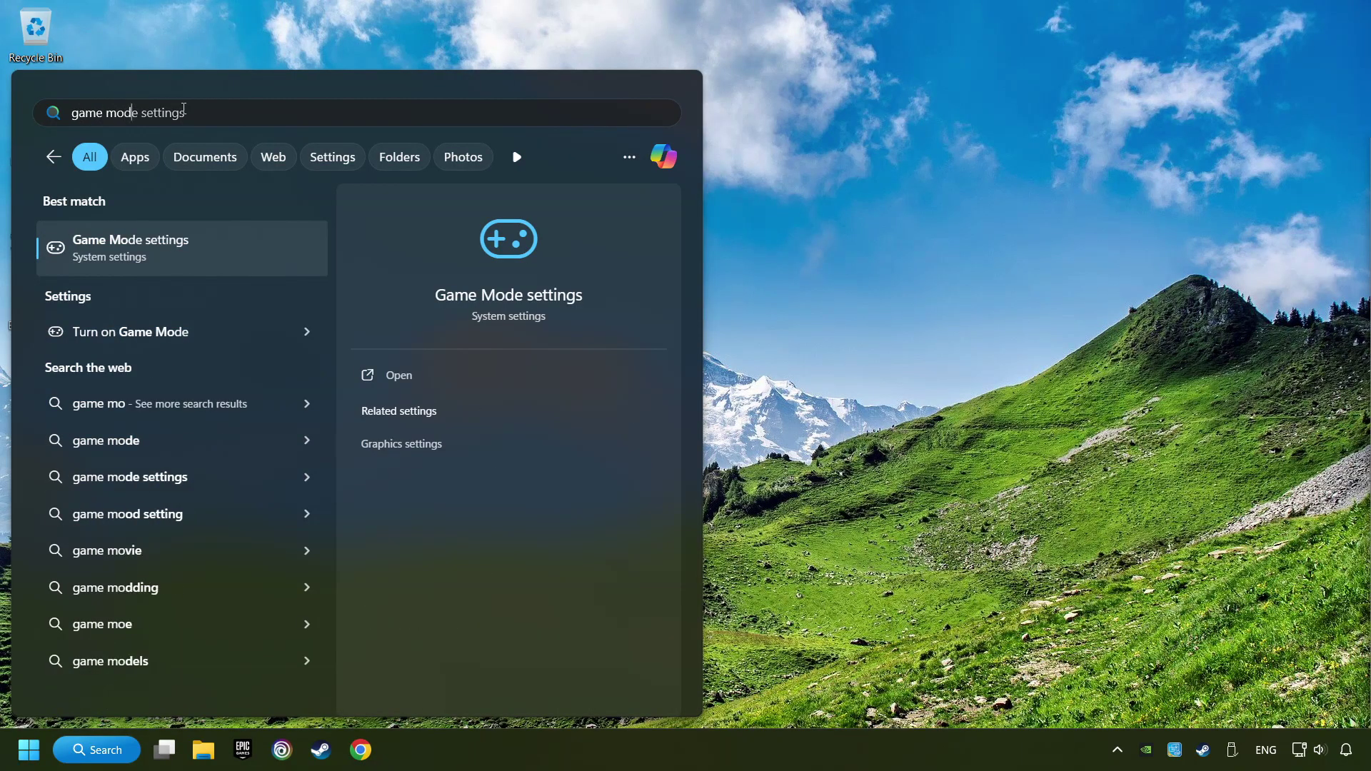
{"action": "type", "text": "e settings"}
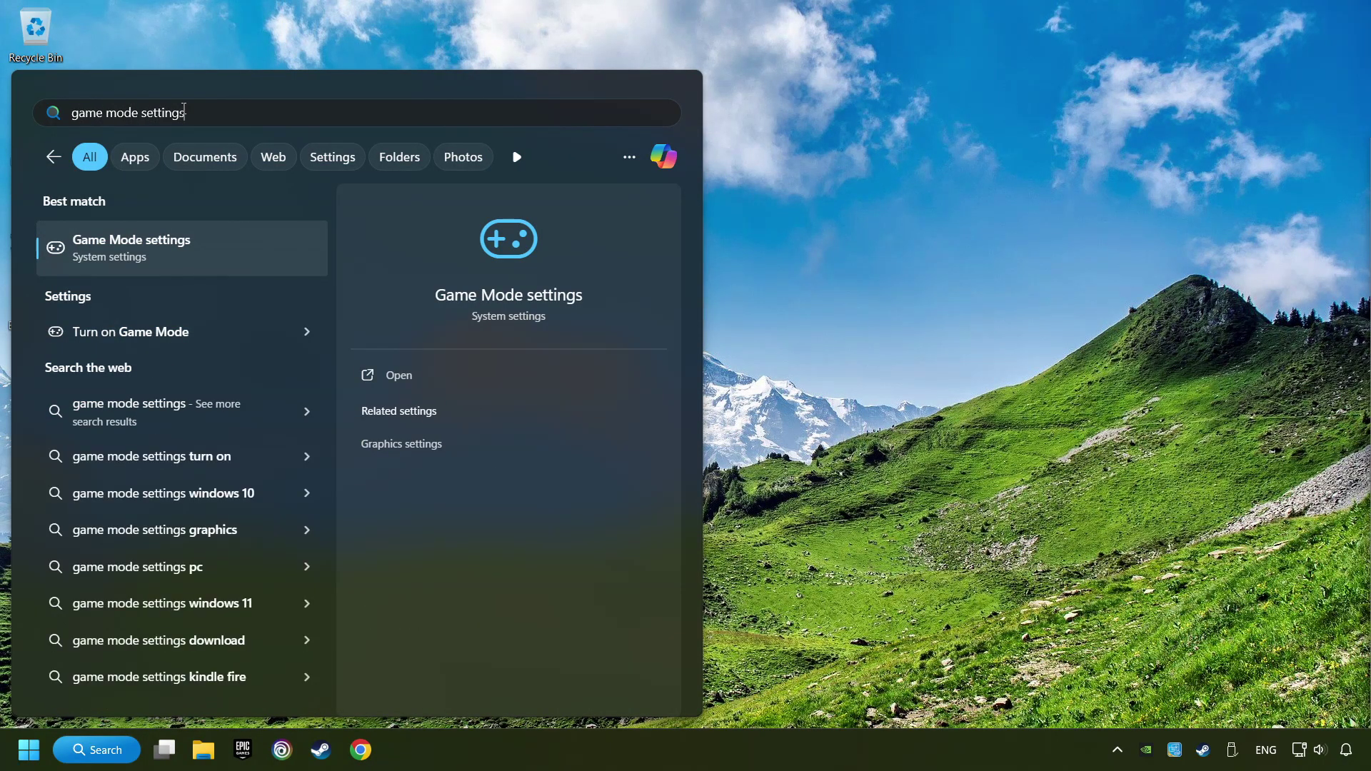
{"action": "left_click", "coordinate": [278, 257]}
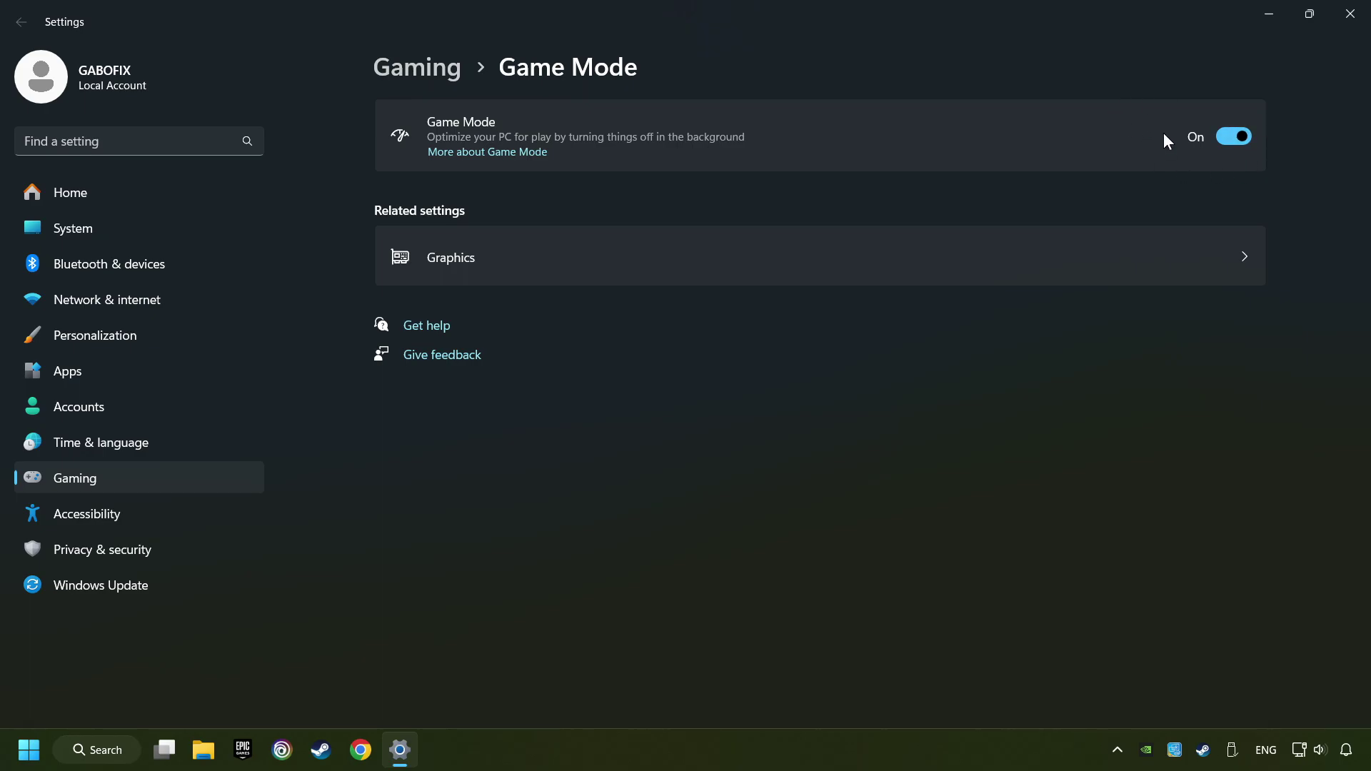
Step: Open the Cleanup recommendations page in Storage settings
{"action": "left_click", "coordinate": [1351, 15]}
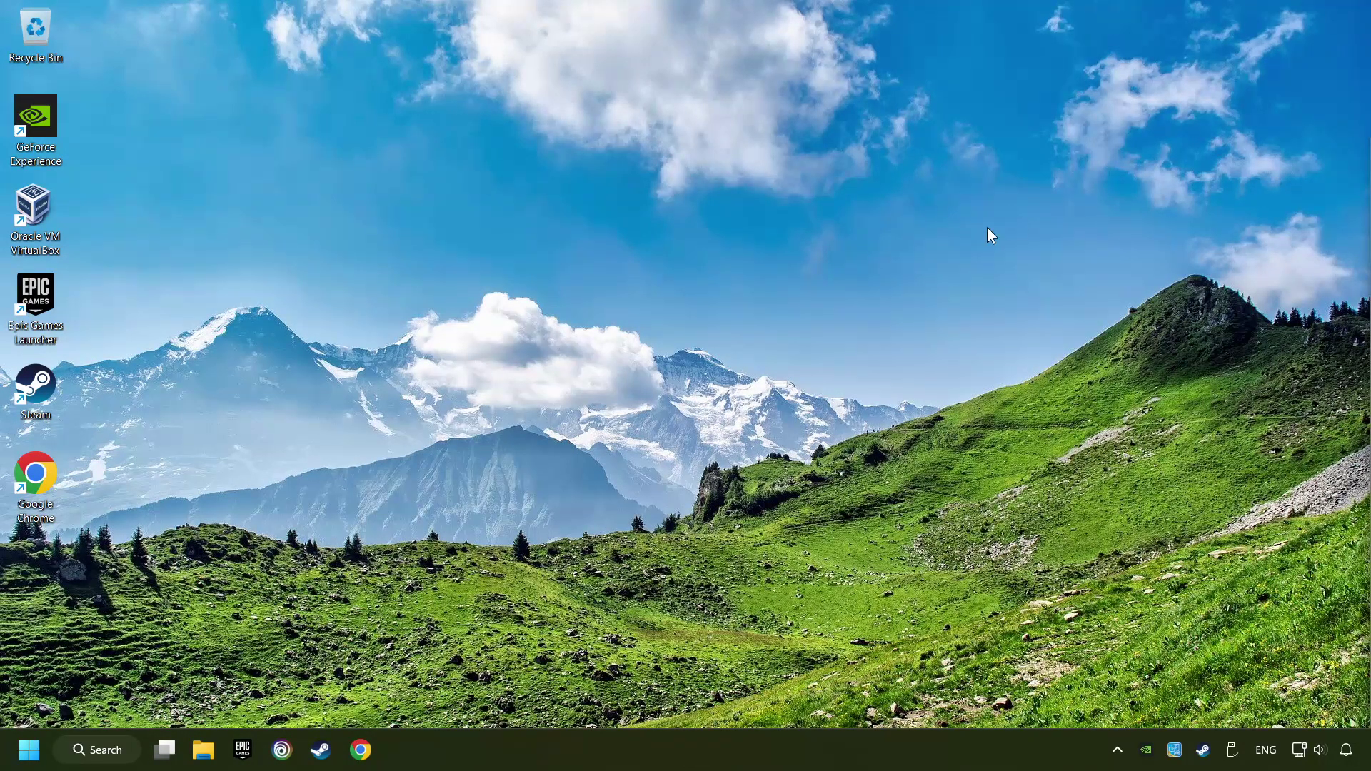
{"action": "left_click", "coordinate": [129, 757]}
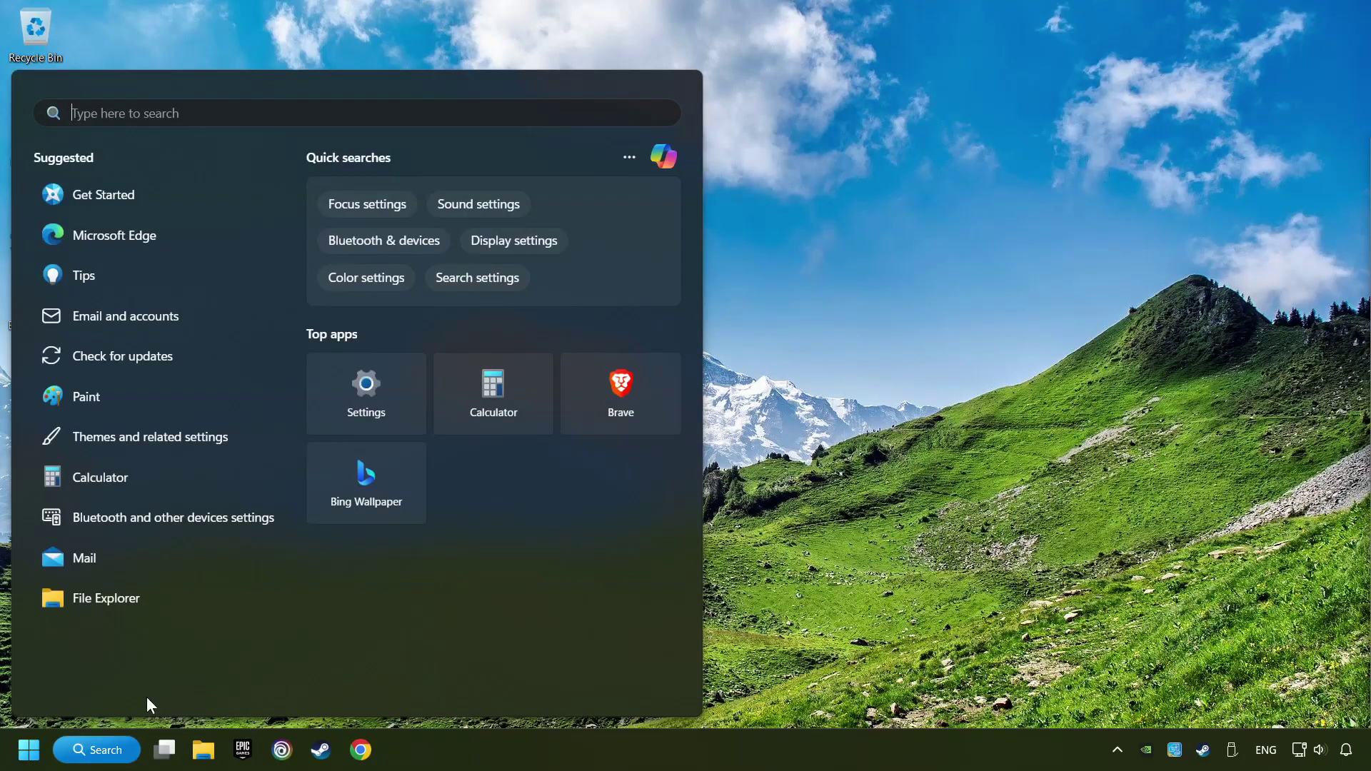
{"action": "type", "text": "s"}
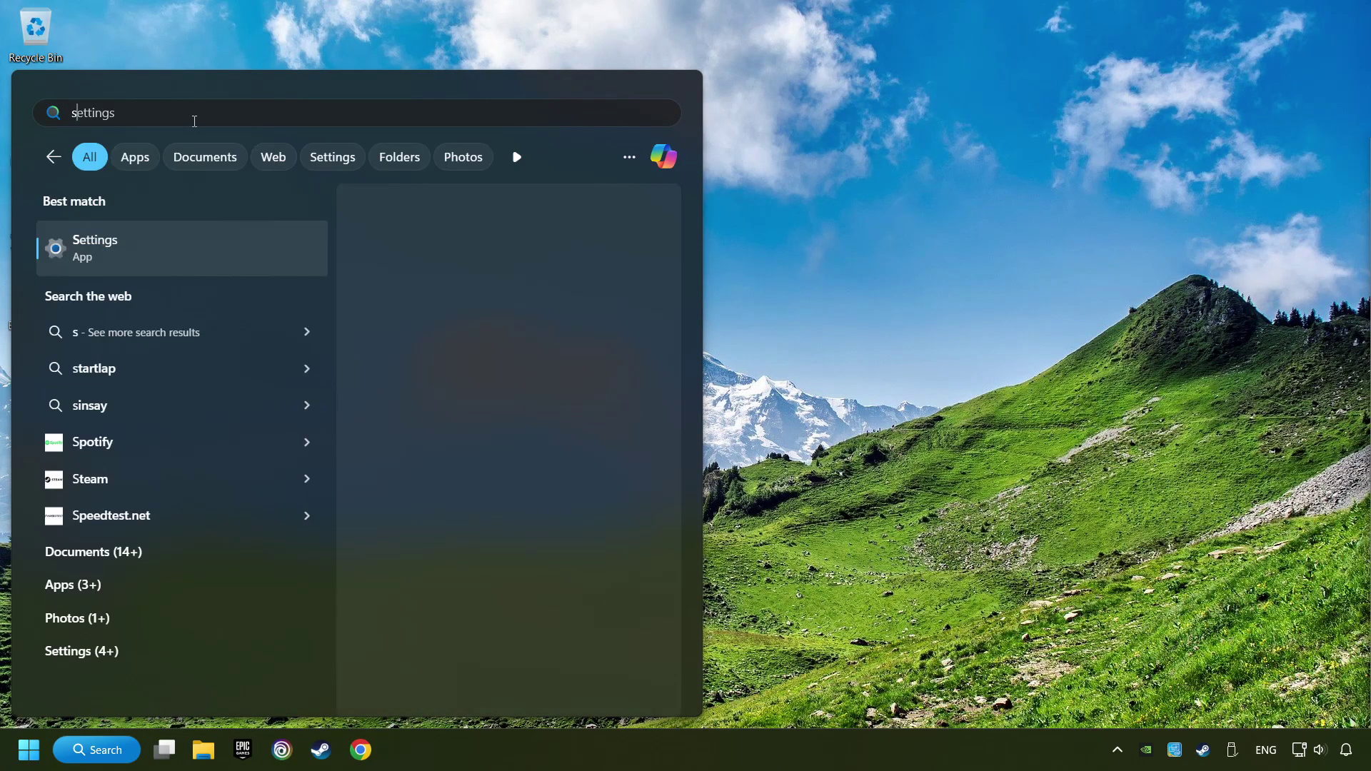
{"action": "type", "text": "torage"}
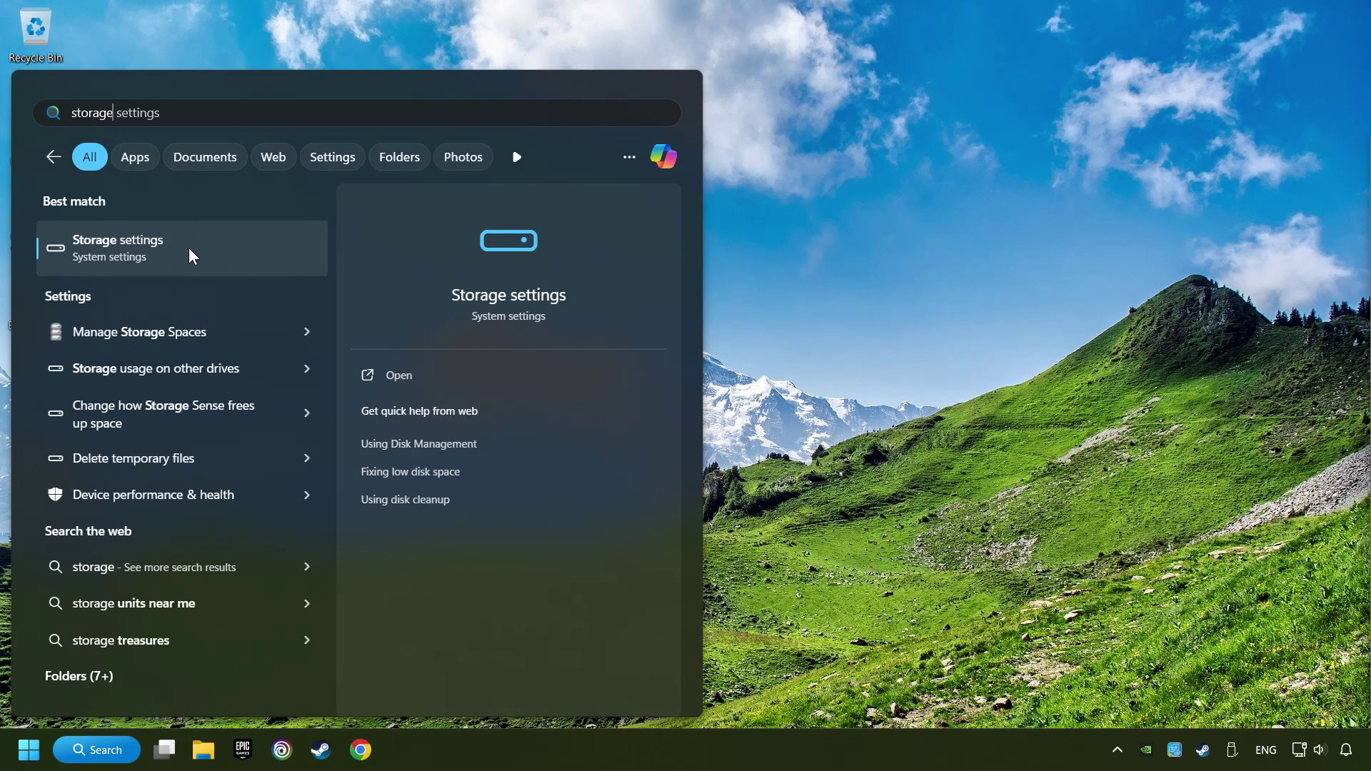
{"action": "left_click", "coordinate": [293, 249]}
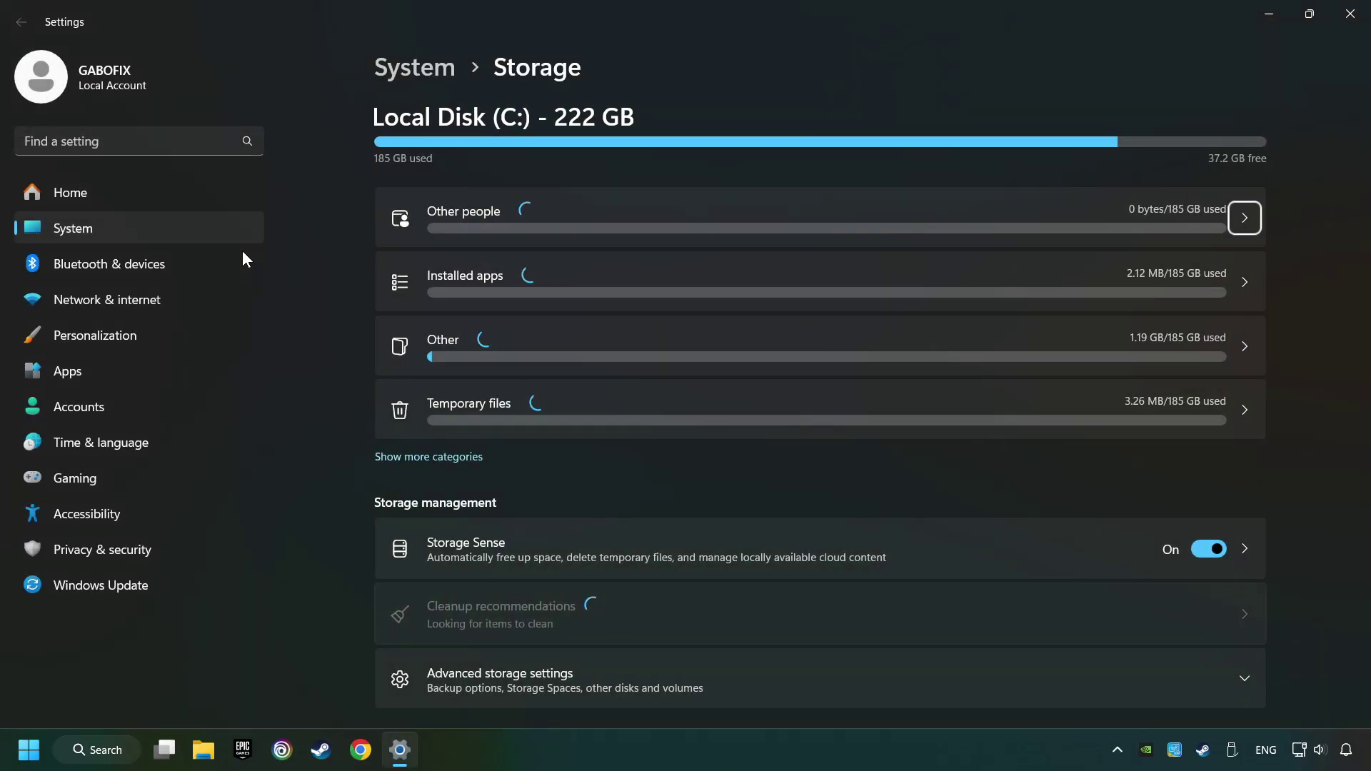
{"action": "scroll", "coordinate": [332, 338], "scroll_direction": "down", "scroll_amount": 1}
{"action": "scroll", "coordinate": [333, 337], "scroll_direction": "down", "scroll_amount": 2}
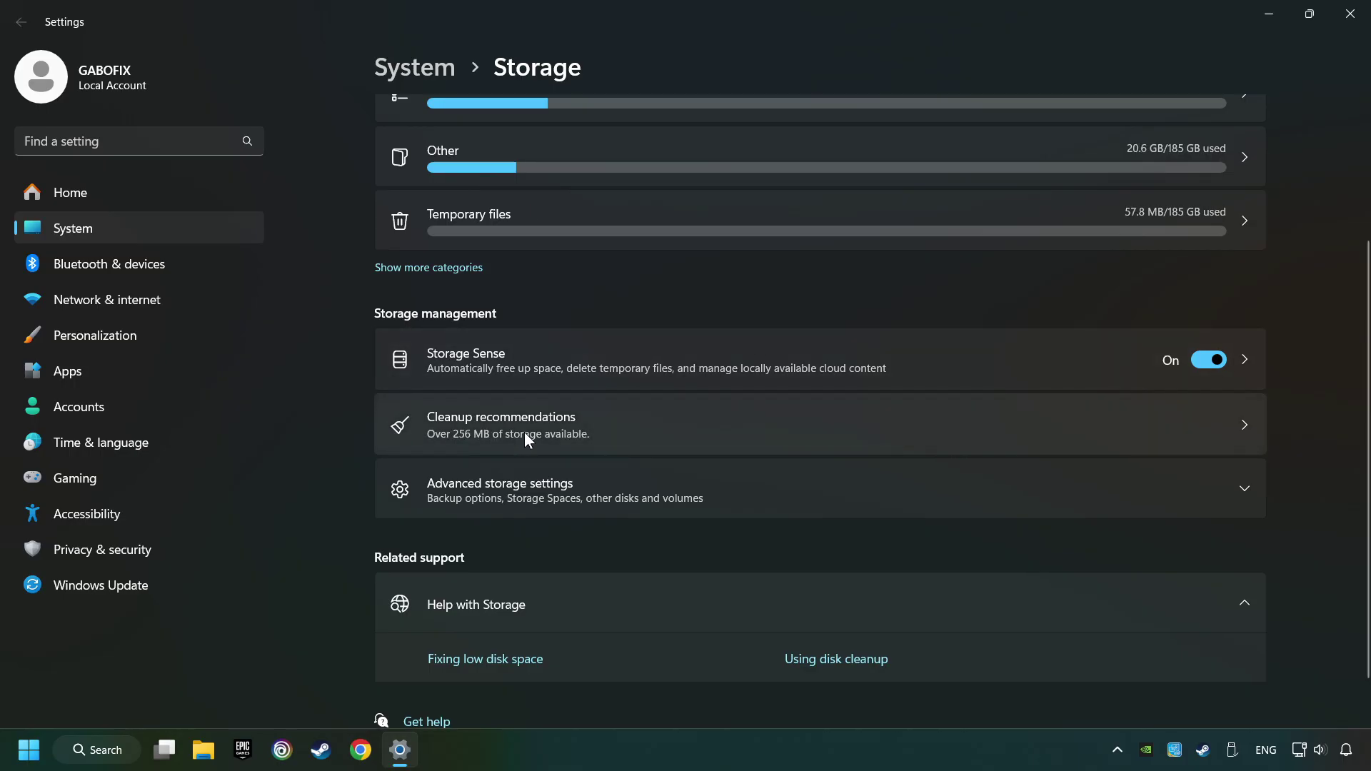
{"action": "left_click", "coordinate": [682, 424]}
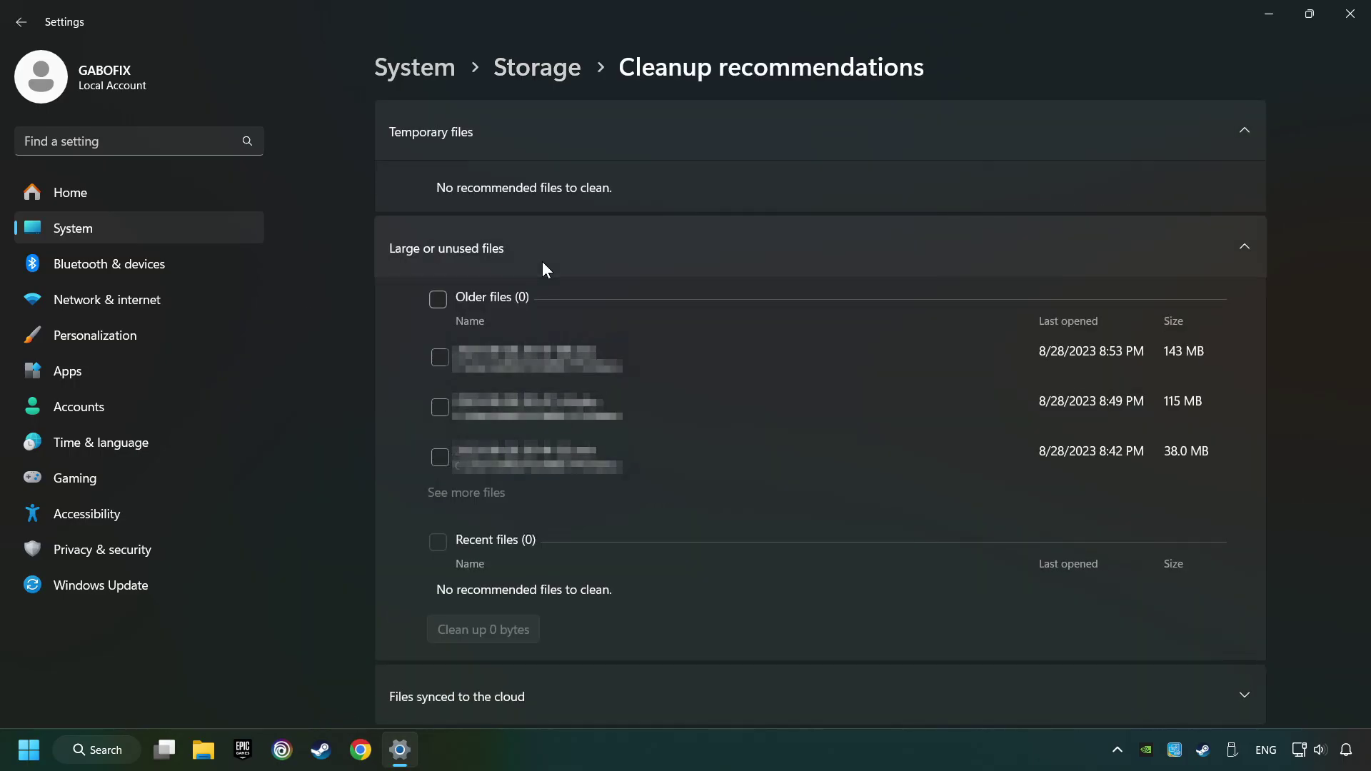
Step: Permanently delete the 115 MB older file, then close Settings
{"action": "left_click", "coordinate": [439, 408]}
{"action": "scroll", "coordinate": [518, 498], "scroll_direction": "down", "scroll_amount": 2}
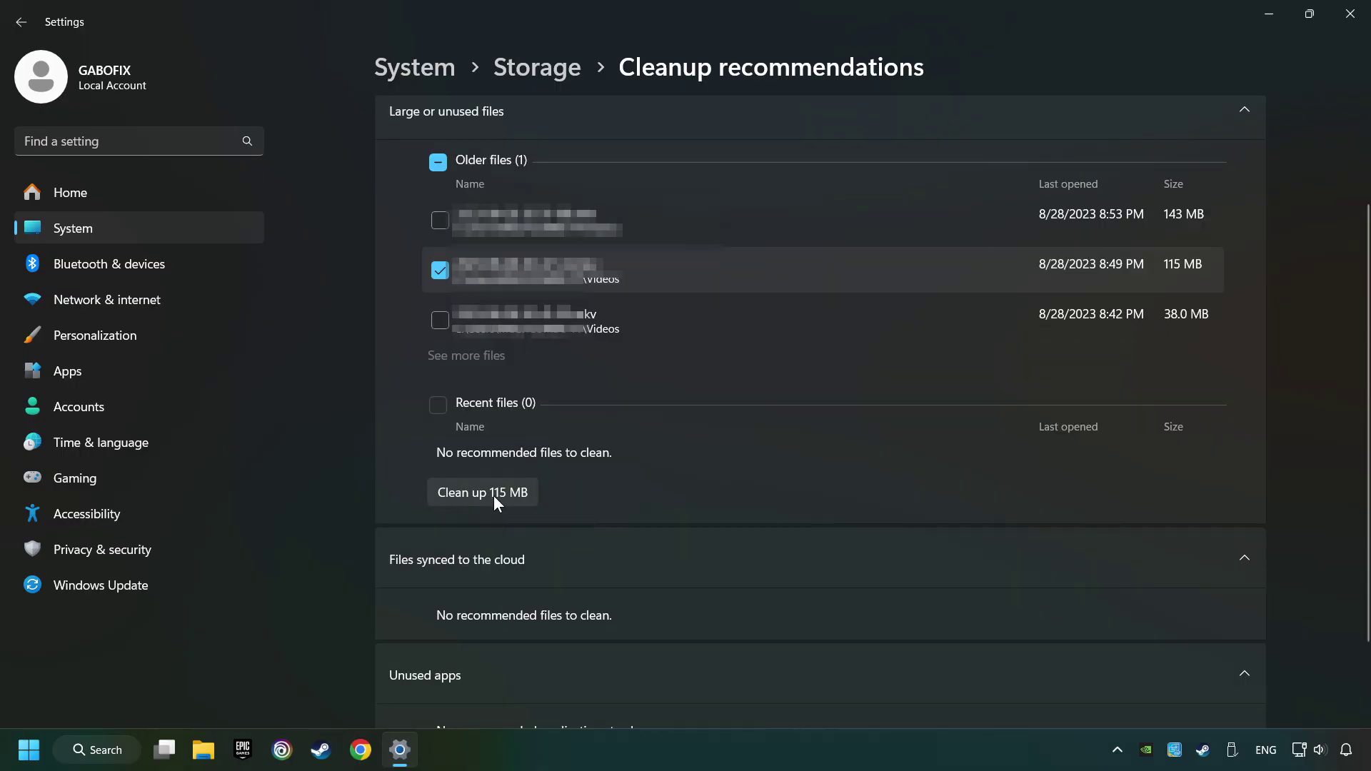
{"action": "left_click", "coordinate": [517, 495]}
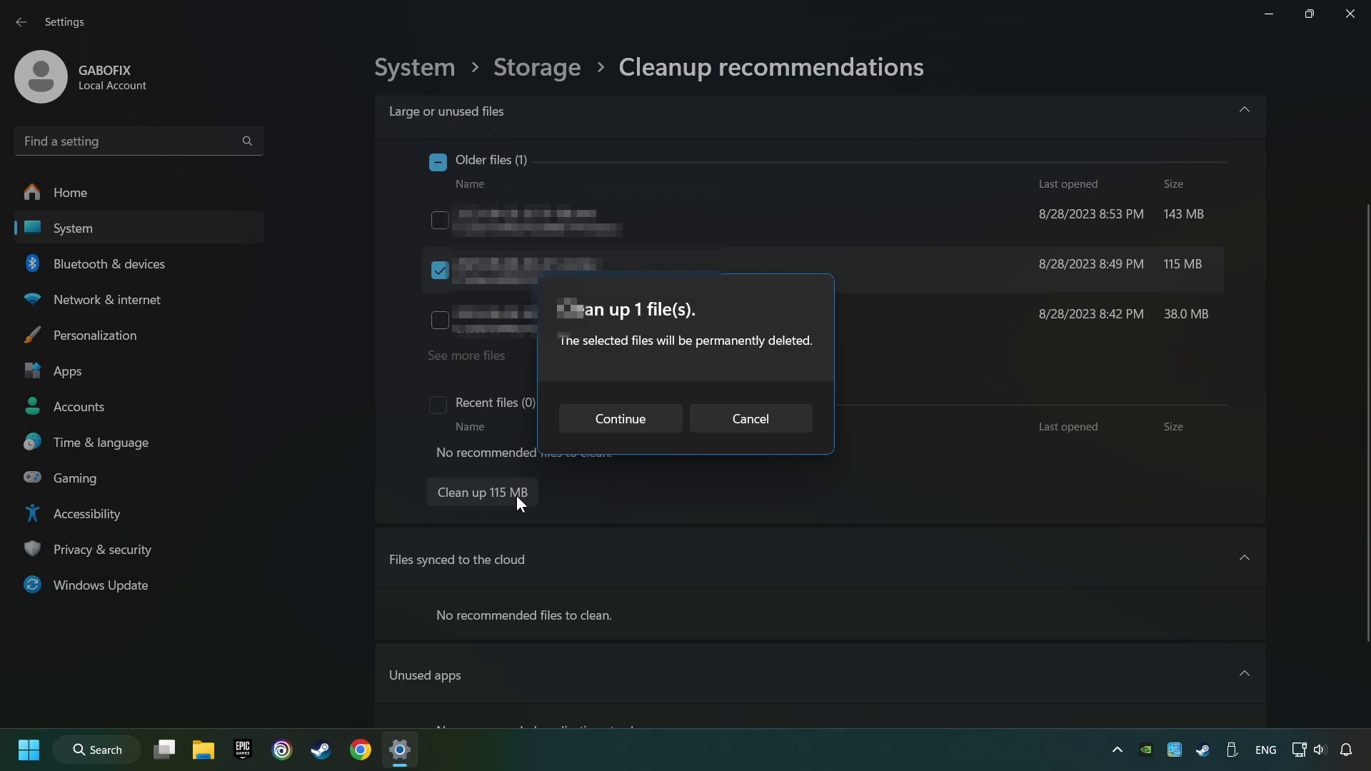
{"action": "left_click", "coordinate": [616, 419]}
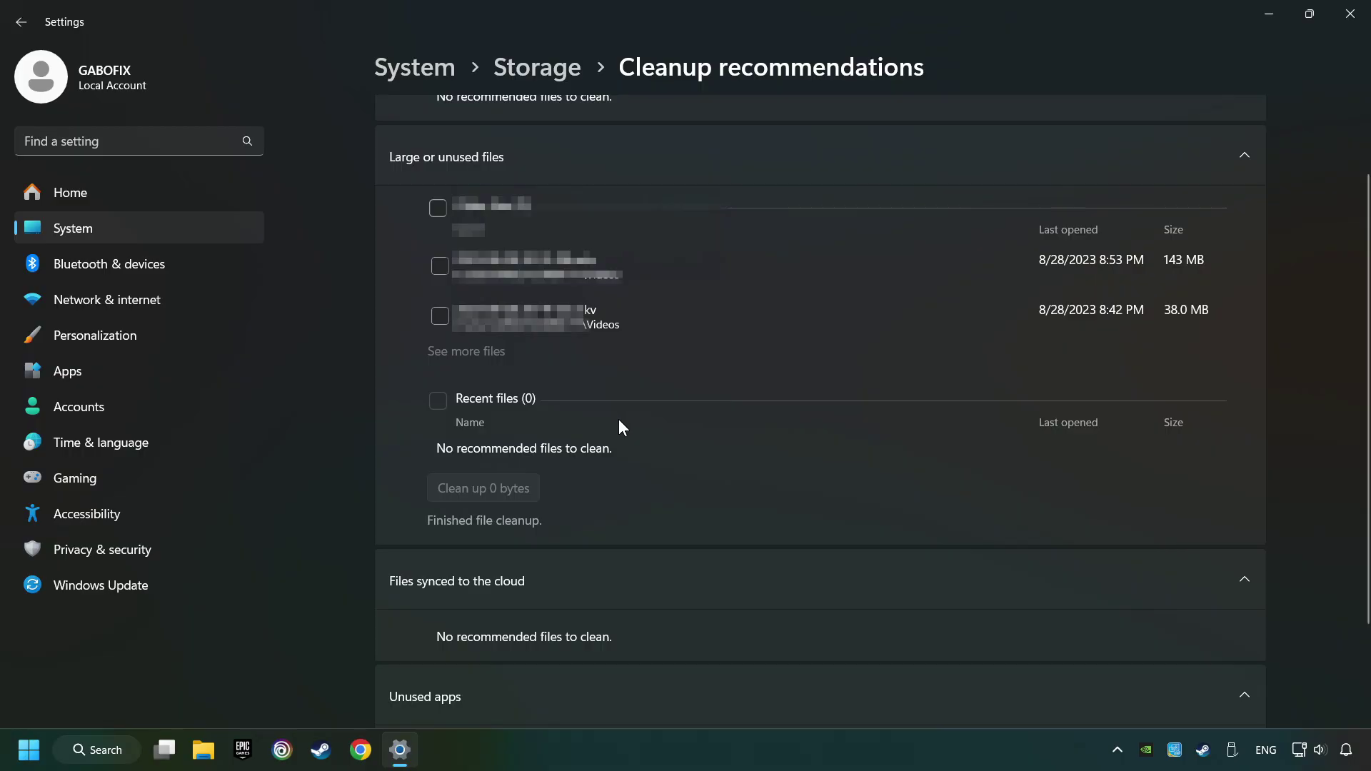
{"action": "left_click", "coordinate": [1351, 16]}
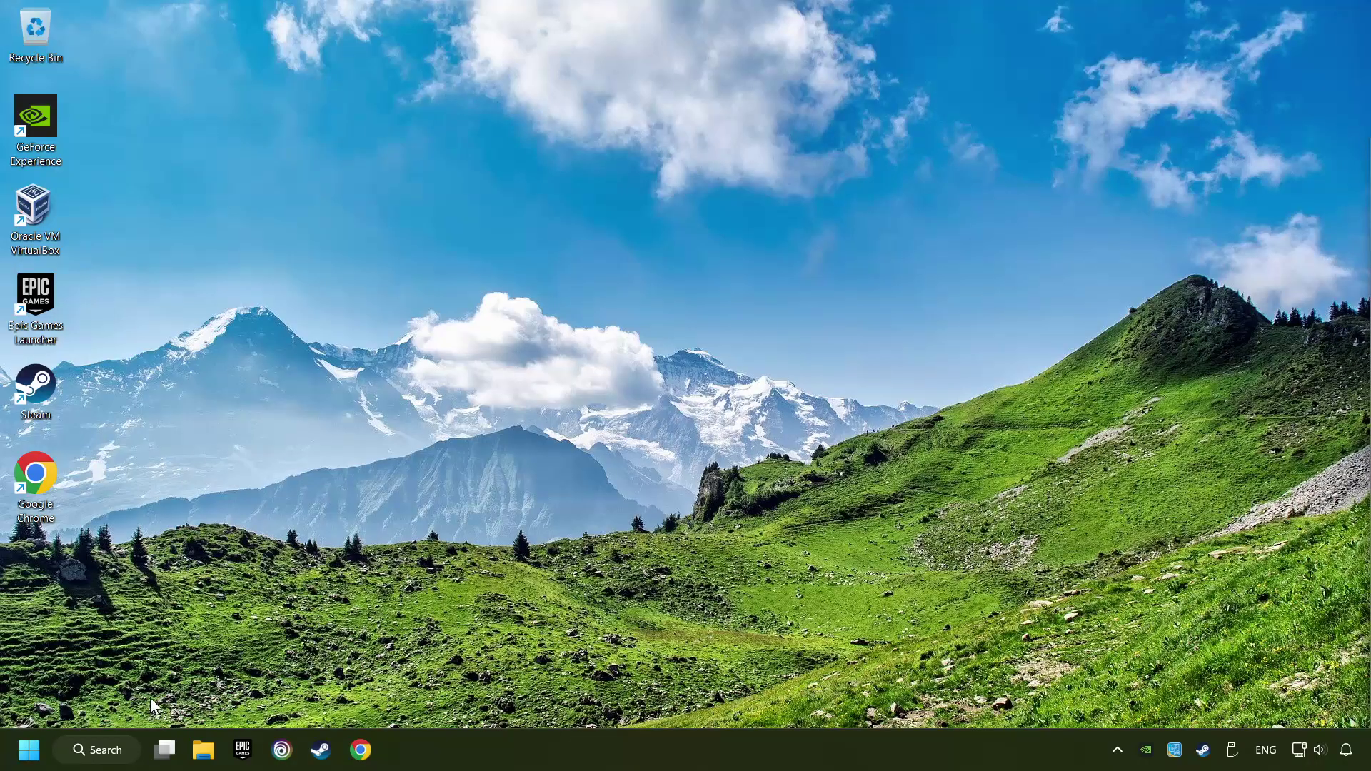
Step: Open Windows search to look for the %temp% folder
{"action": "left_click", "coordinate": [100, 752]}
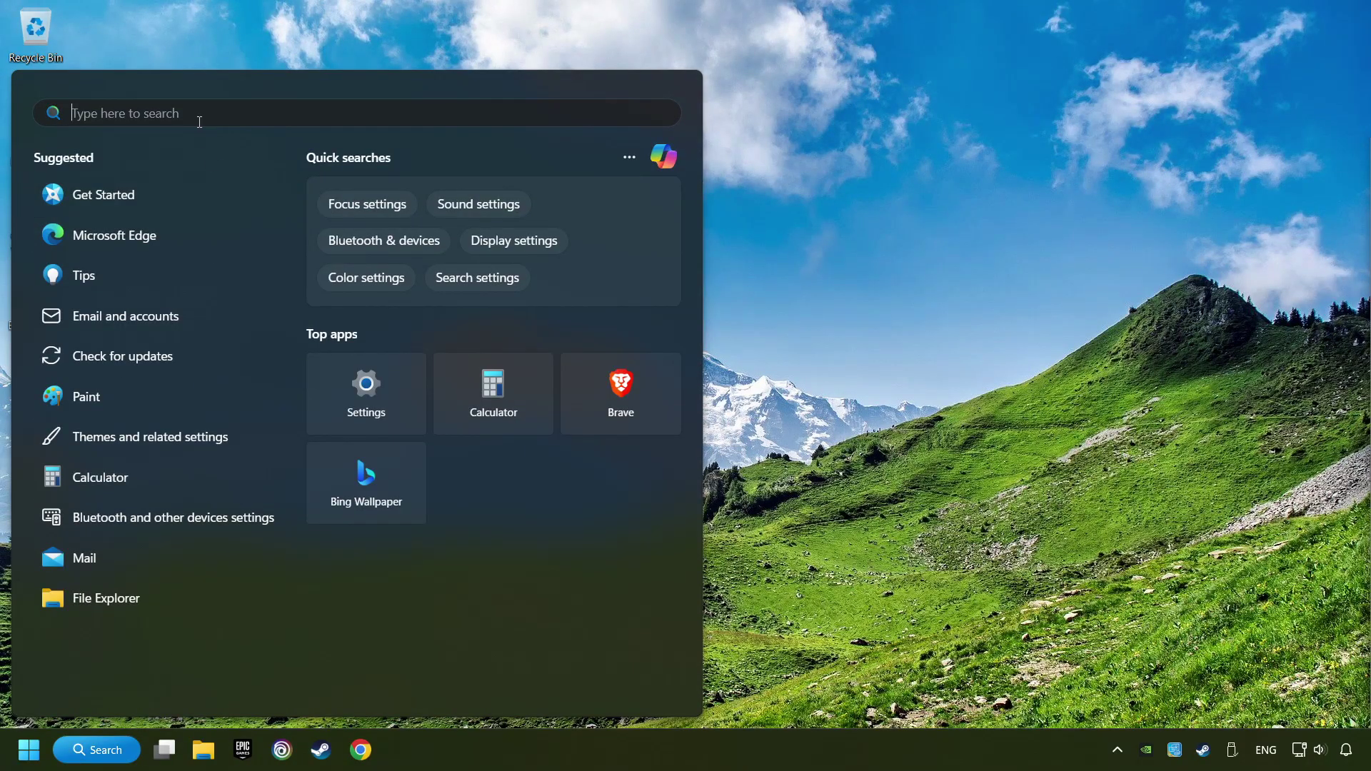
{"action": "type", "text": "%t"}
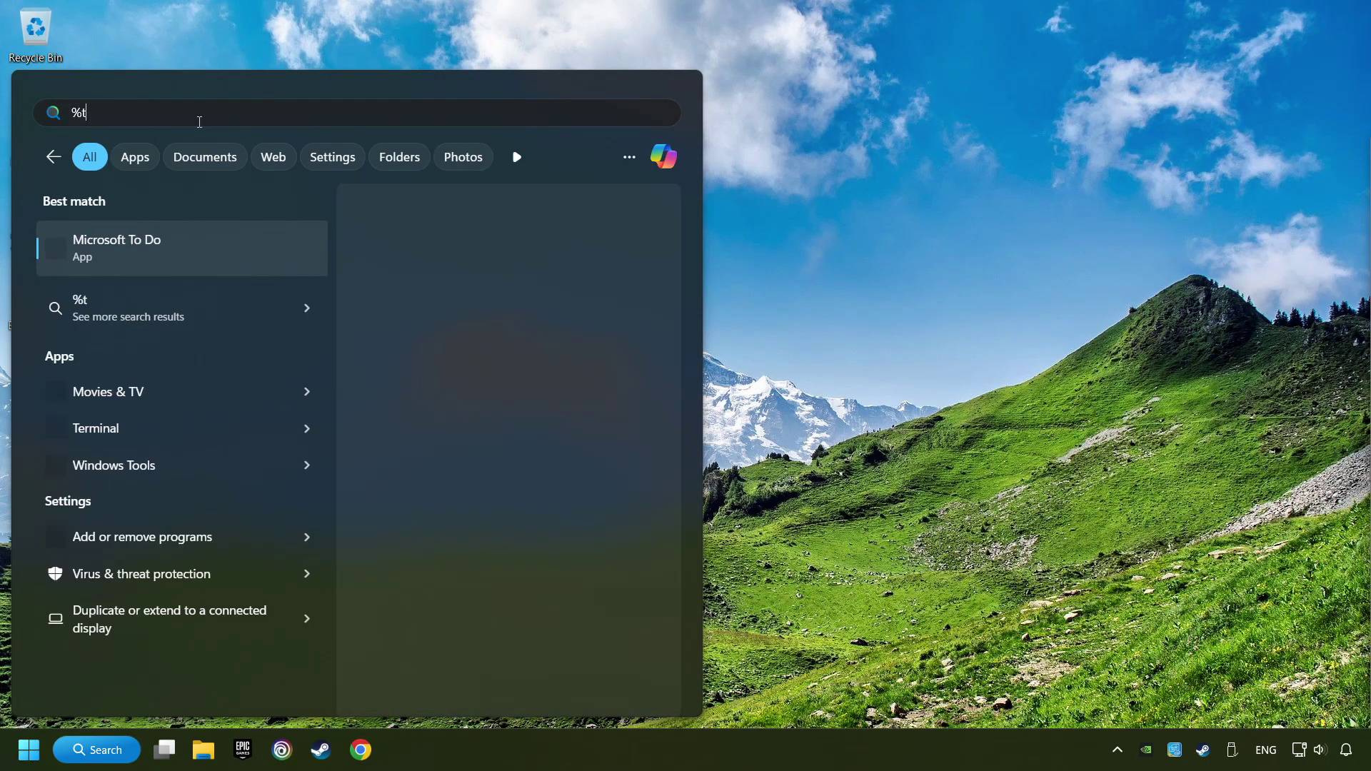
{"action": "type", "text": "emp%"}
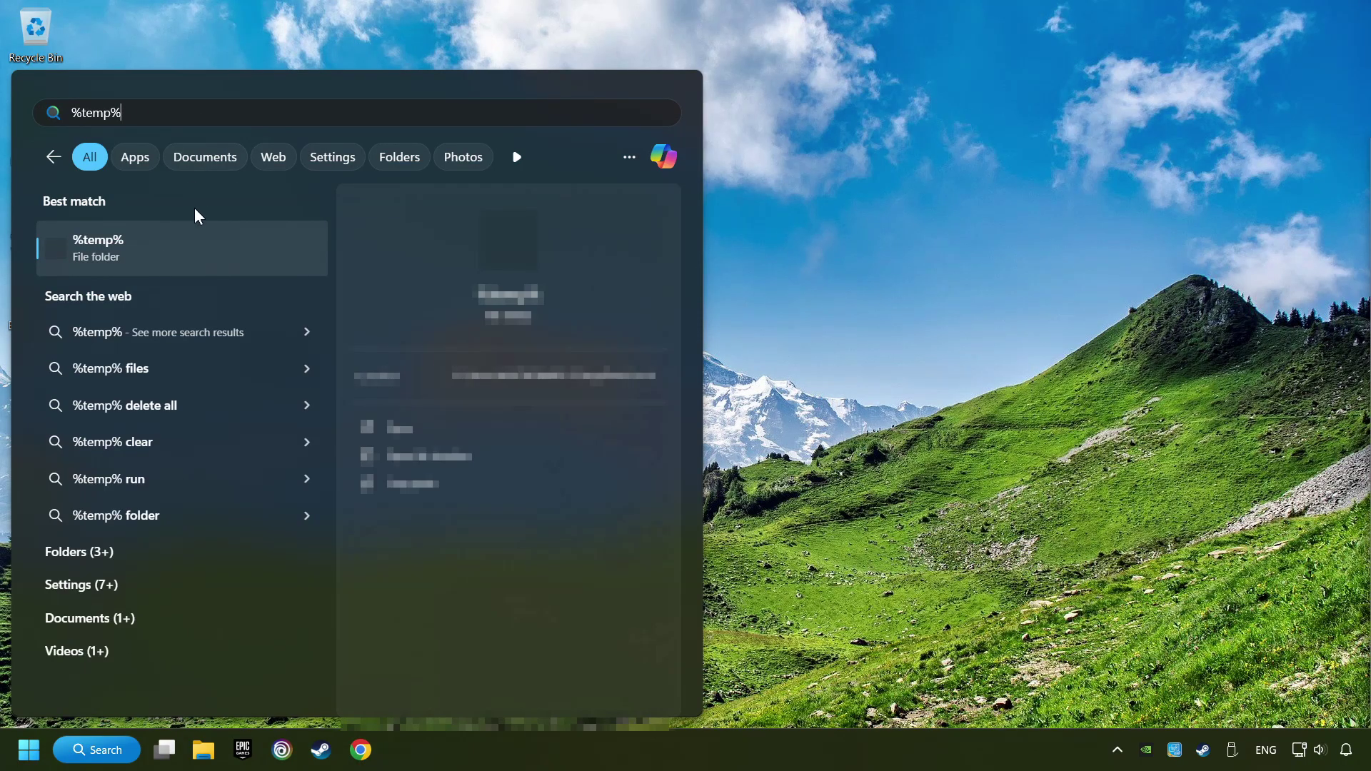
Step: Delete all Temp folder items, skipping in-use files for all, then close Explorer
{"action": "left_click", "coordinate": [259, 247]}
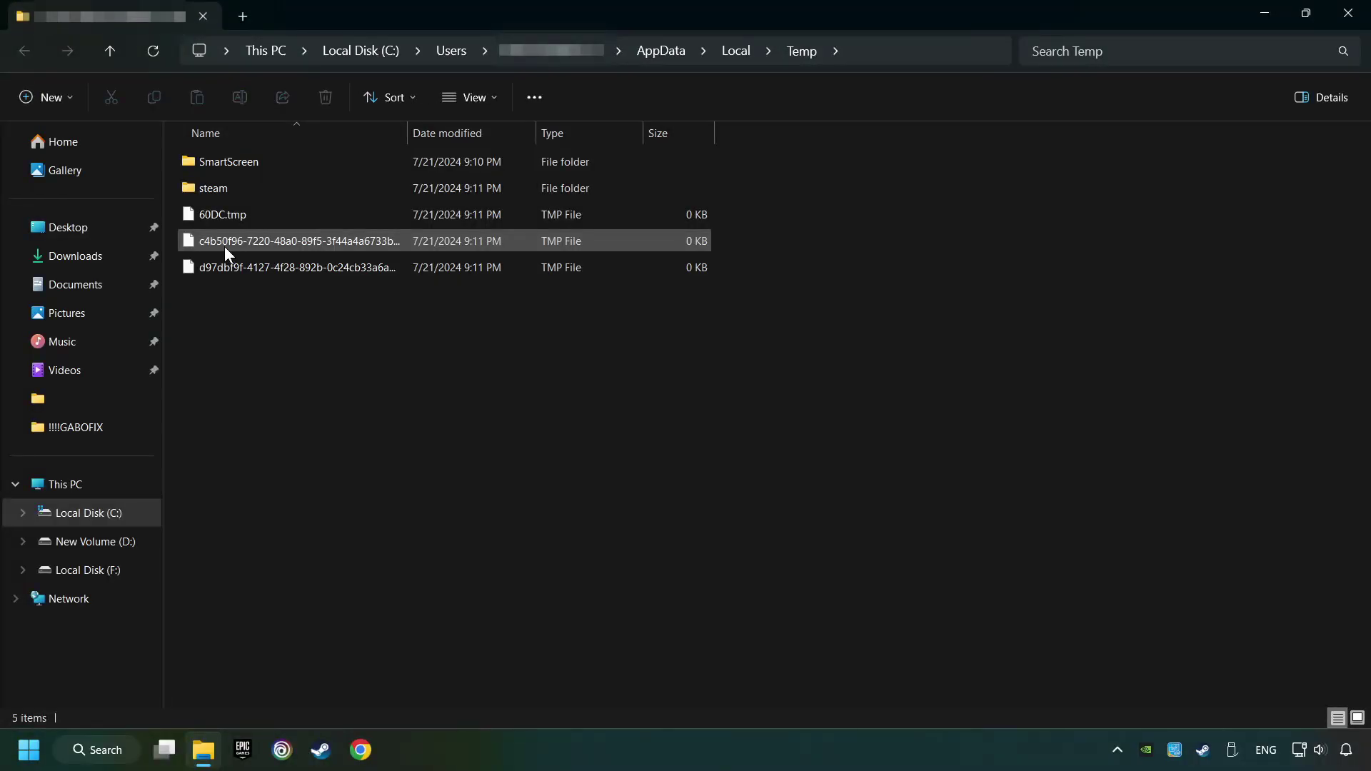
{"action": "mouse_move", "coordinate": [909, 675]}
{"action": "left_mouse_down"}
{"action": "mouse_move", "coordinate": [193, 75]}
{"action": "mouse_move", "coordinate": [309, 30]}
{"action": "left_mouse_up"}
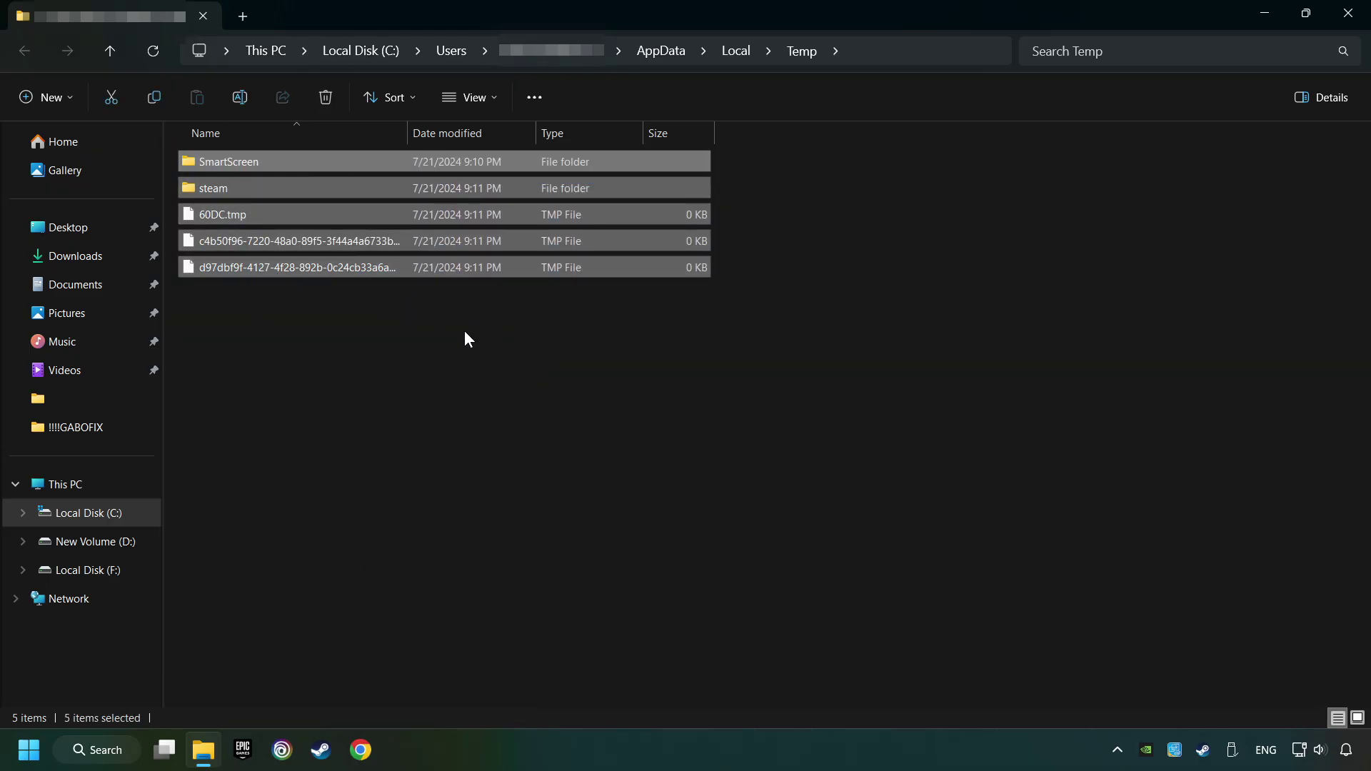
{"action": "right_click", "coordinate": [534, 212]}
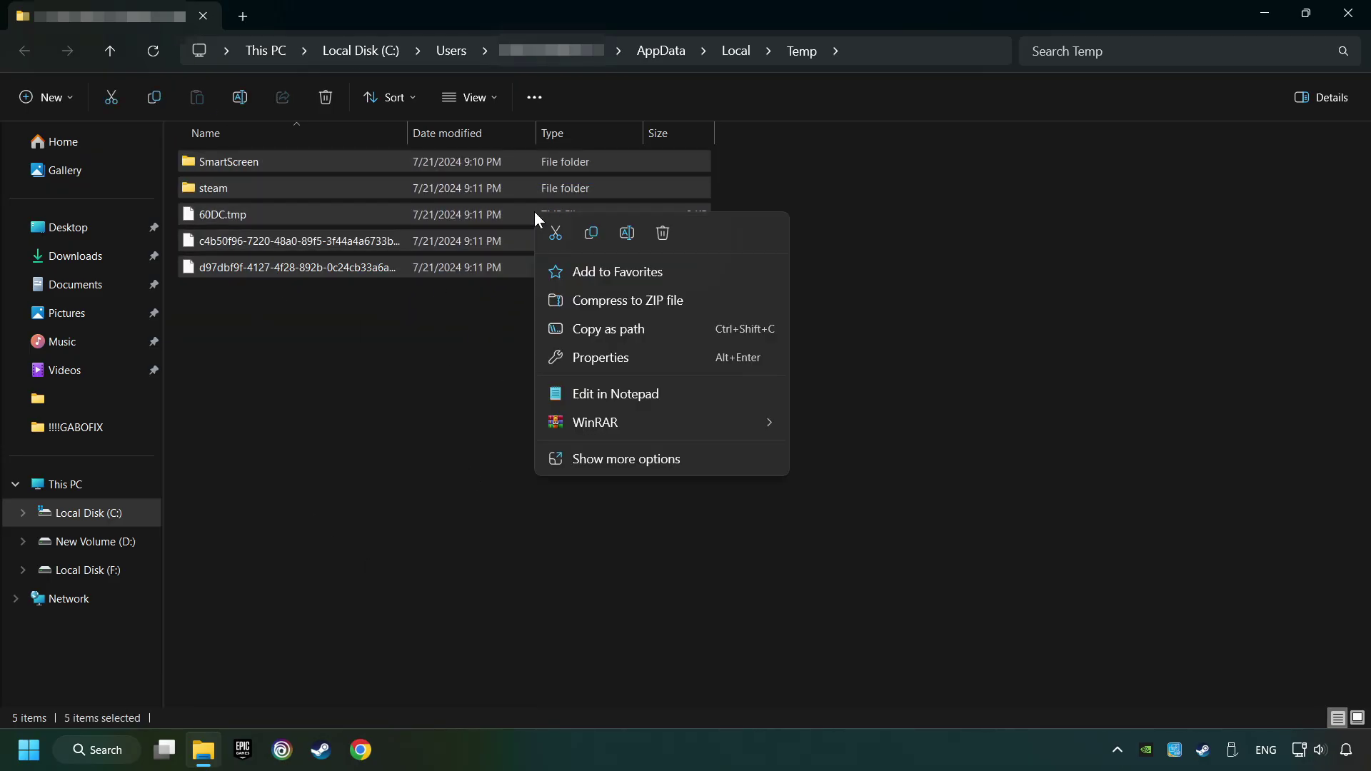
{"action": "left_click", "coordinate": [661, 238]}
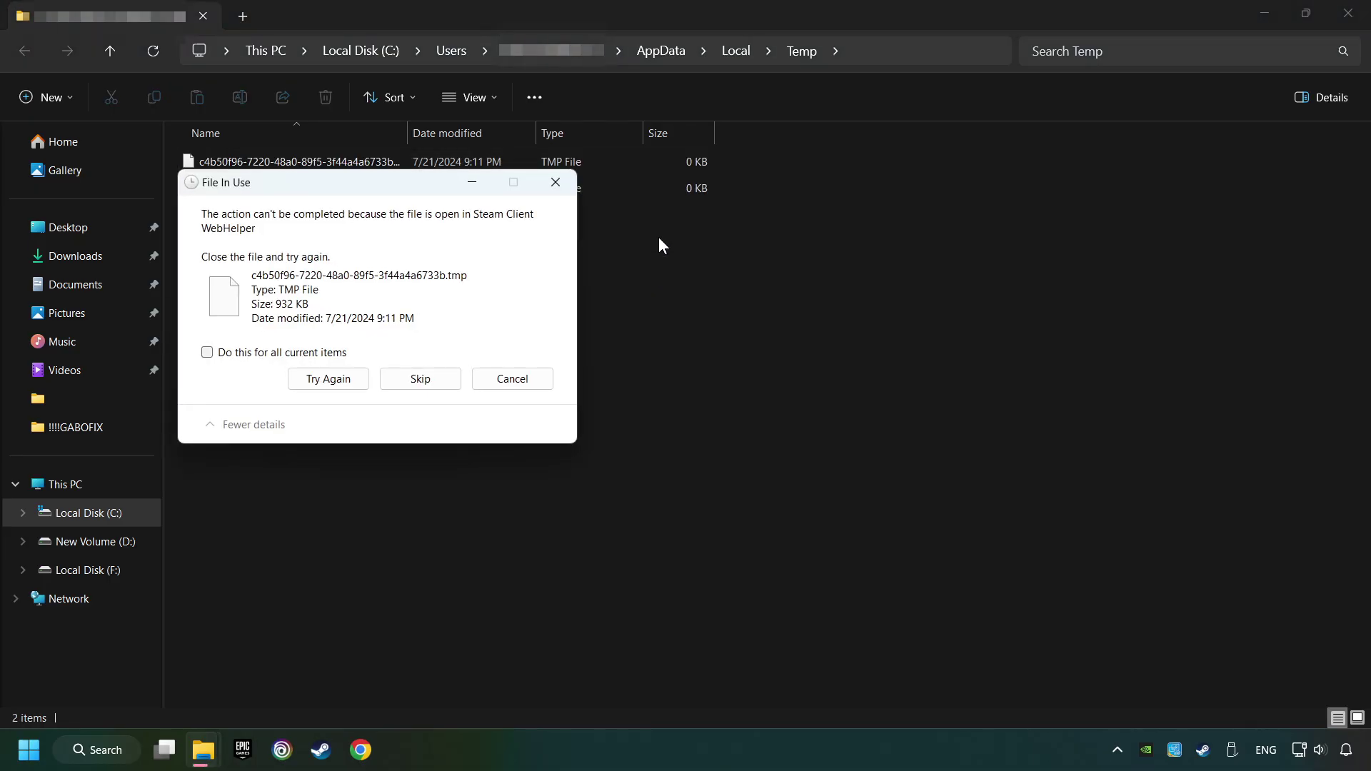
{"action": "left_click", "coordinate": [207, 353]}
{"action": "left_click", "coordinate": [426, 372]}
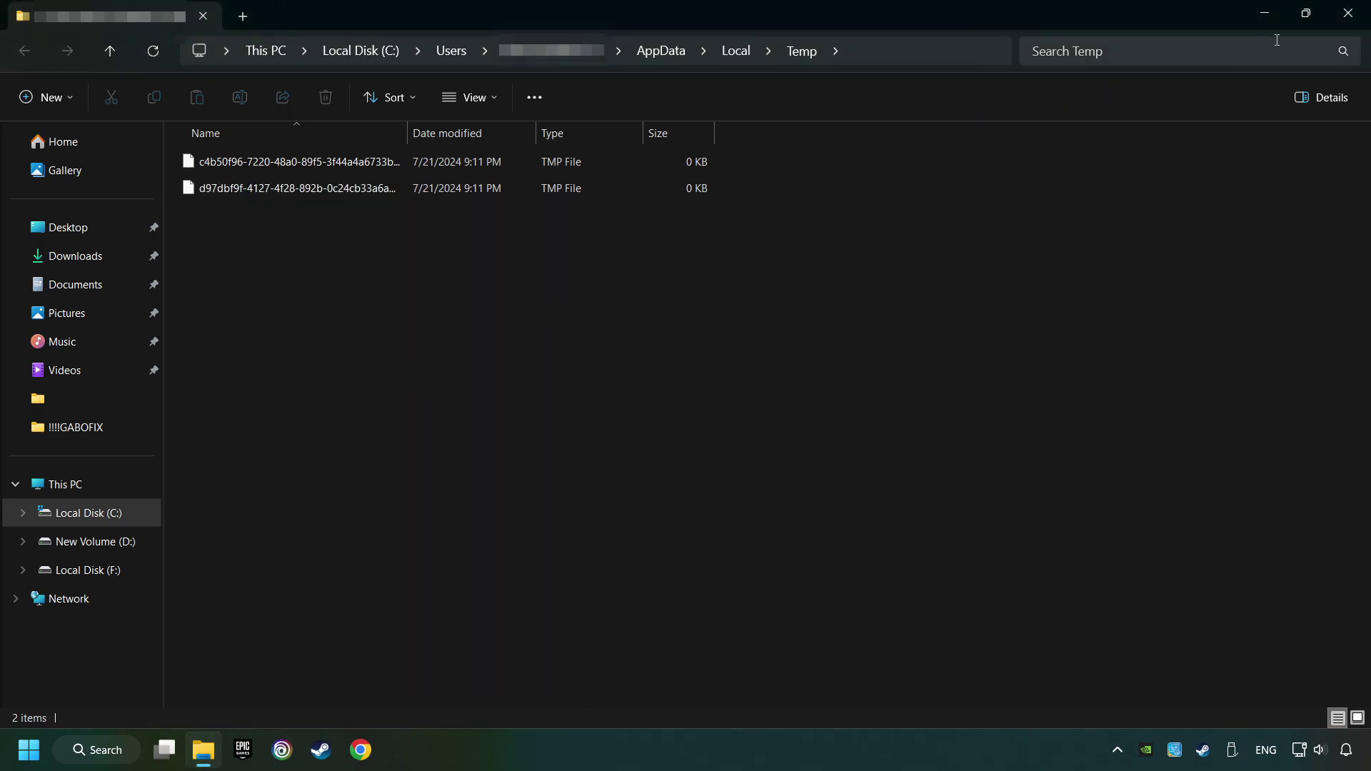
{"action": "left_click", "coordinate": [1344, 19]}
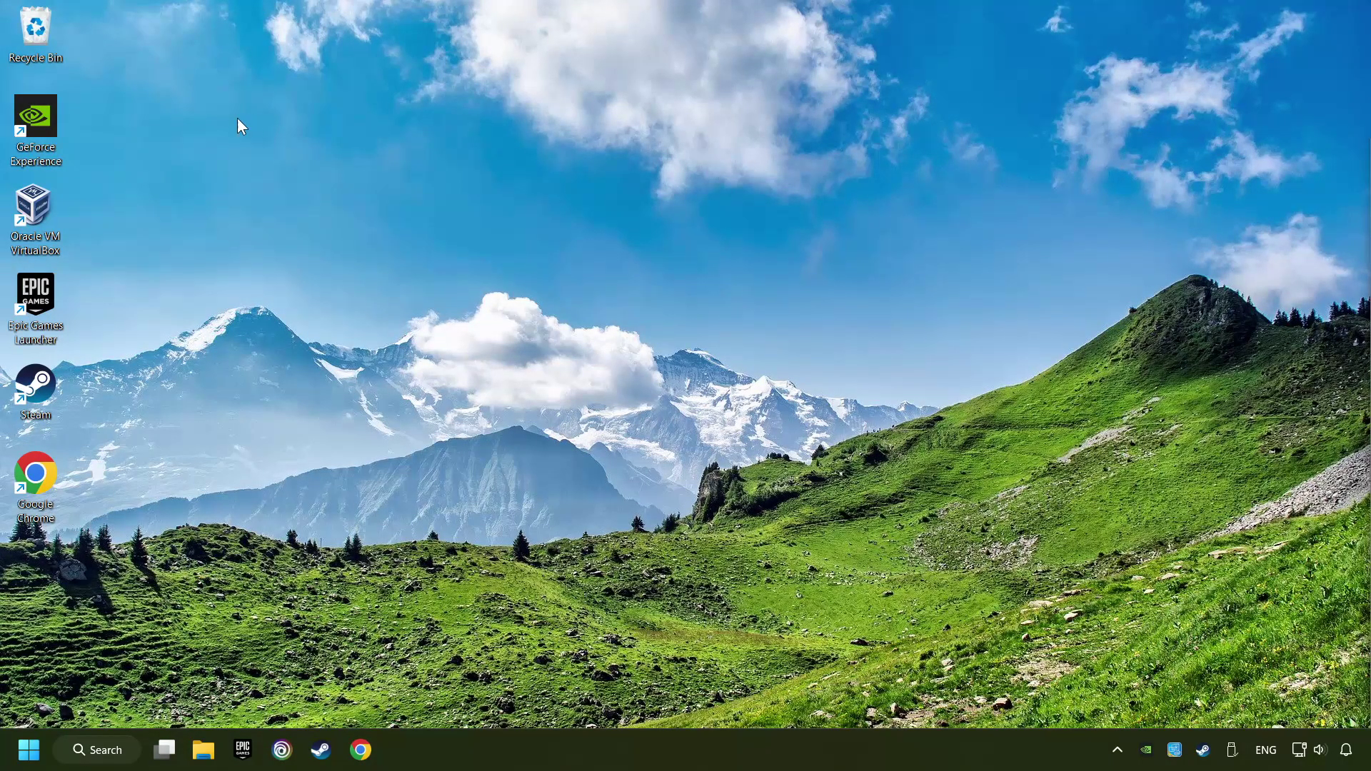
Step: Empty the Recycle Bin and confirm permanently deleting its six items
{"action": "right_click", "coordinate": [34, 32]}
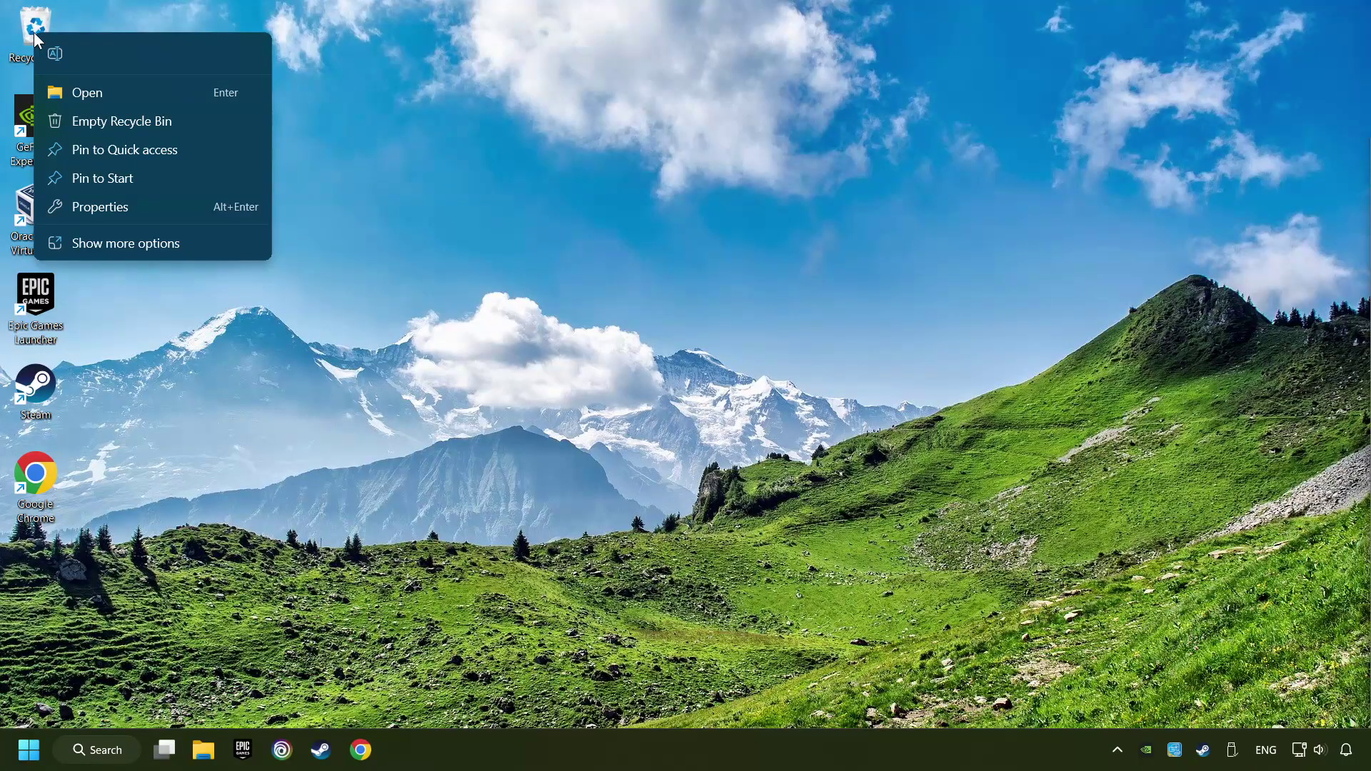
{"action": "left_click", "coordinate": [101, 120]}
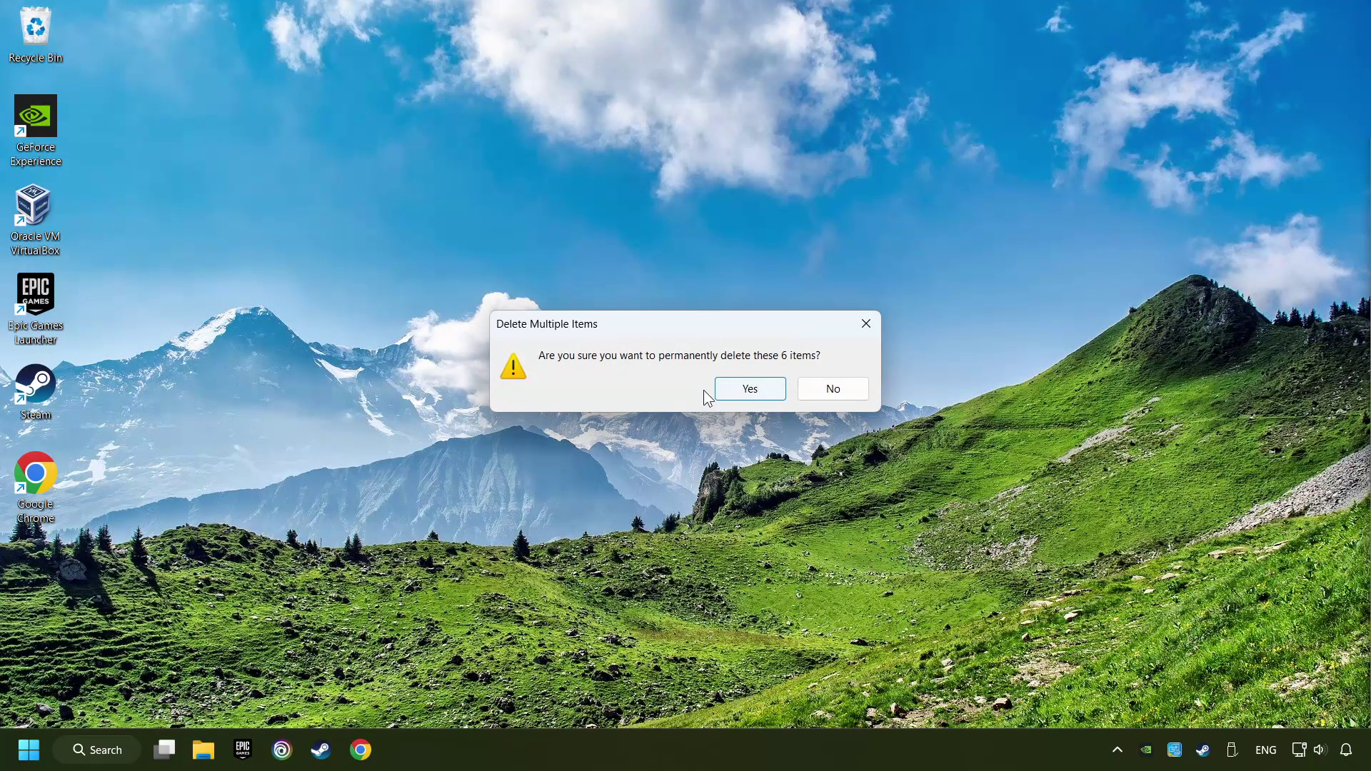
{"action": "left_click", "coordinate": [747, 392]}
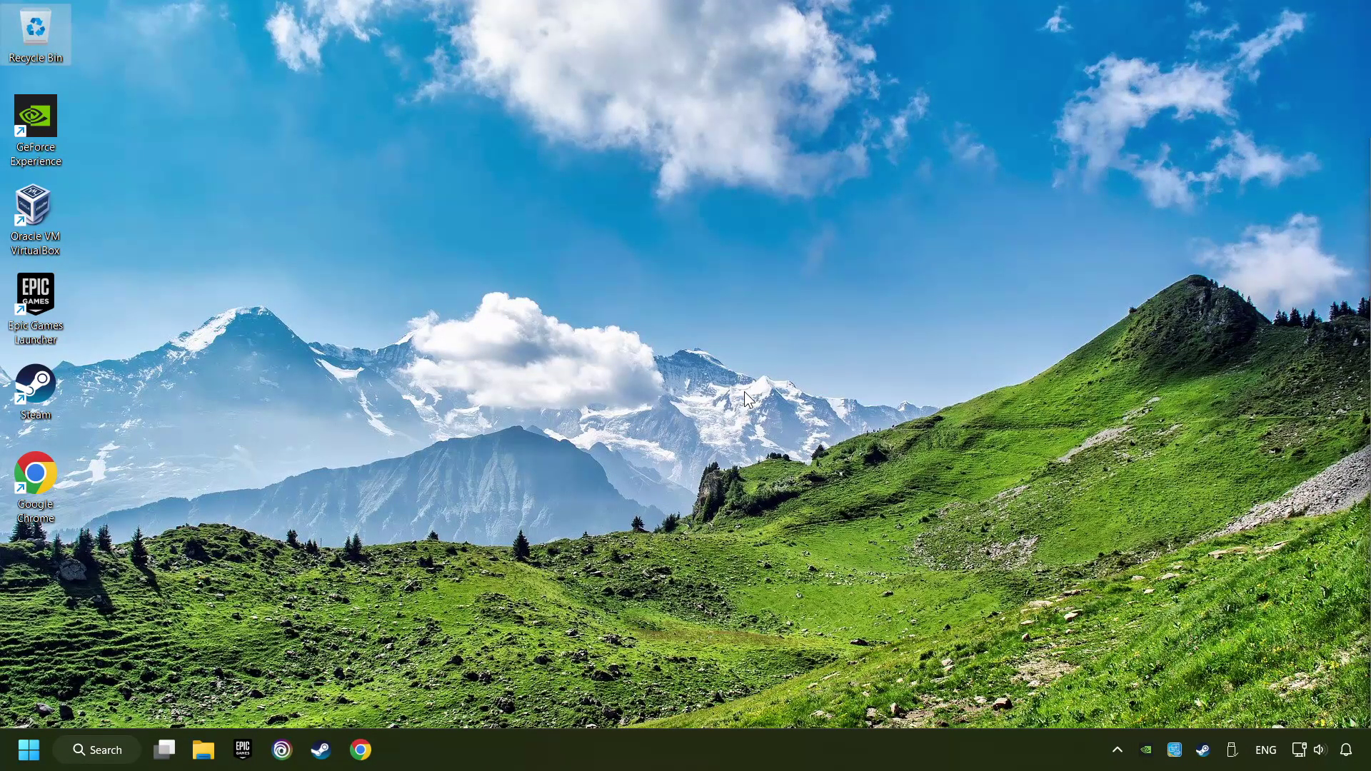
Step: Open Device Manager from Windows search
{"action": "left_click", "coordinate": [99, 750]}
{"action": "type", "text": "d"}
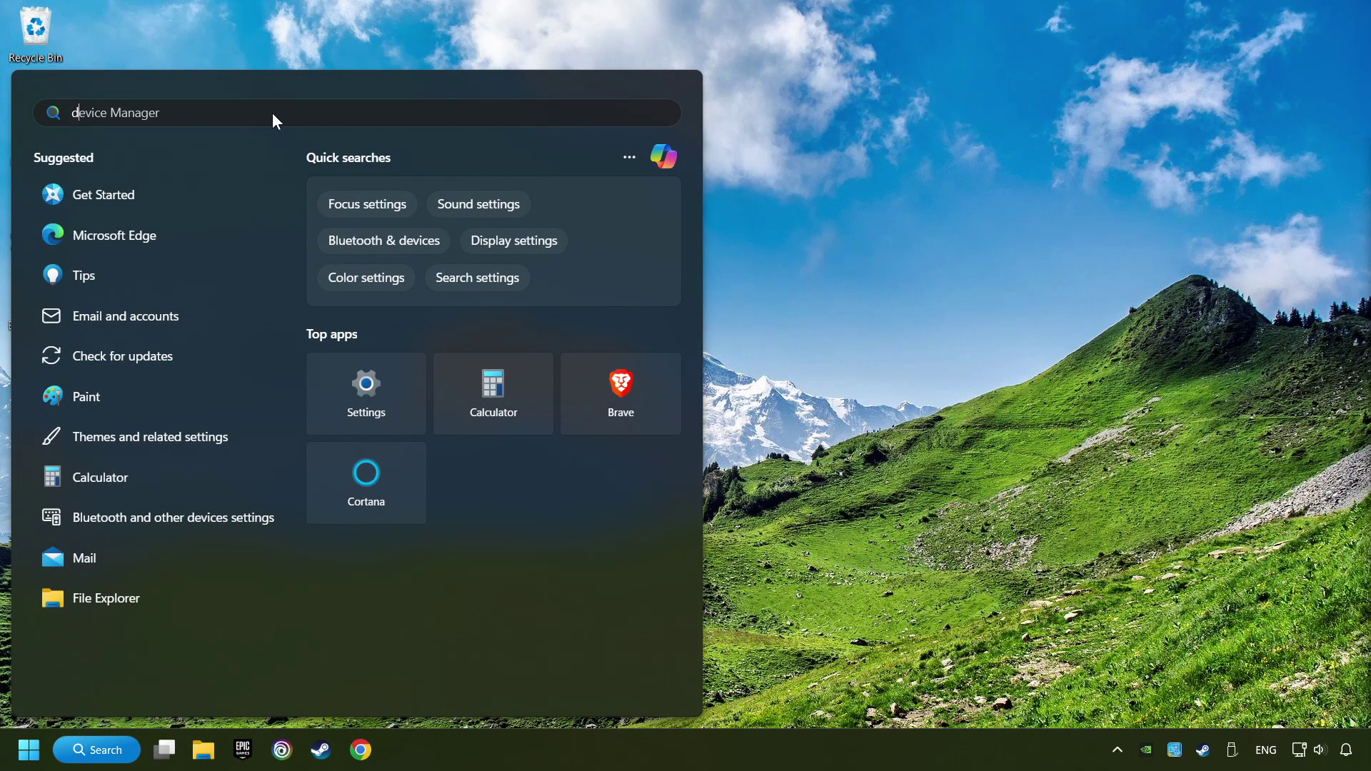
{"action": "type", "text": "evice manager"}
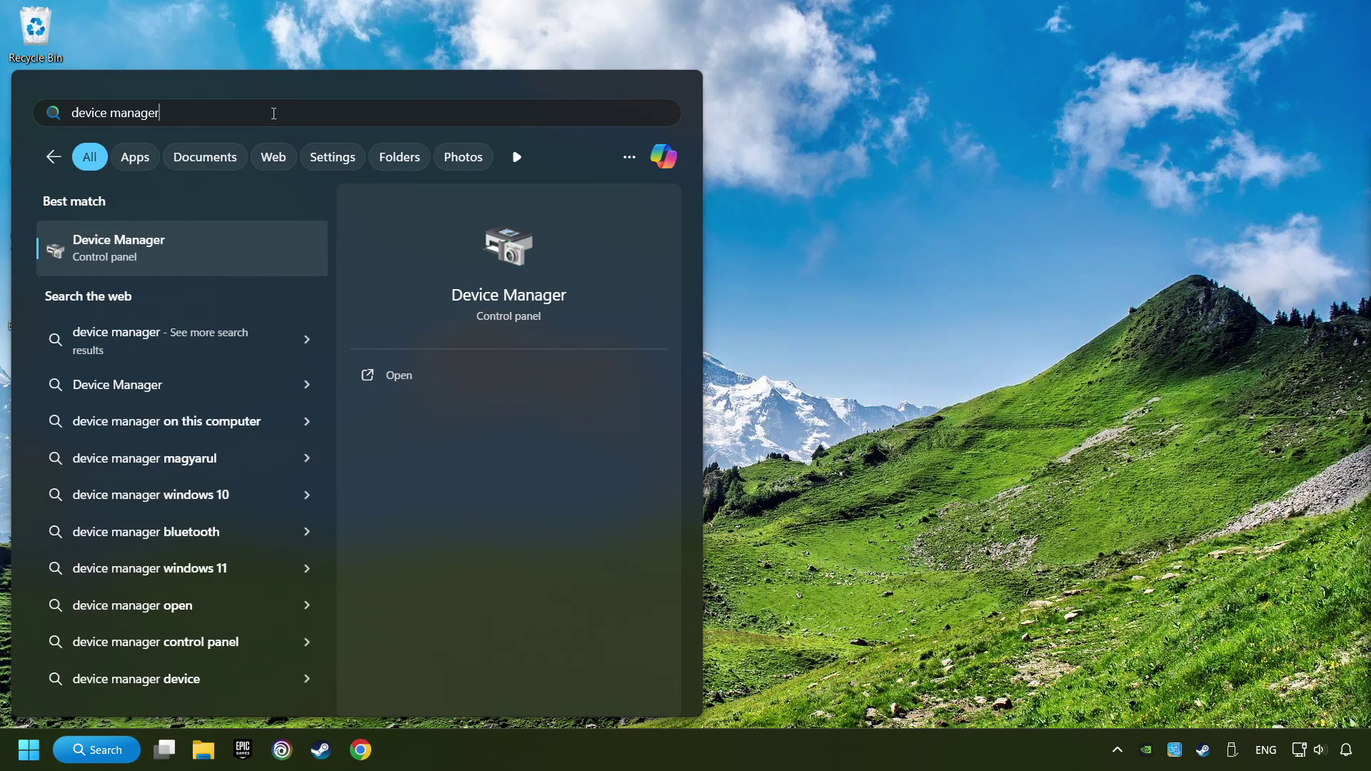
{"action": "left_click", "coordinate": [284, 252]}
{"action": "left_click_drag", "start_coordinate": [387, 59], "coordinate": [610, 141]}
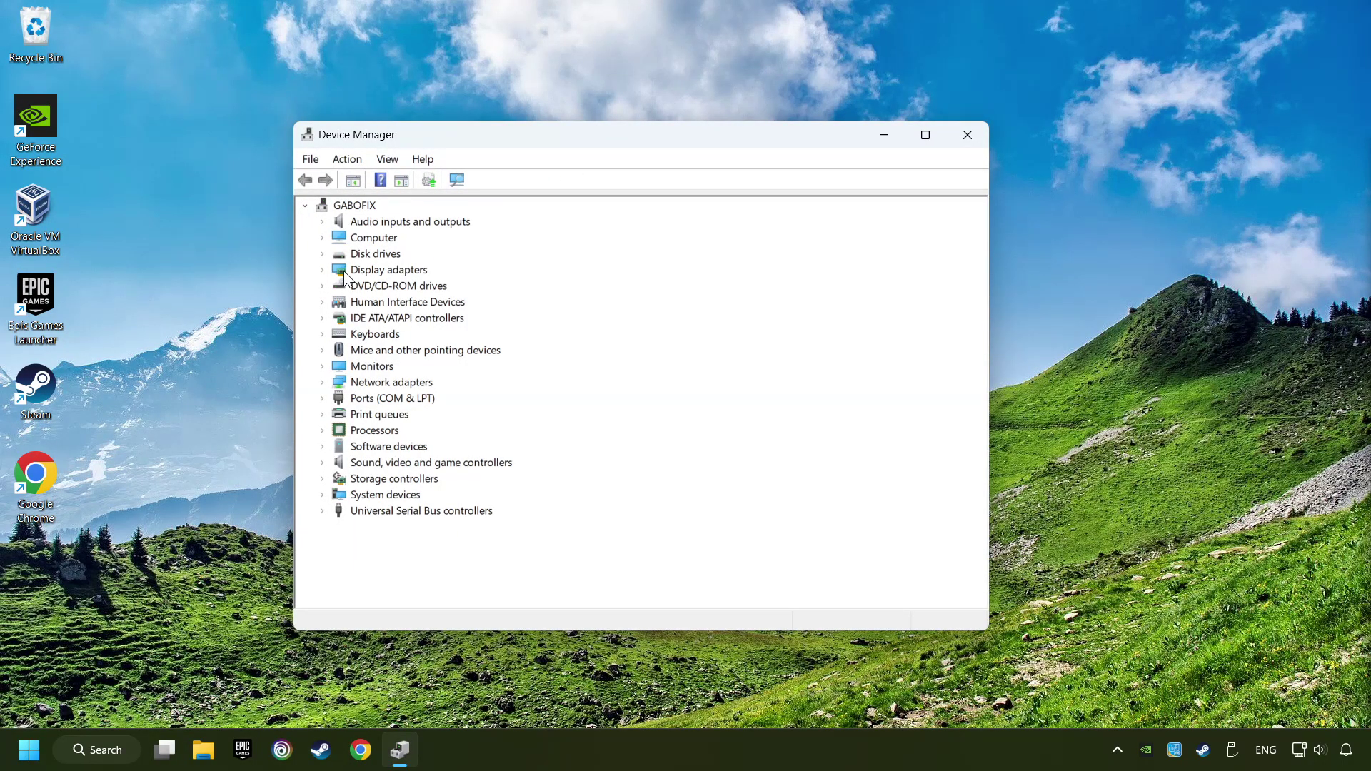
Step: Auto-search for a newer GeForce GTX 1050 Ti driver, dismiss the result, and close Device Manager
{"action": "left_click", "coordinate": [346, 270]}
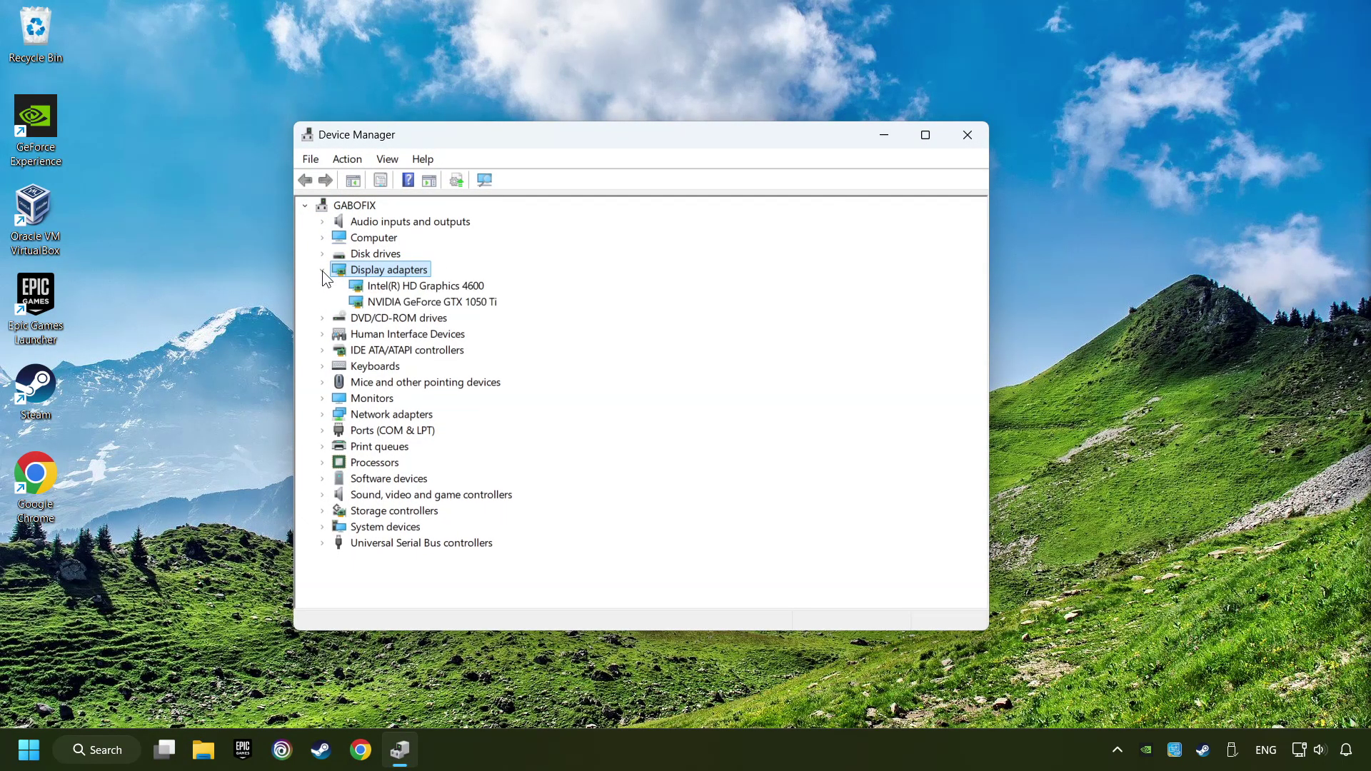
{"action": "left_click", "coordinate": [356, 301]}
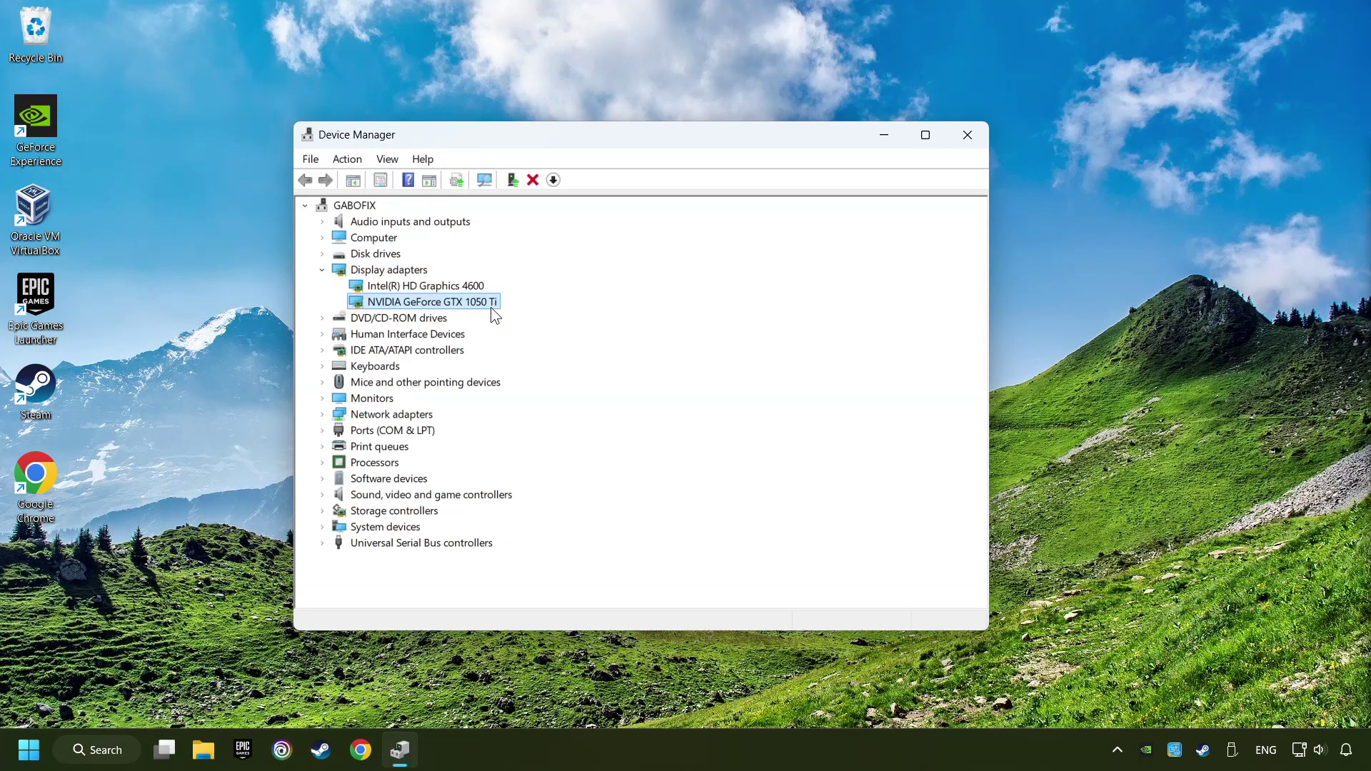
{"action": "right_click", "coordinate": [426, 302]}
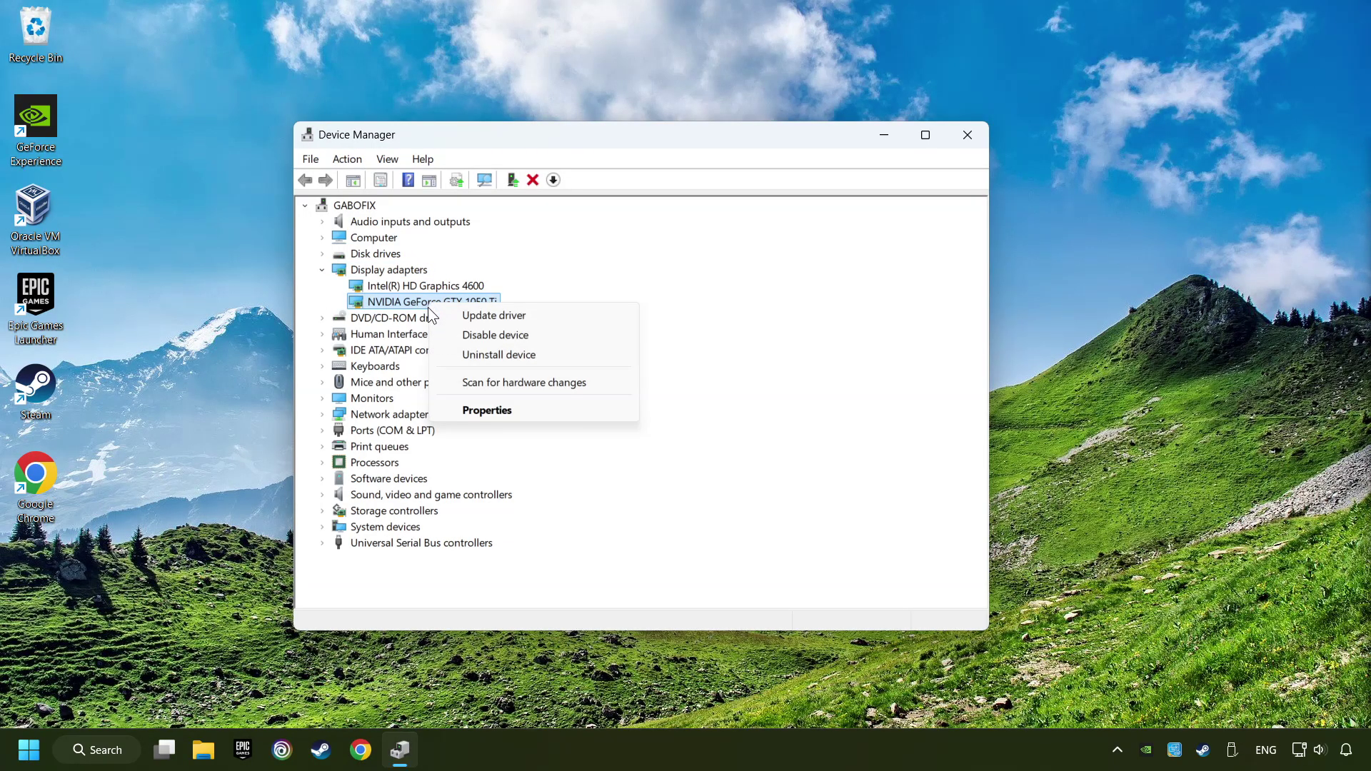
{"action": "left_click", "coordinate": [550, 314]}
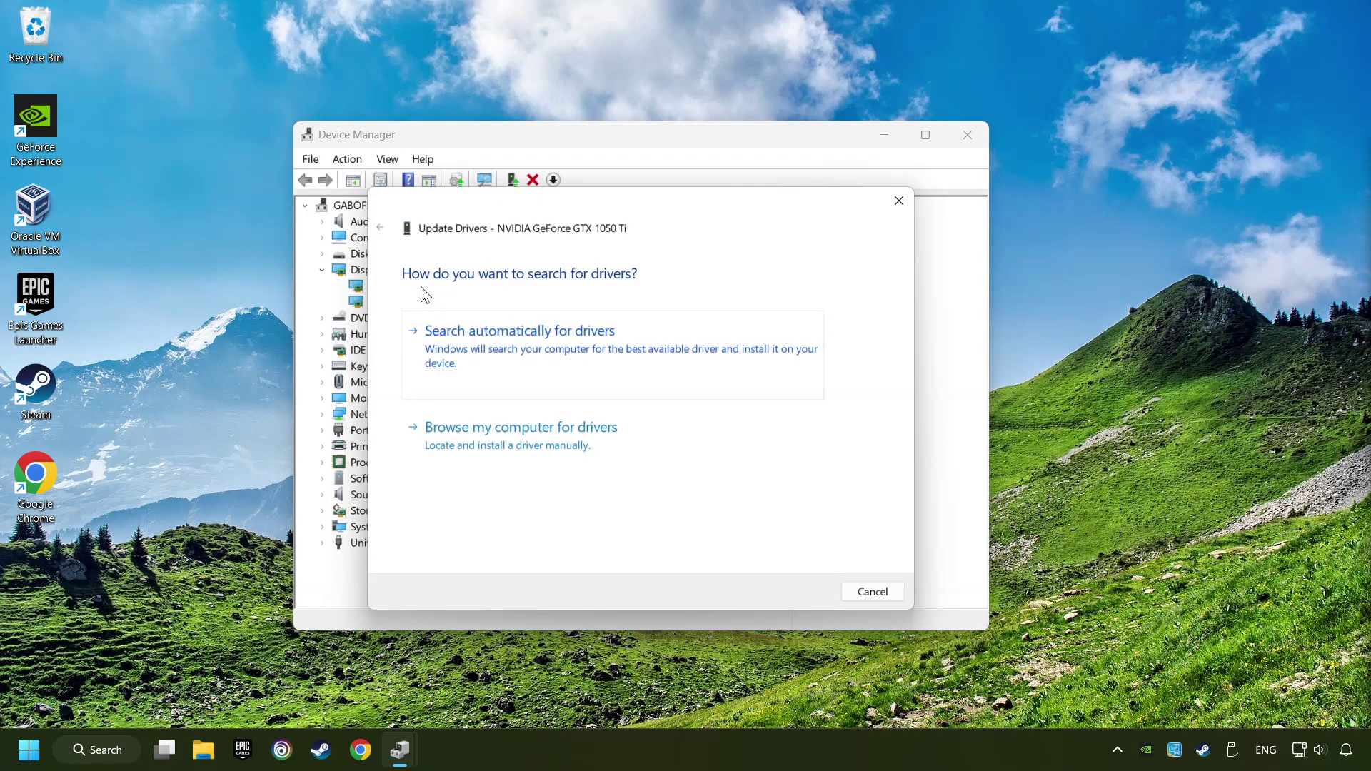
{"action": "left_click", "coordinate": [535, 339]}
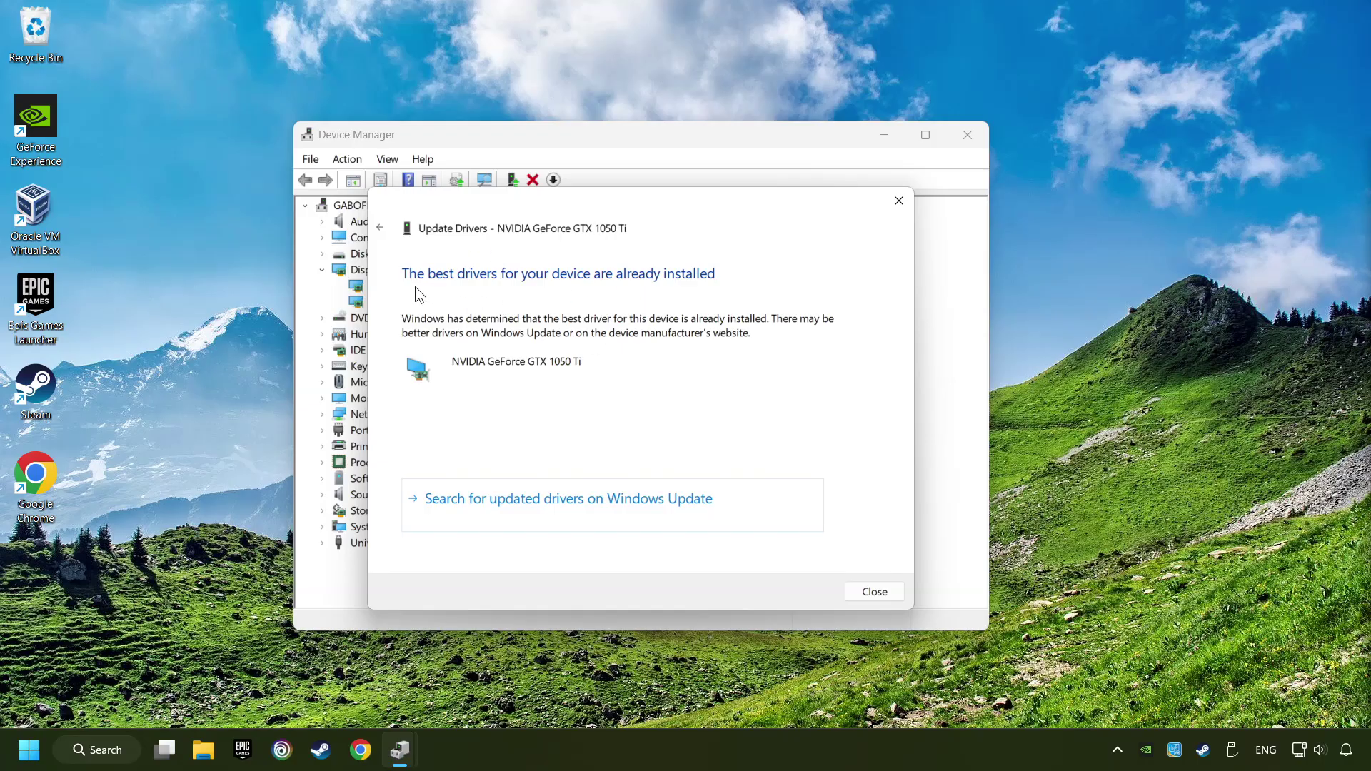
{"action": "left_click", "coordinate": [875, 591]}
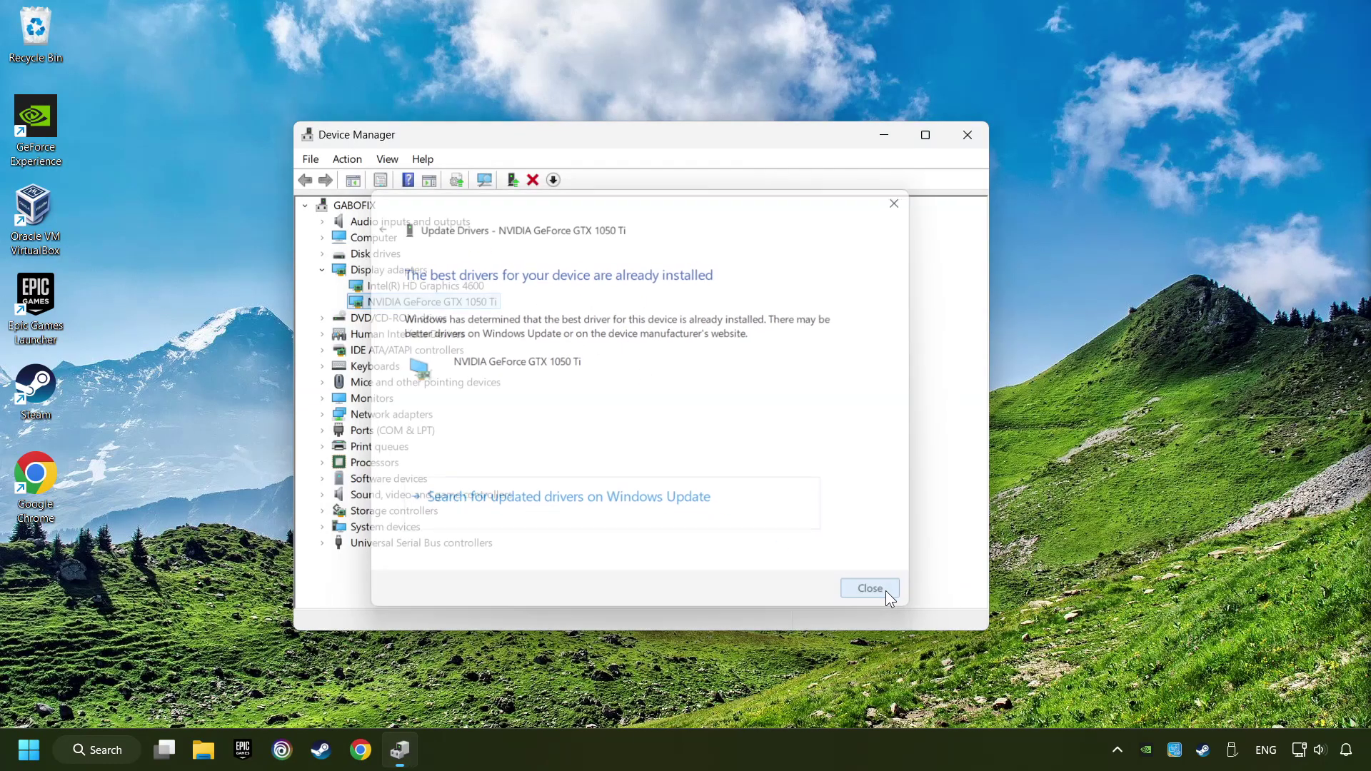
{"action": "left_click", "coordinate": [967, 138]}
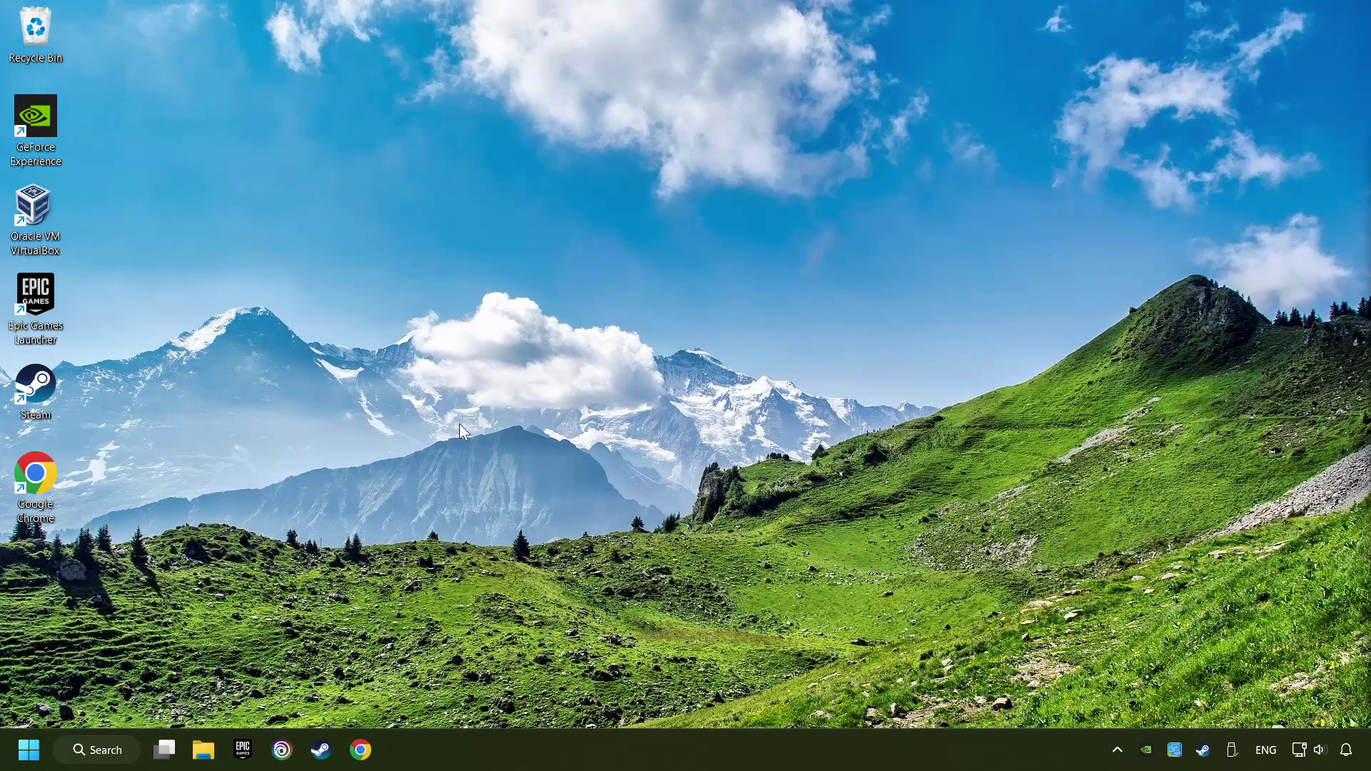
Step: Search 'nvidia geforce driver download' in Chrome and open the Official GeForce Drivers page
{"action": "left_click", "coordinate": [363, 755]}
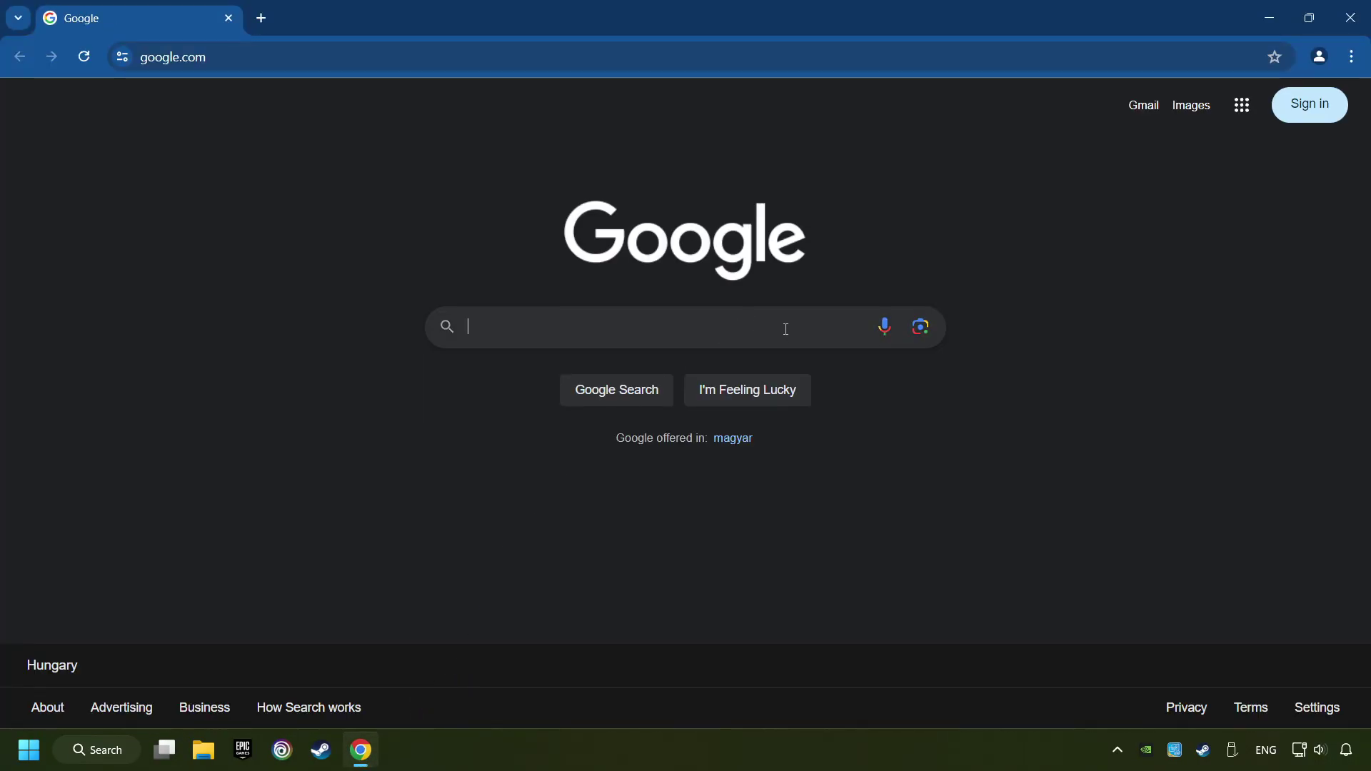
{"action": "type", "text": "nvidi"}
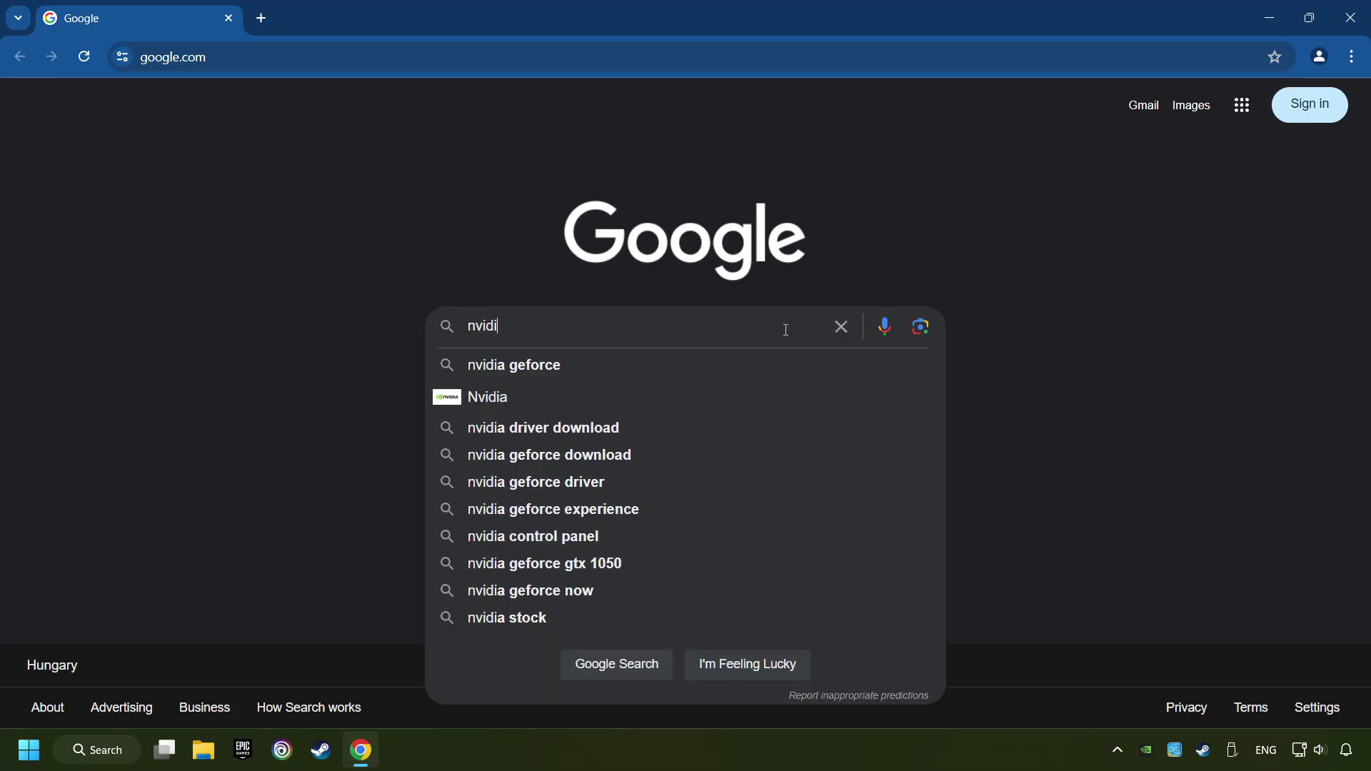
{"action": "type", "text": "a geforce "}
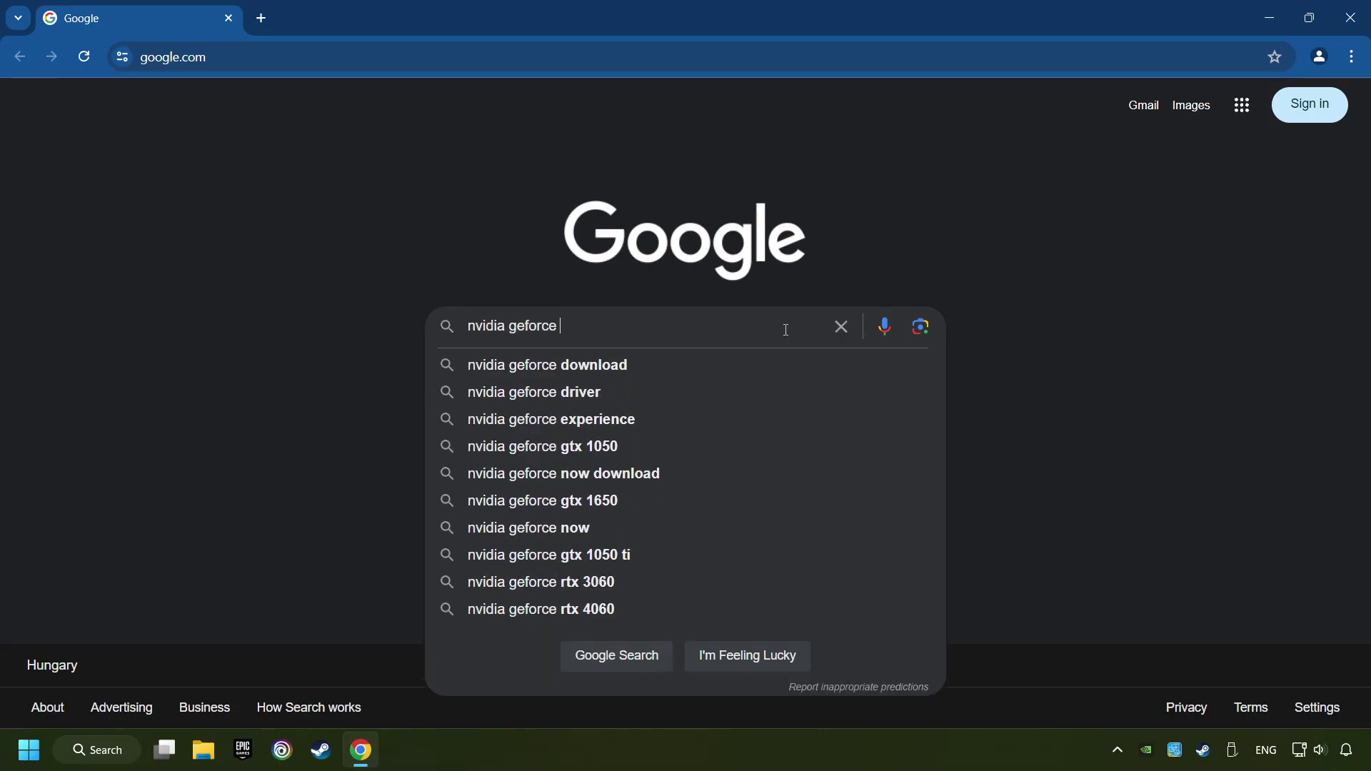
{"action": "type", "text": "driver d"}
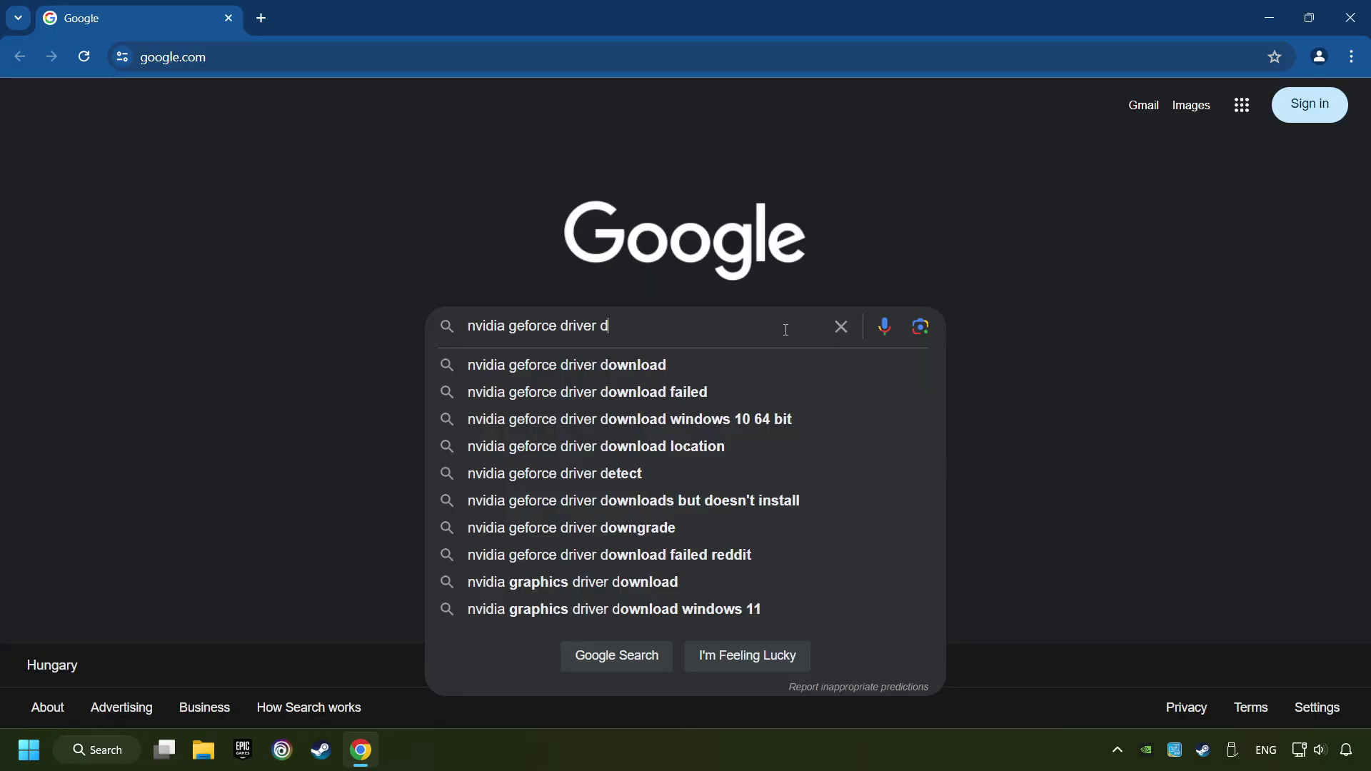
{"action": "type", "text": "ownload"}
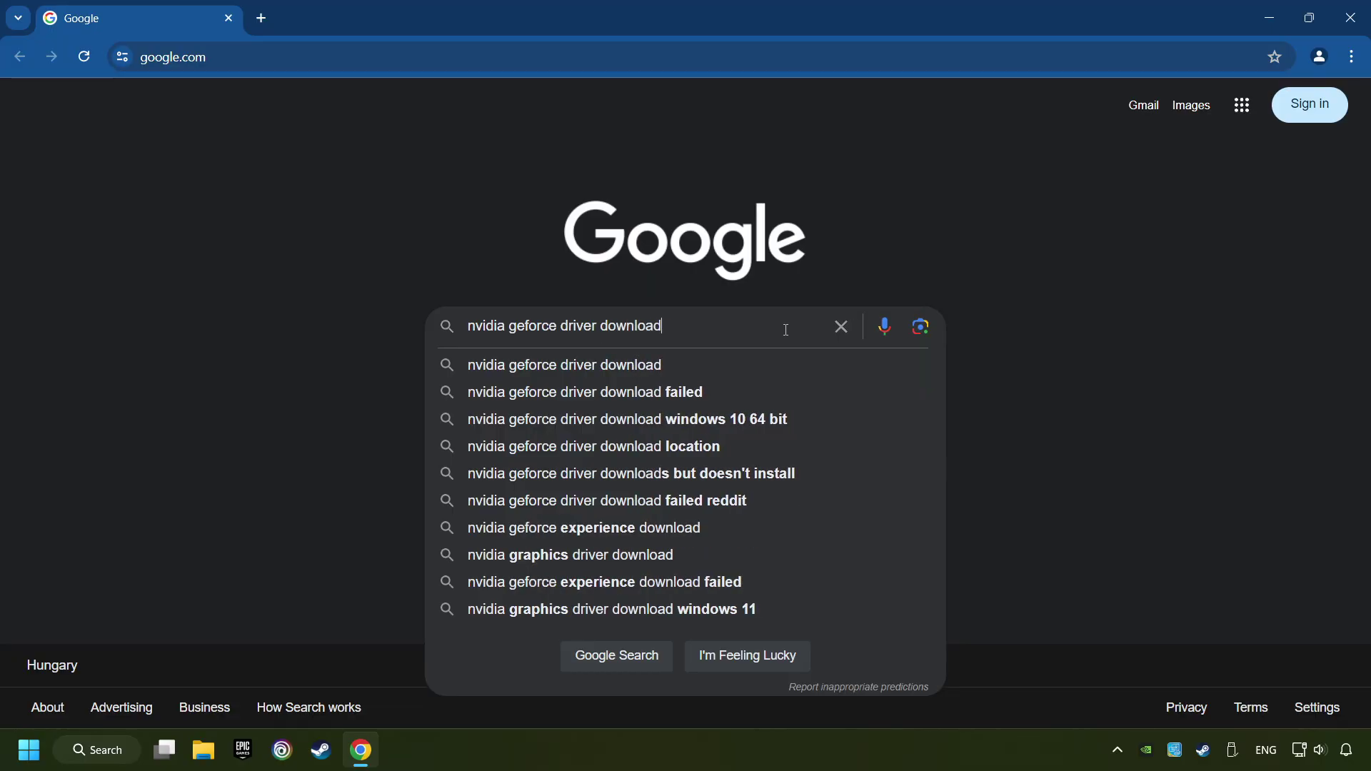
{"action": "key", "text": "Return"}
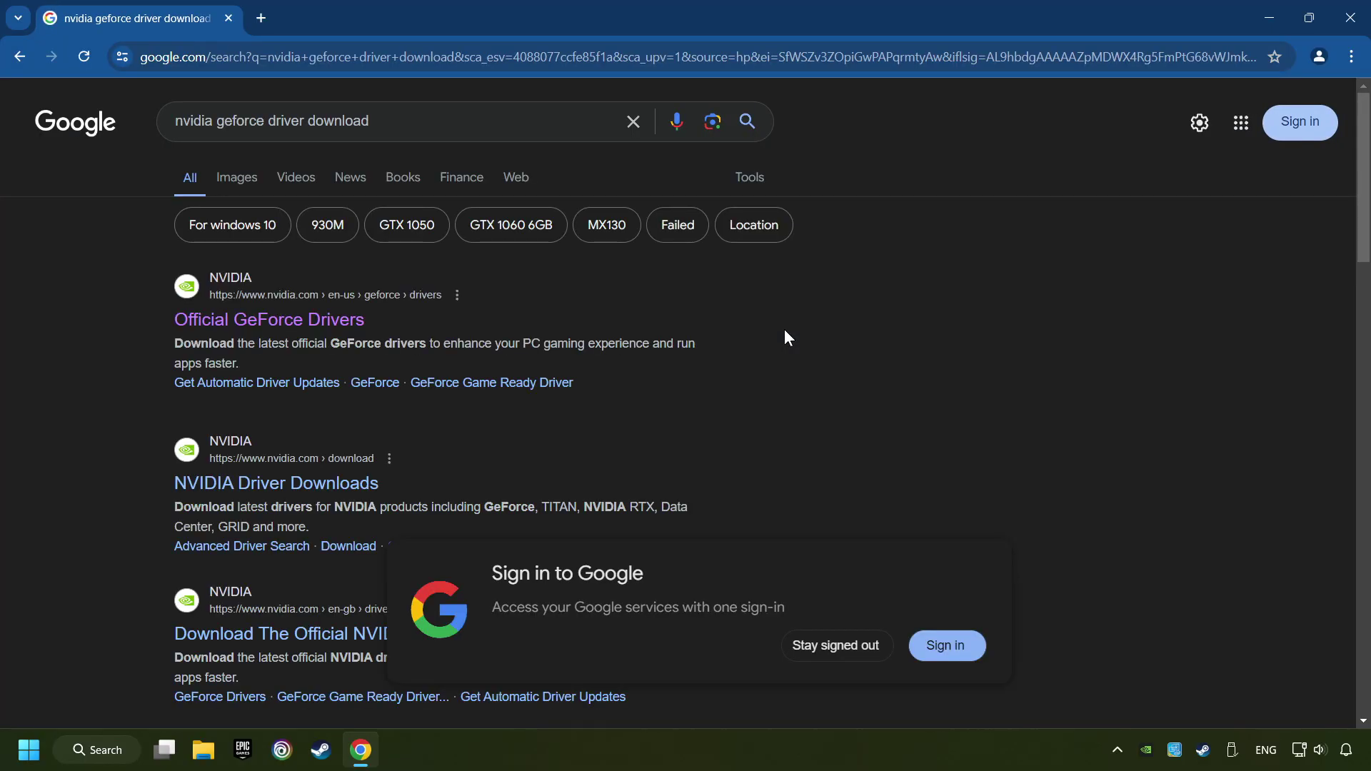
{"action": "left_click", "coordinate": [265, 328]}
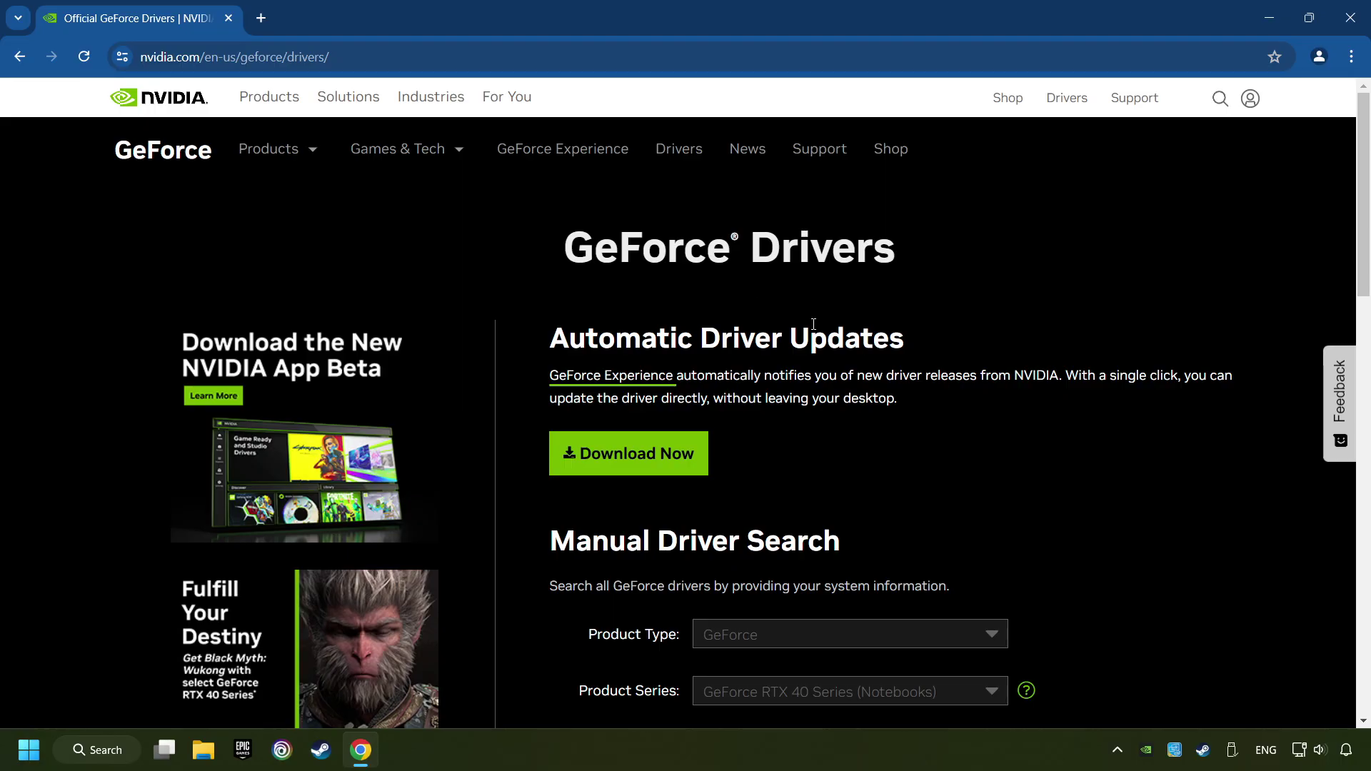
Step: Download and run the GeForce Experience installer, then close Chrome
{"action": "left_click", "coordinate": [646, 465]}
{"action": "left_click", "coordinate": [1286, 60]}
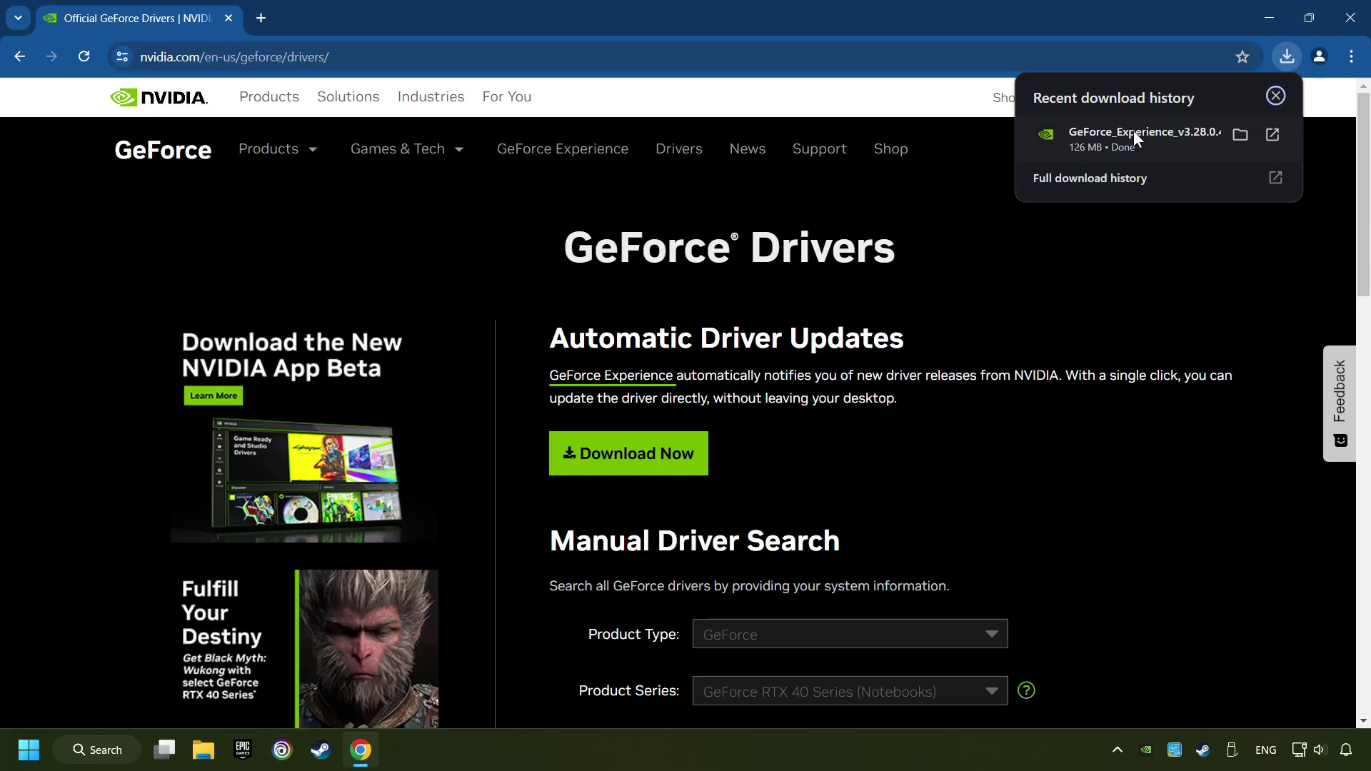
{"action": "left_click", "coordinate": [1172, 134]}
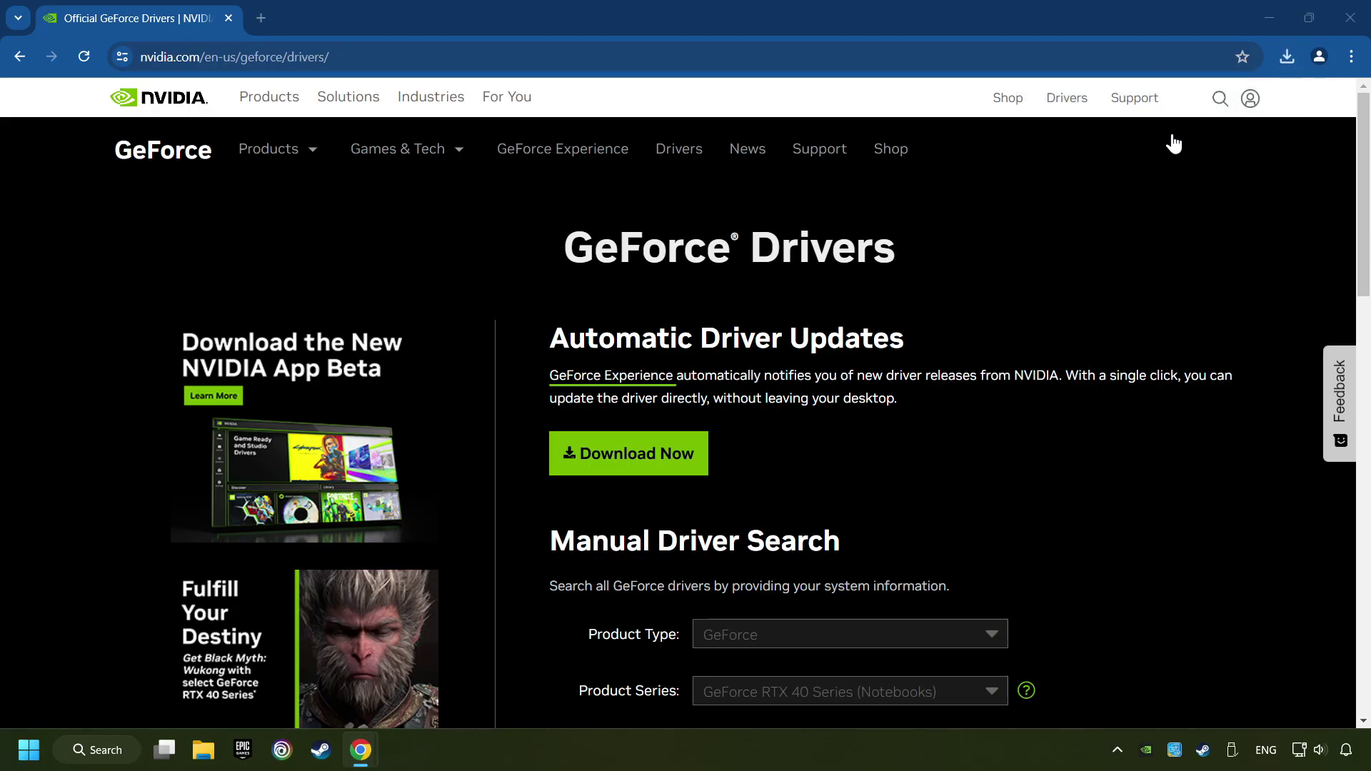
{"action": "left_click", "coordinate": [1349, 17]}
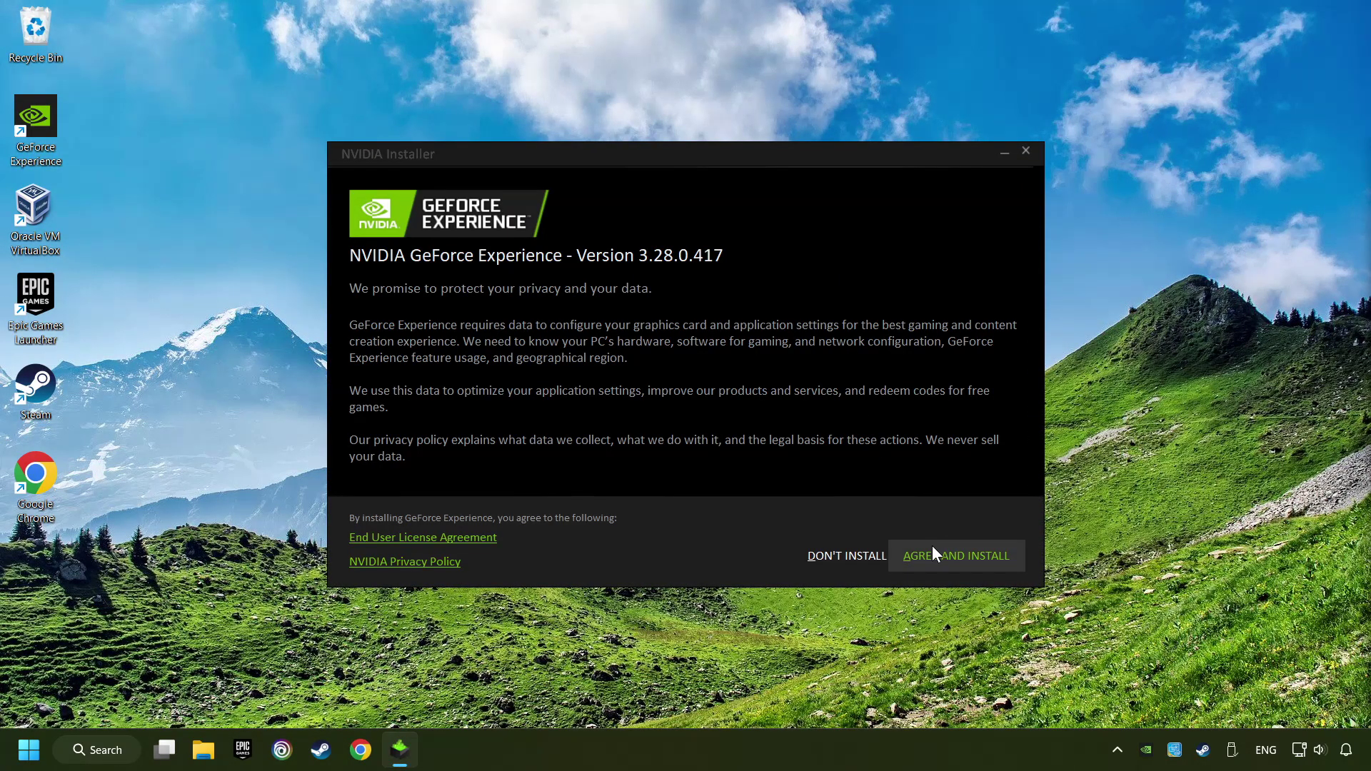
Step: Agree to the NVIDIA privacy terms so the GeForce Experience installation begins
{"action": "left_click", "coordinate": [1004, 570]}
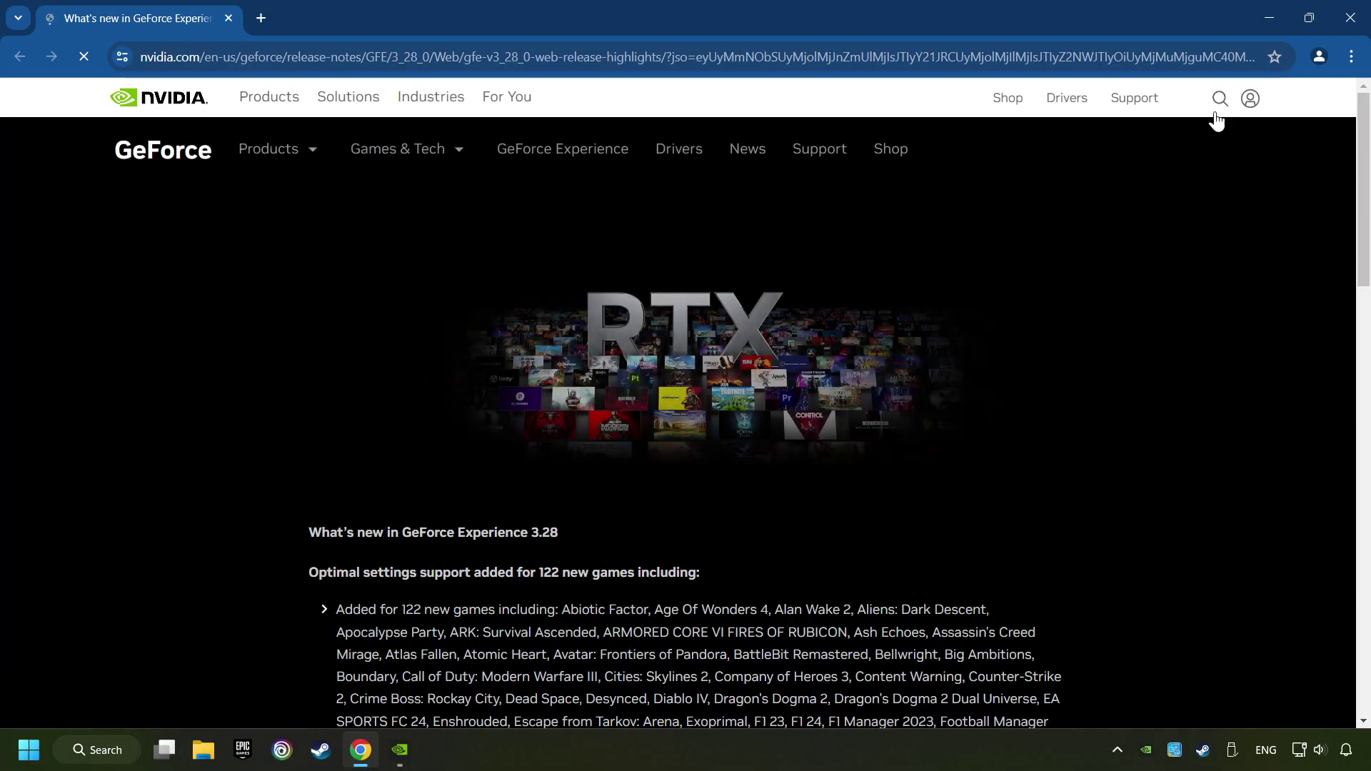
Step: Close the release notes, confirm Game Ready Driver 556.12 is current, and exit GeForce Experience
{"action": "left_click", "coordinate": [1349, 18]}
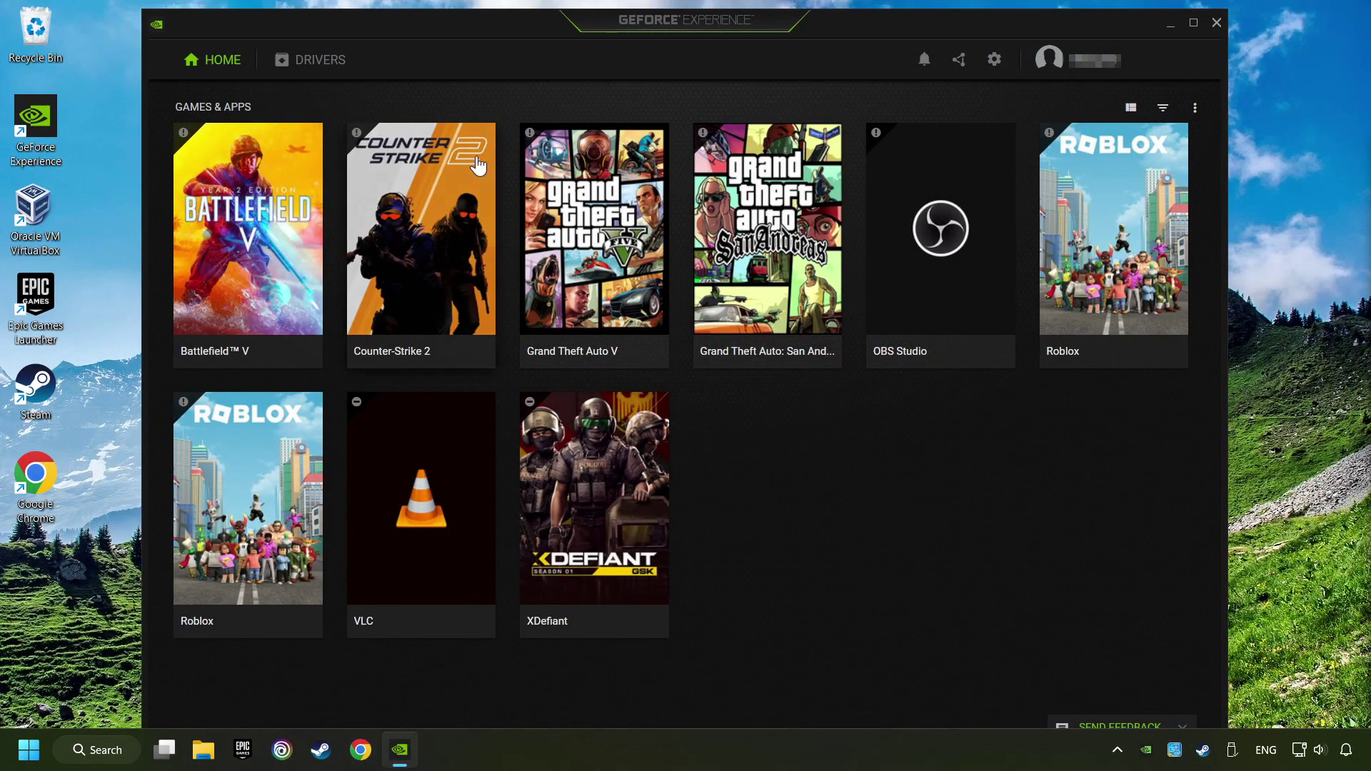
{"action": "left_click", "coordinate": [318, 71]}
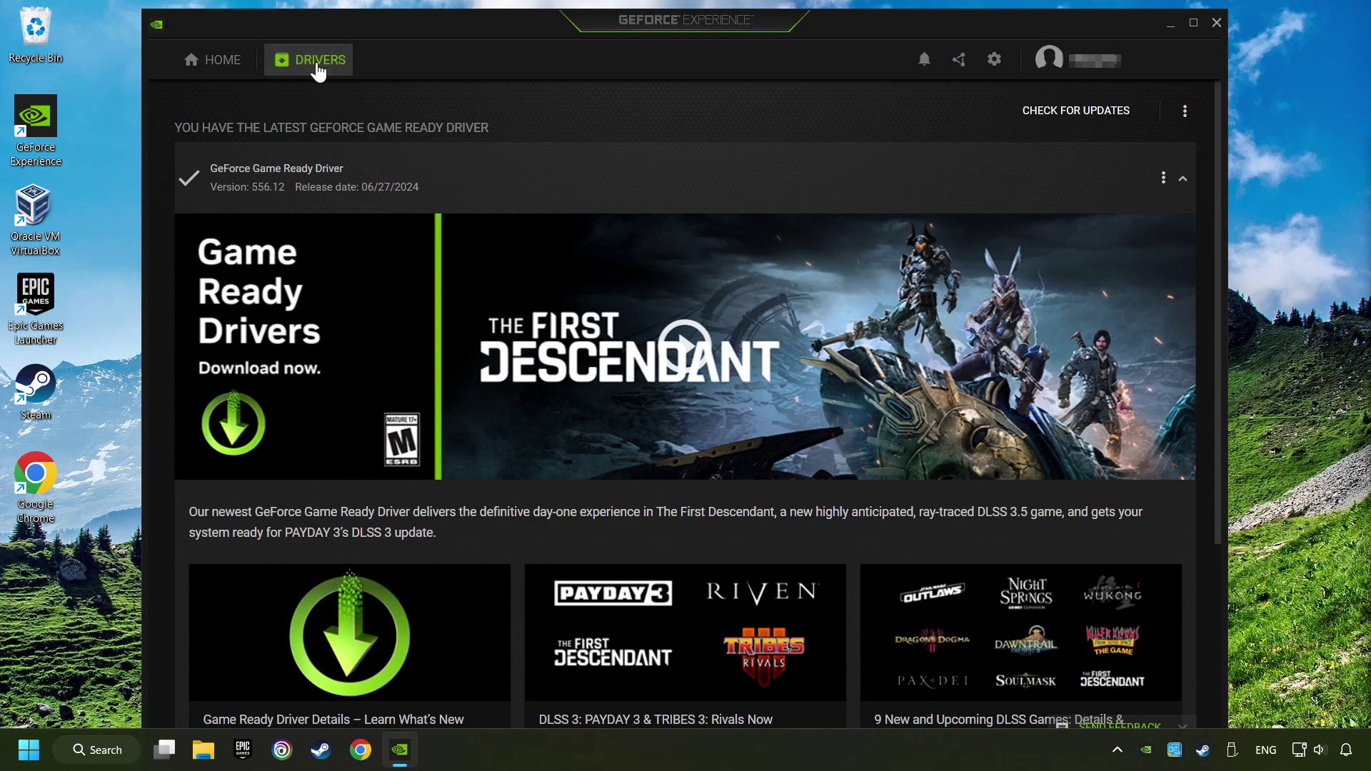
{"action": "left_click", "coordinate": [1088, 122]}
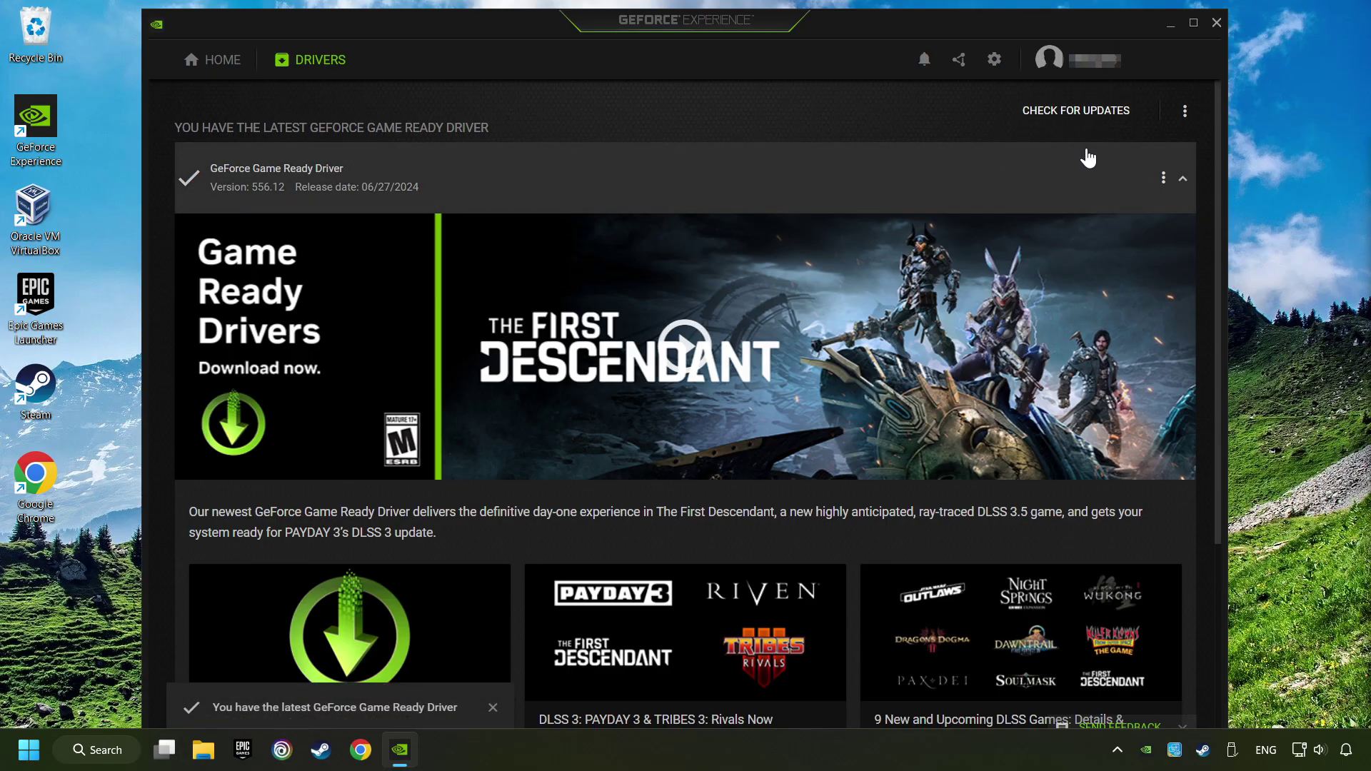
{"action": "left_click", "coordinate": [1216, 22]}
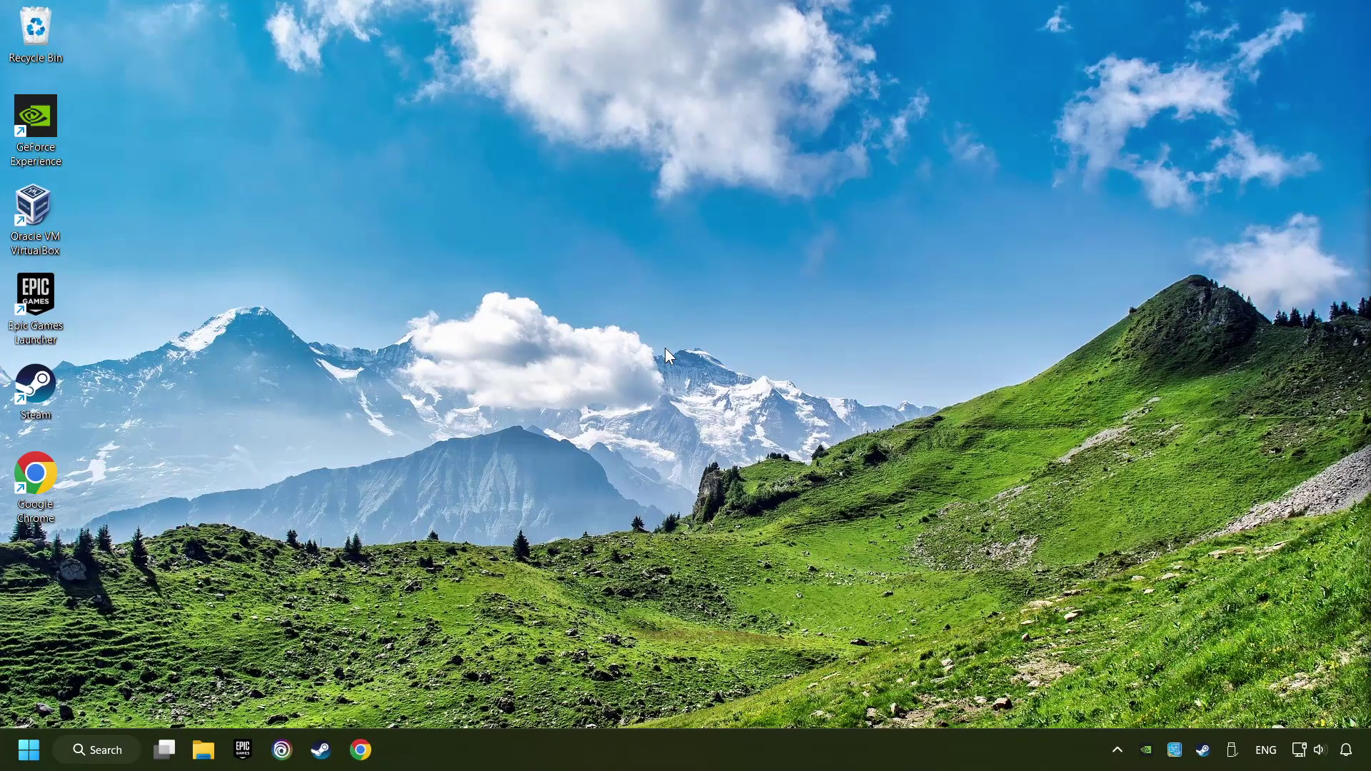
Step: Search for 'graphics settings' and open the Graphics page under System > Display
{"action": "left_click", "coordinate": [103, 749]}
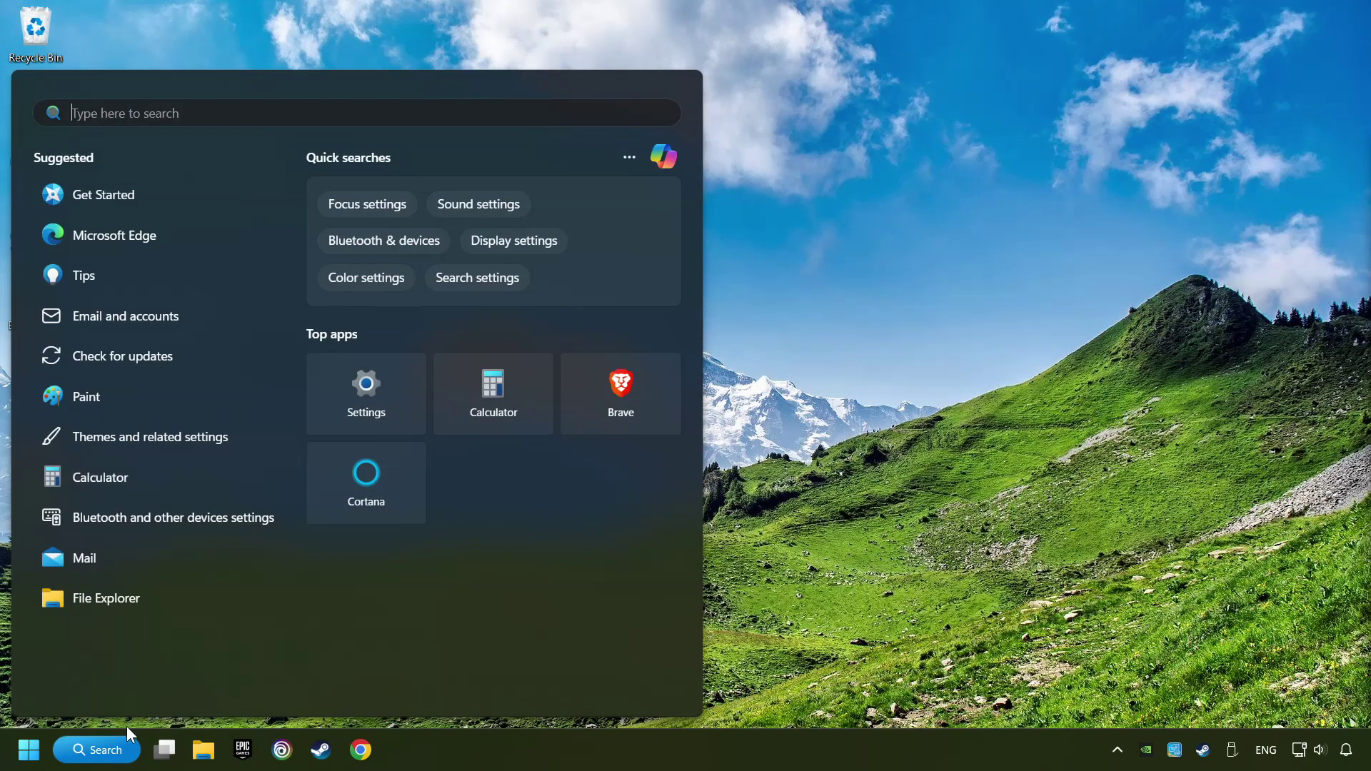
{"action": "type", "text": "gra"}
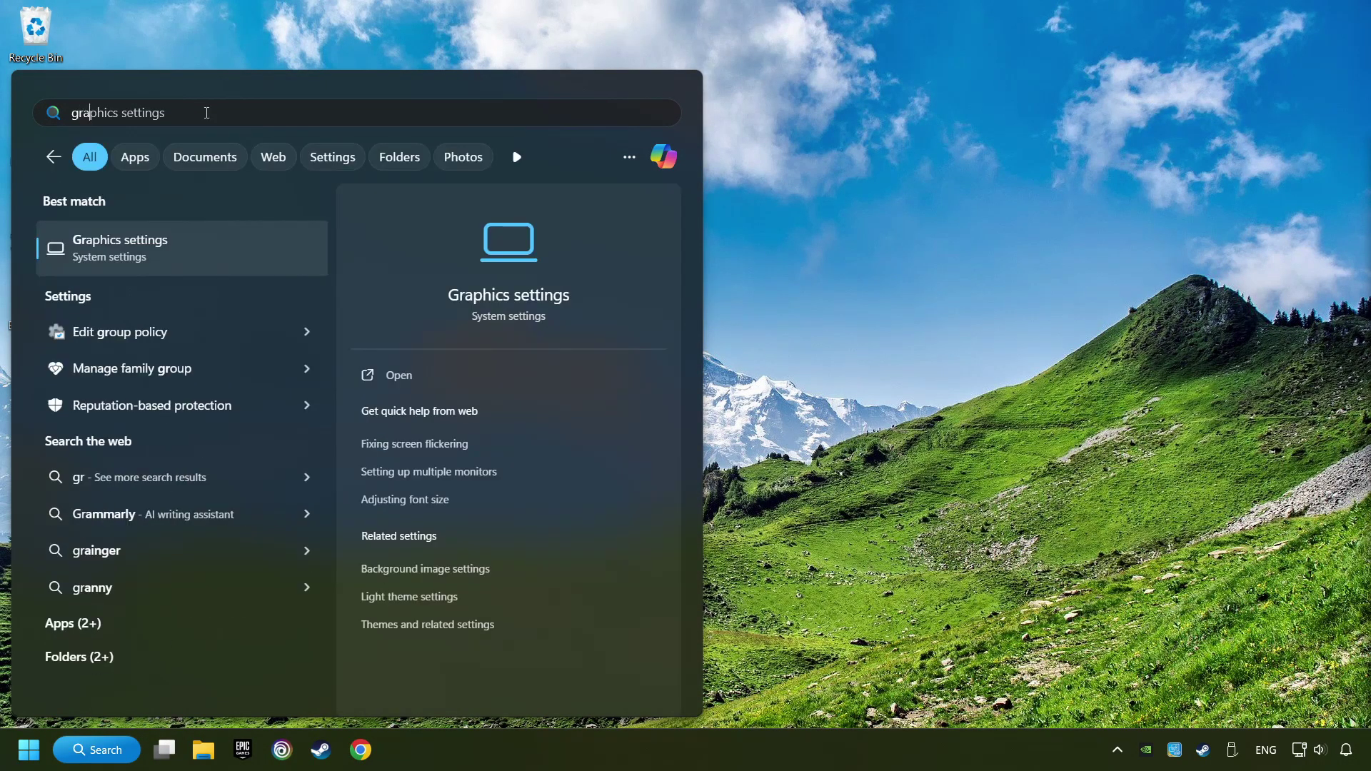
{"action": "type", "text": "phics settings"}
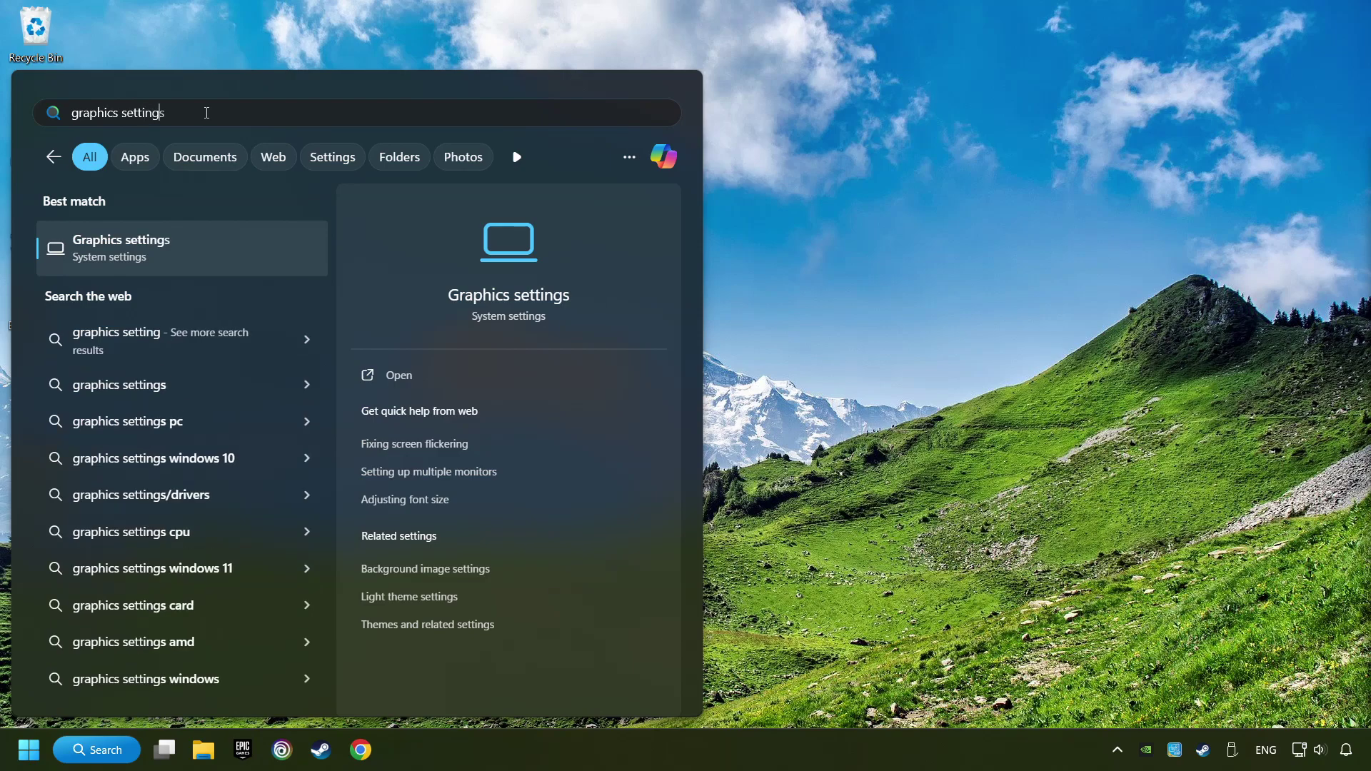
{"action": "left_click", "coordinate": [280, 253]}
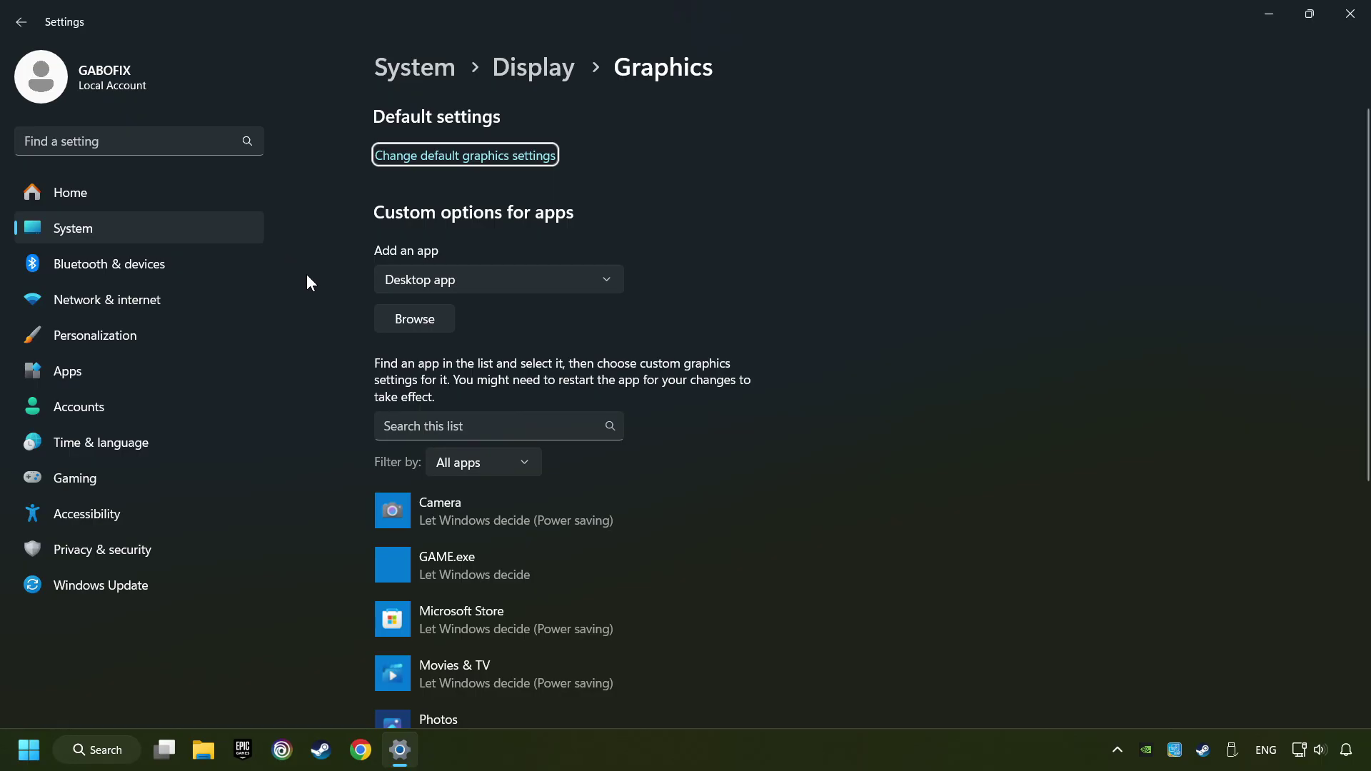
{"action": "scroll", "coordinate": [308, 283], "scroll_direction": "down", "scroll_amount": 2}
{"action": "scroll", "coordinate": [310, 314], "scroll_direction": "down", "scroll_amount": 2}
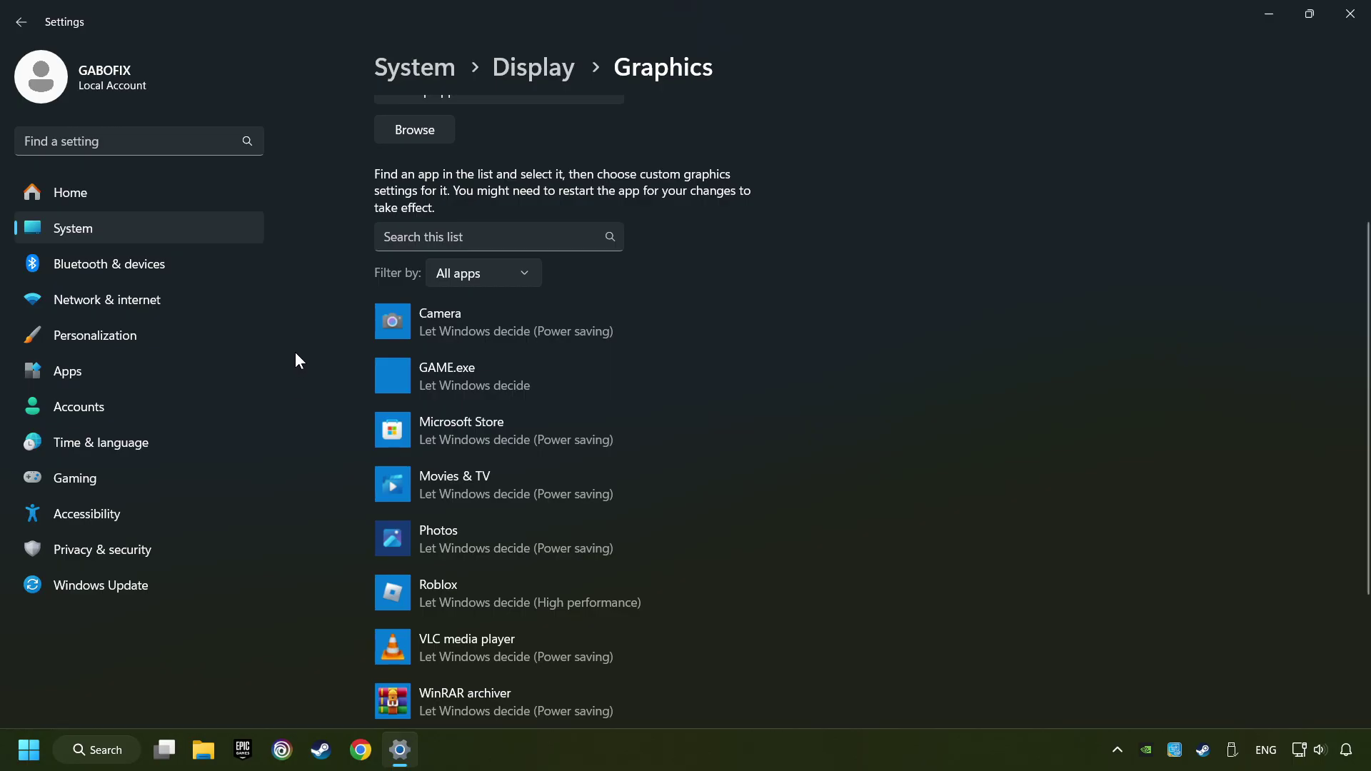
{"action": "scroll", "coordinate": [309, 340], "scroll_direction": "up", "scroll_amount": 4}
Step: Set GAME.exe's graphics preference to High performance (GTX 1050 Ti), save, and close Settings
{"action": "left_click", "coordinate": [427, 325]}
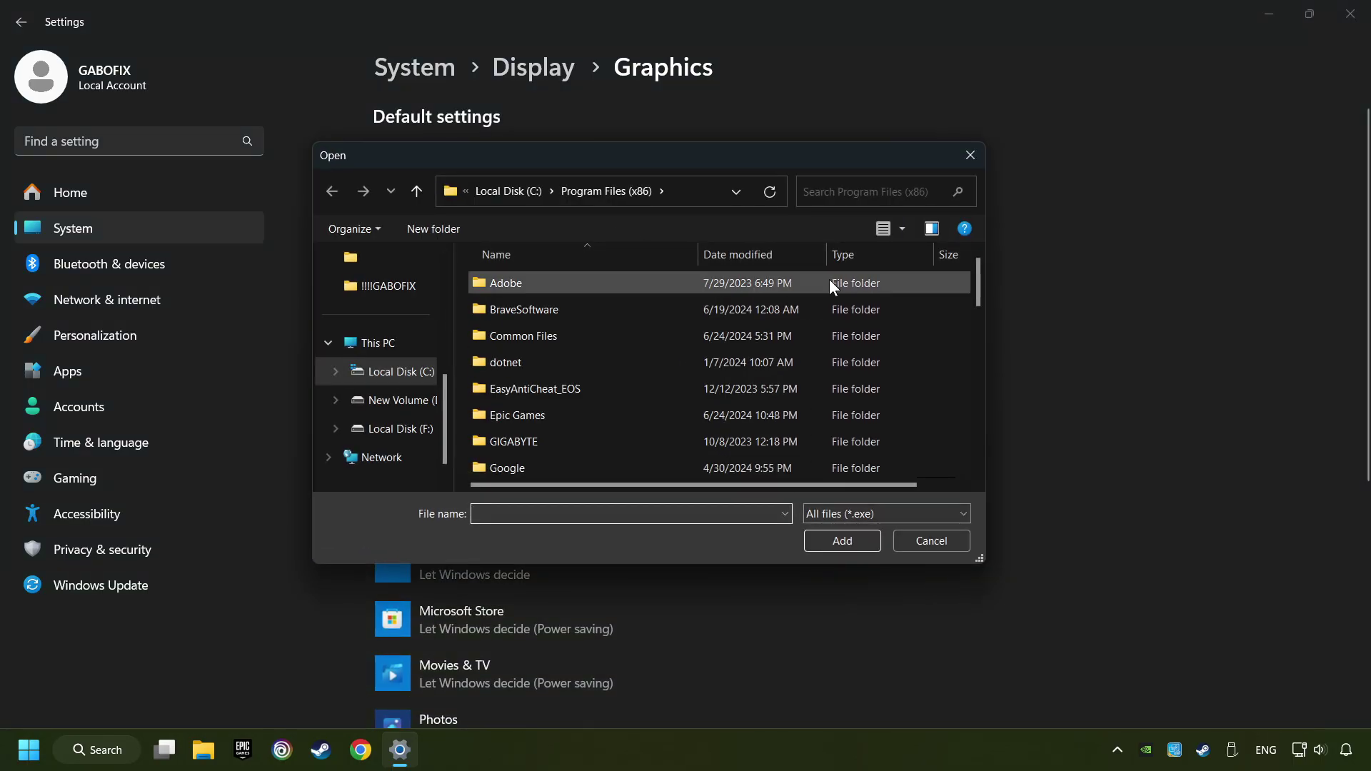
{"action": "left_click", "coordinate": [972, 157]}
{"action": "scroll", "coordinate": [874, 287], "scroll_direction": "down", "scroll_amount": 3}
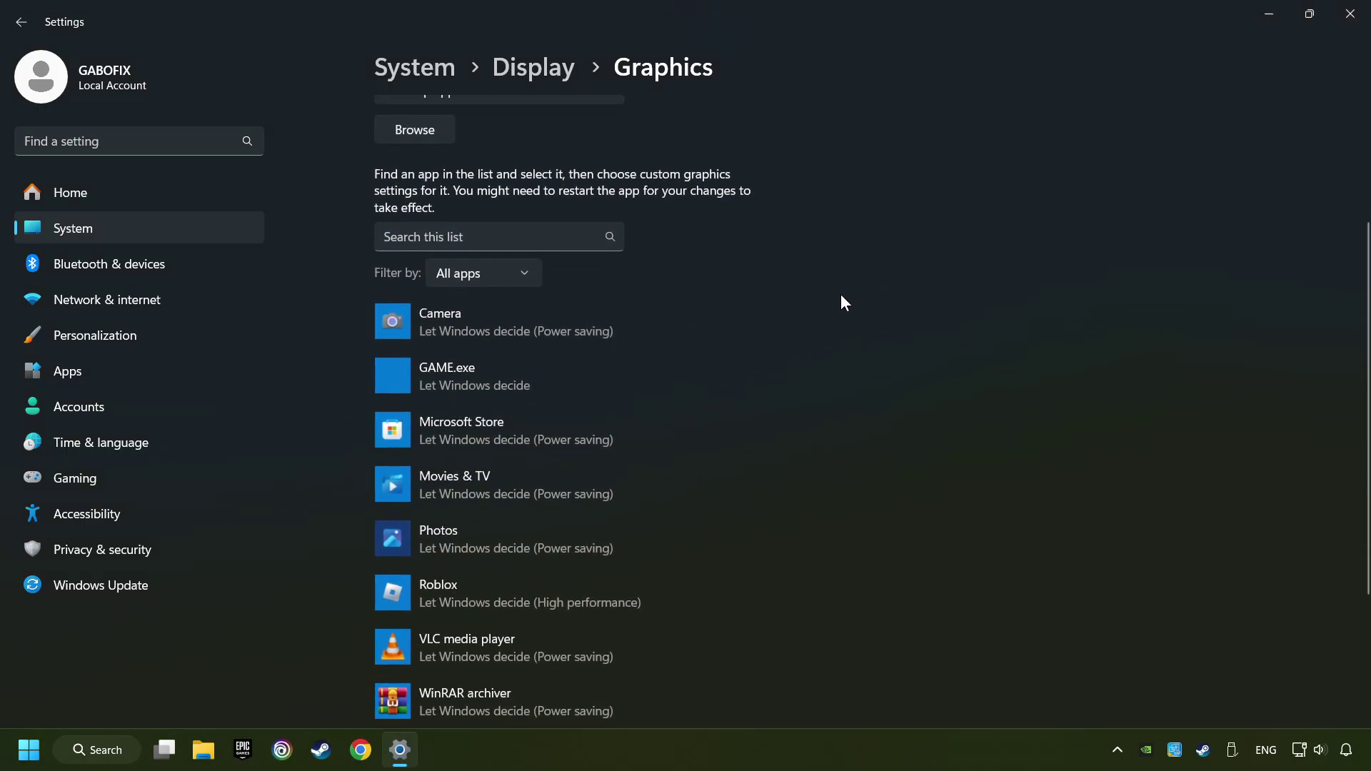
{"action": "left_click", "coordinate": [463, 399]}
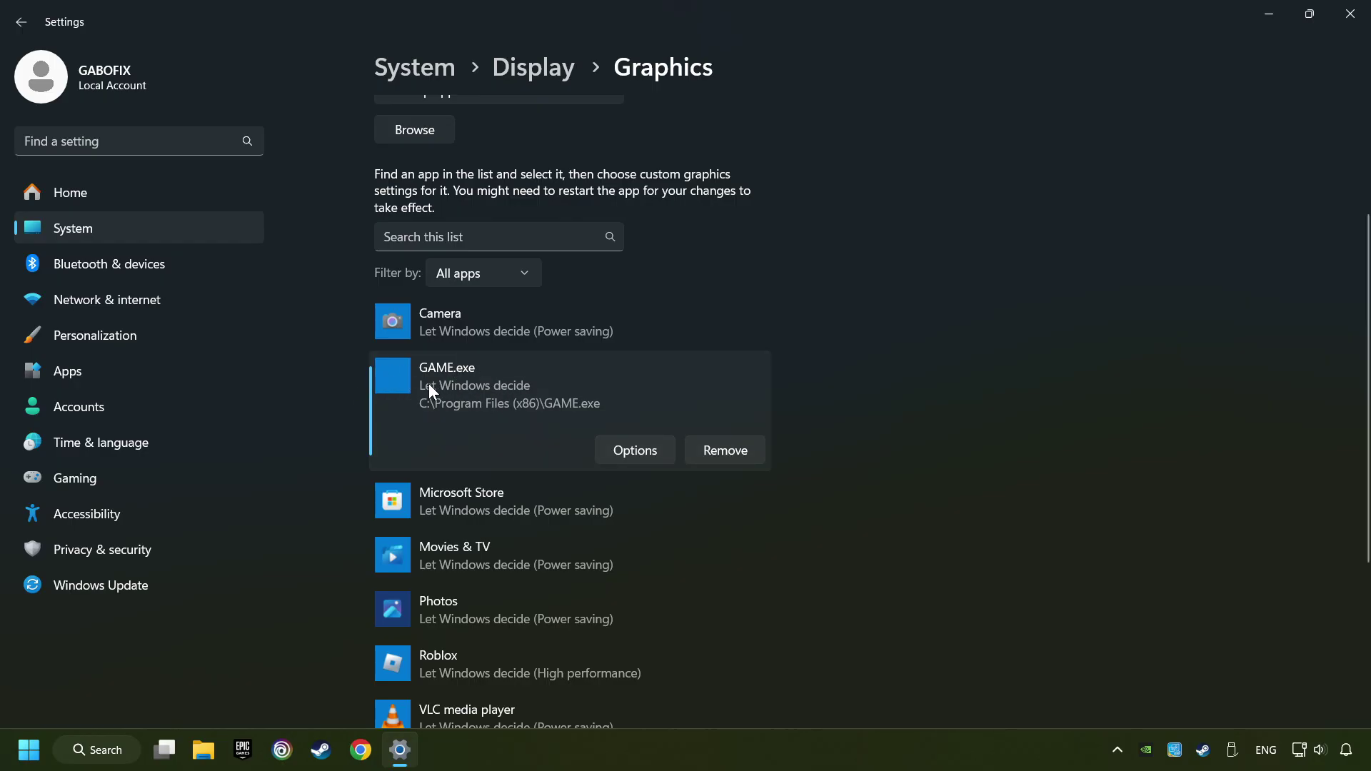
{"action": "left_click", "coordinate": [639, 453]}
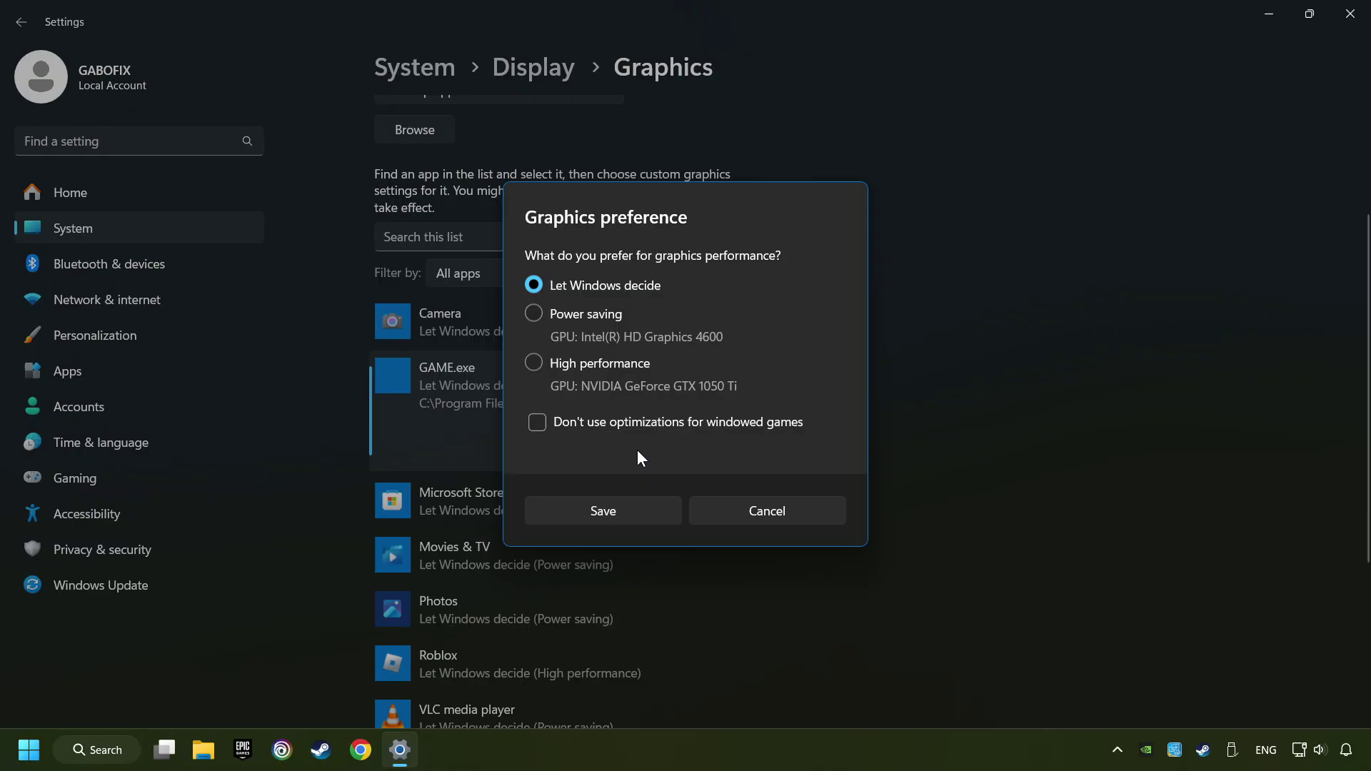
{"action": "left_click", "coordinate": [532, 364]}
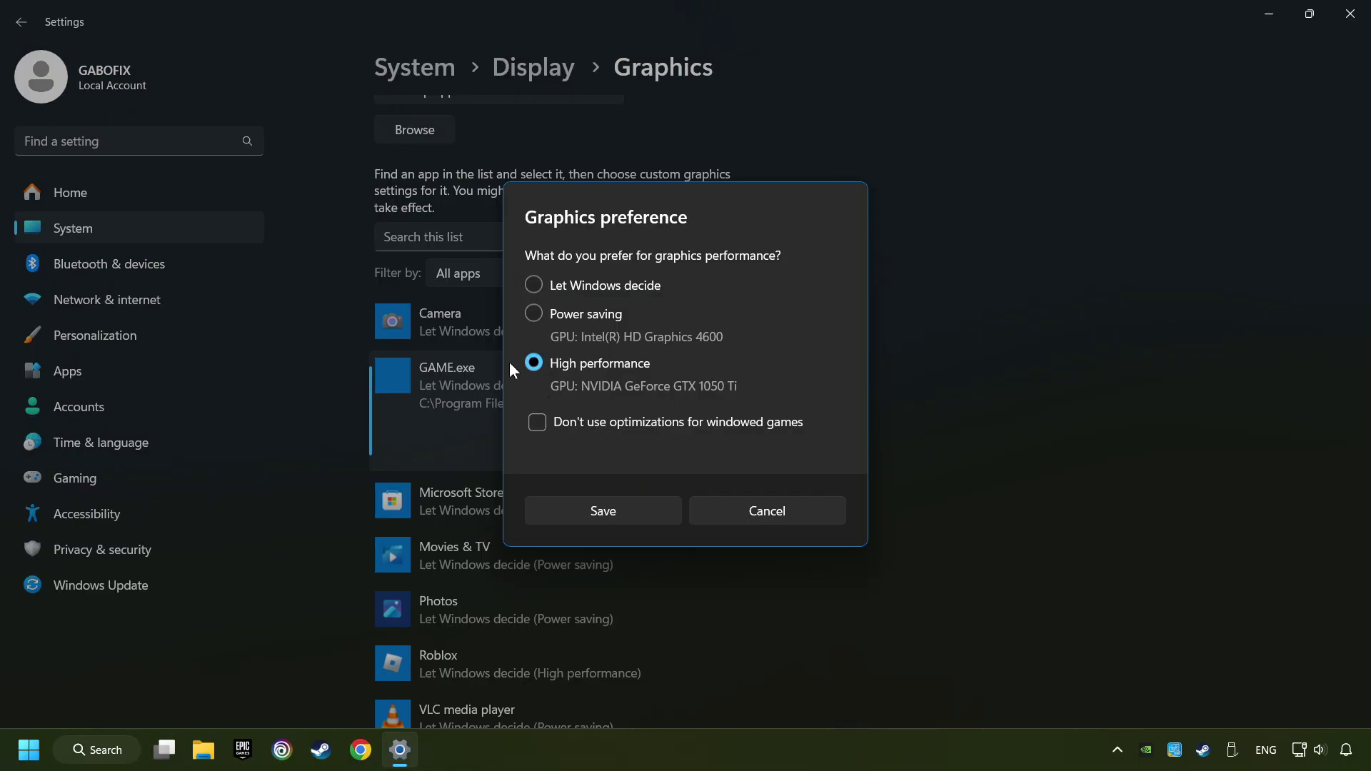
{"action": "left_click", "coordinate": [628, 511]}
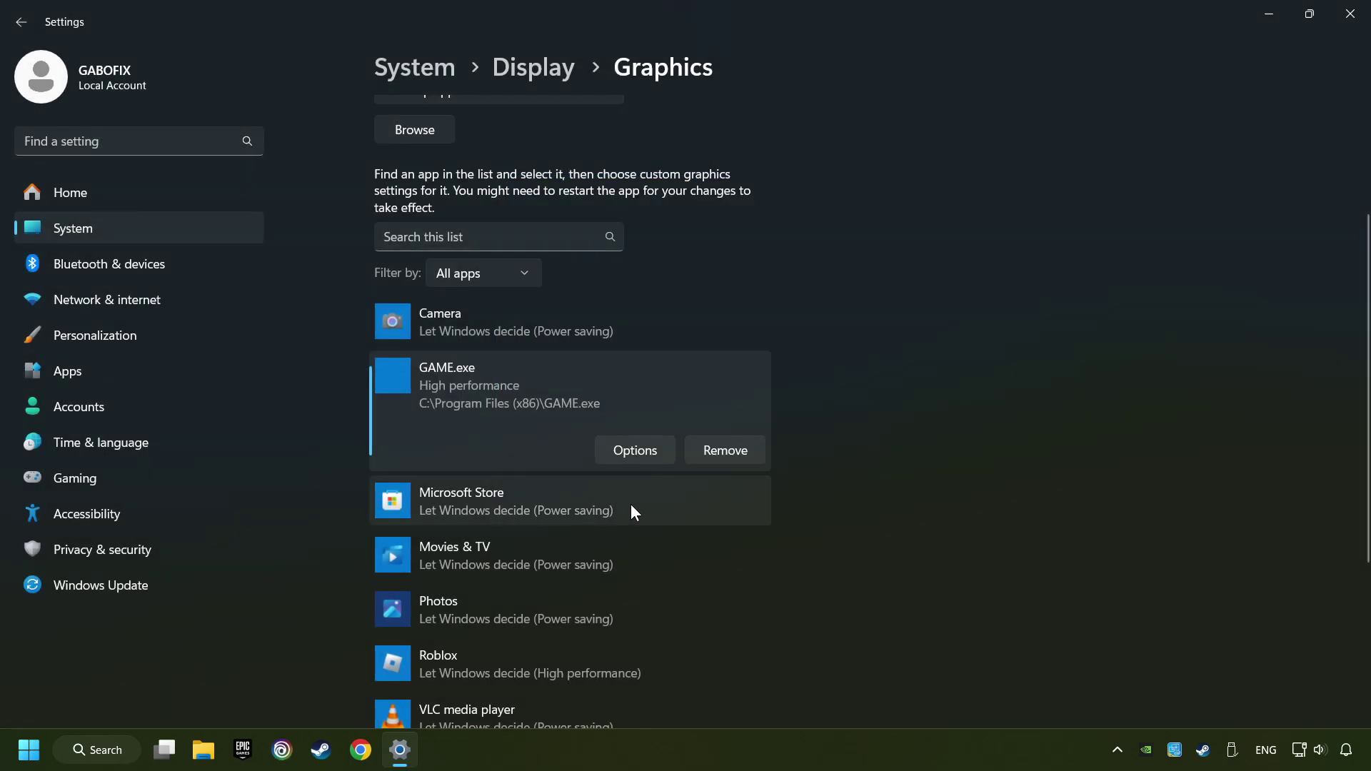
{"action": "left_click", "coordinate": [1351, 19]}
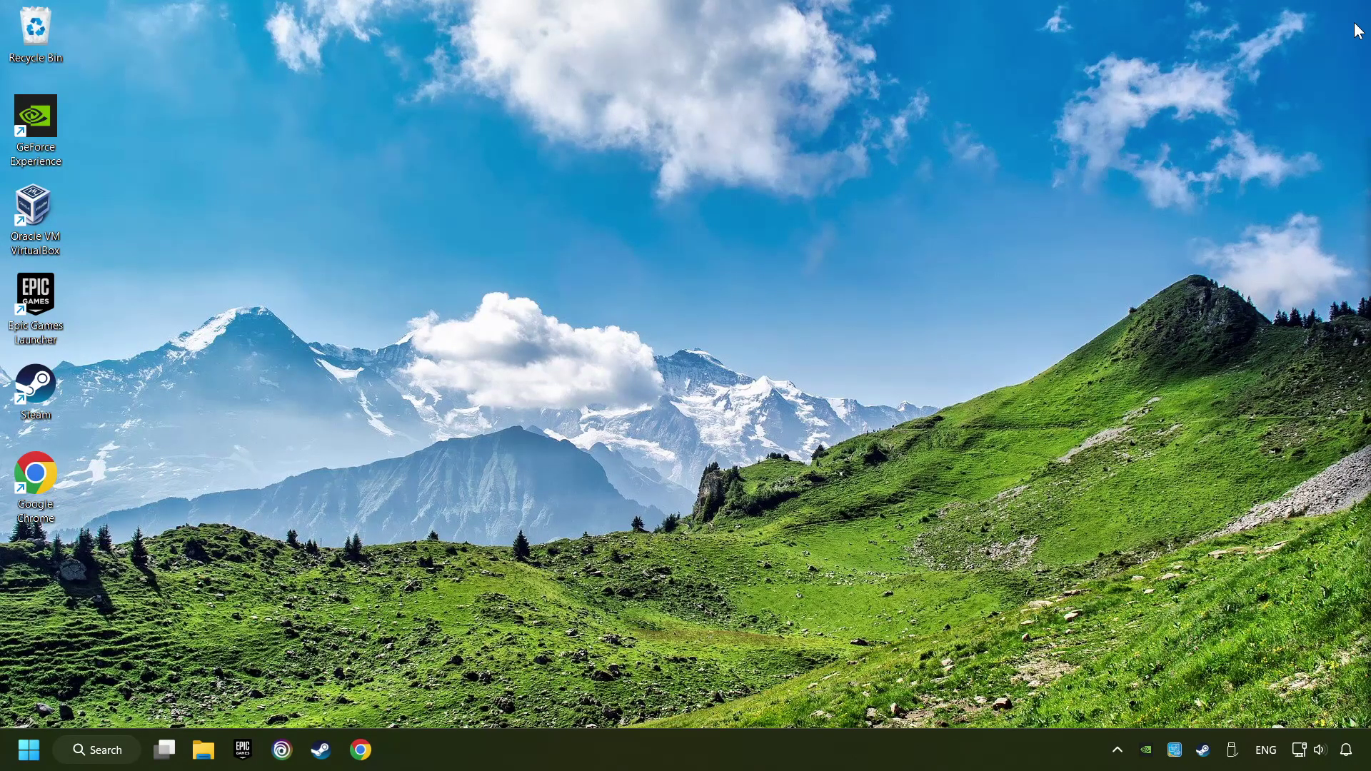
Step: Launch NVIDIA Control Panel from the desktop's full right-click menu
{"action": "right_click", "coordinate": [645, 307]}
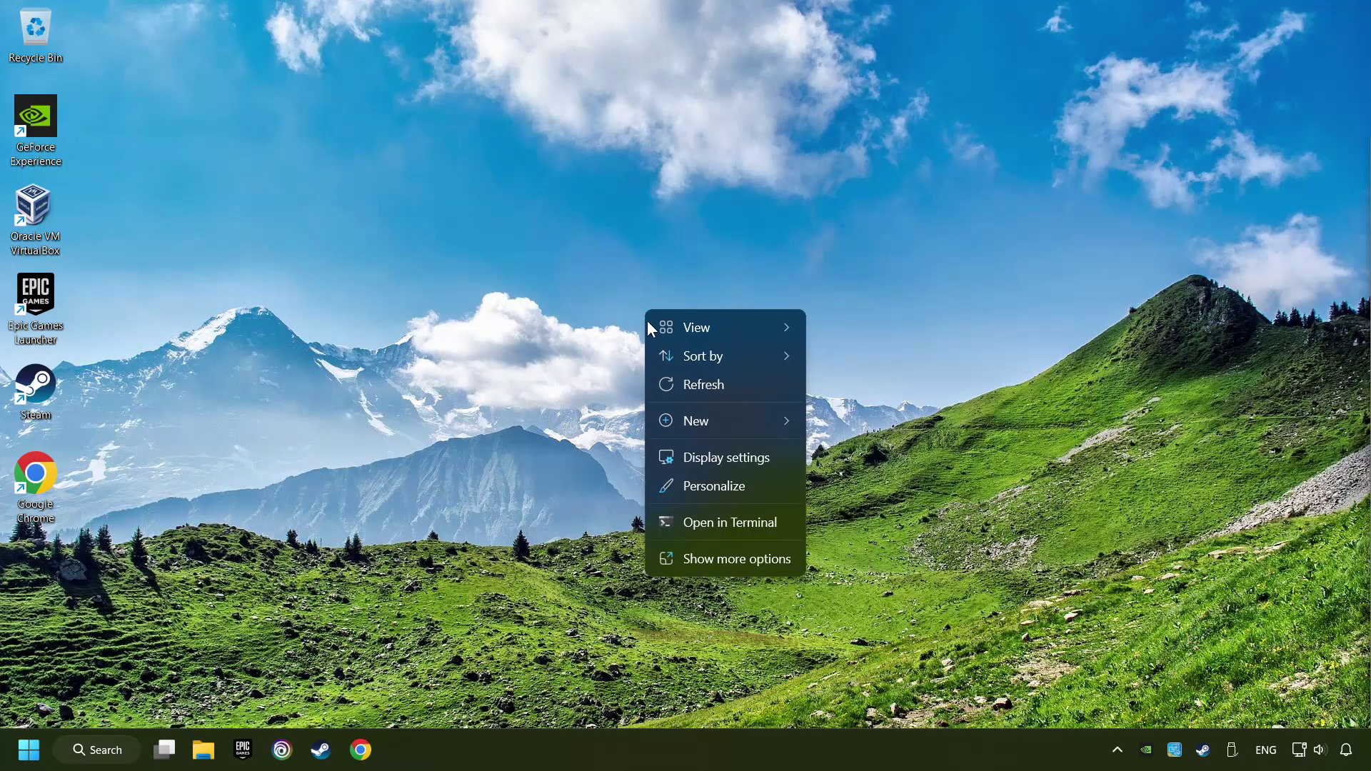
{"action": "left_click", "coordinate": [722, 562]}
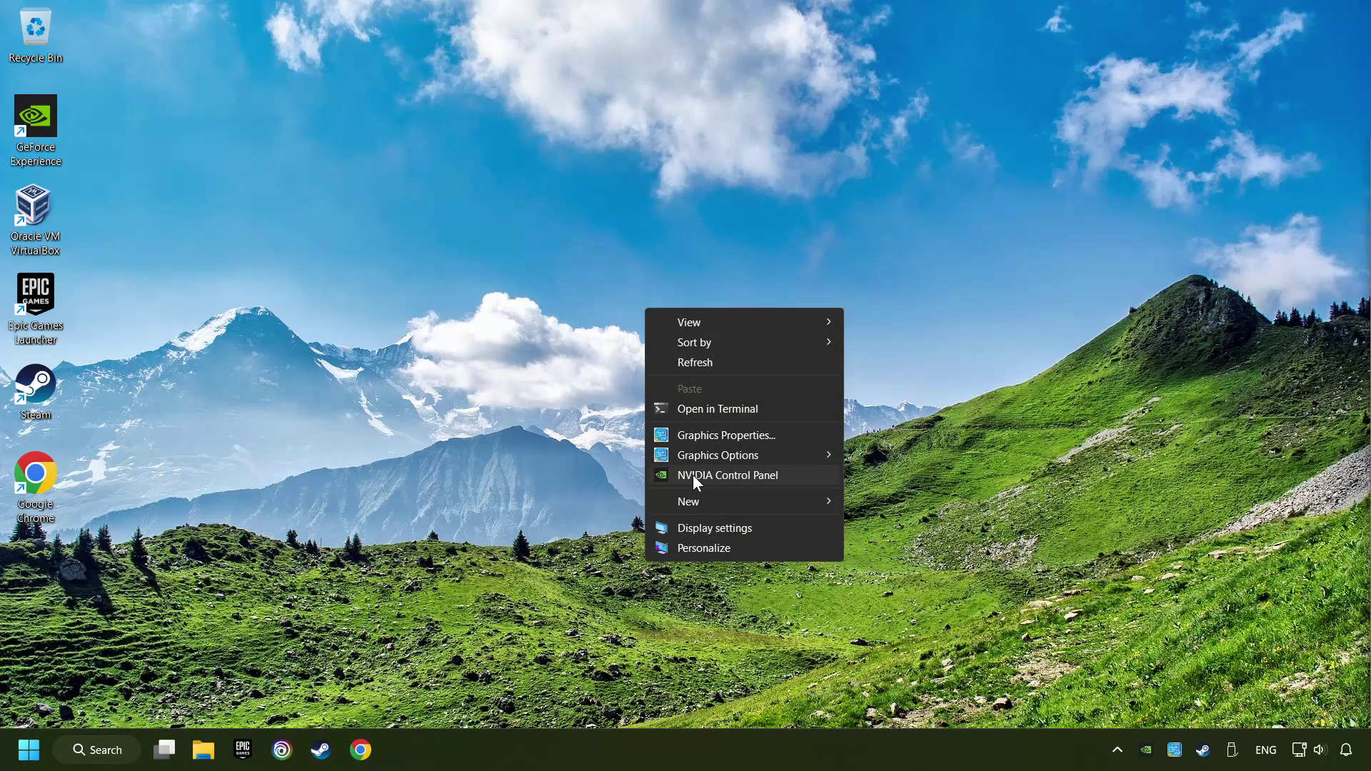
{"action": "left_click", "coordinate": [805, 484]}
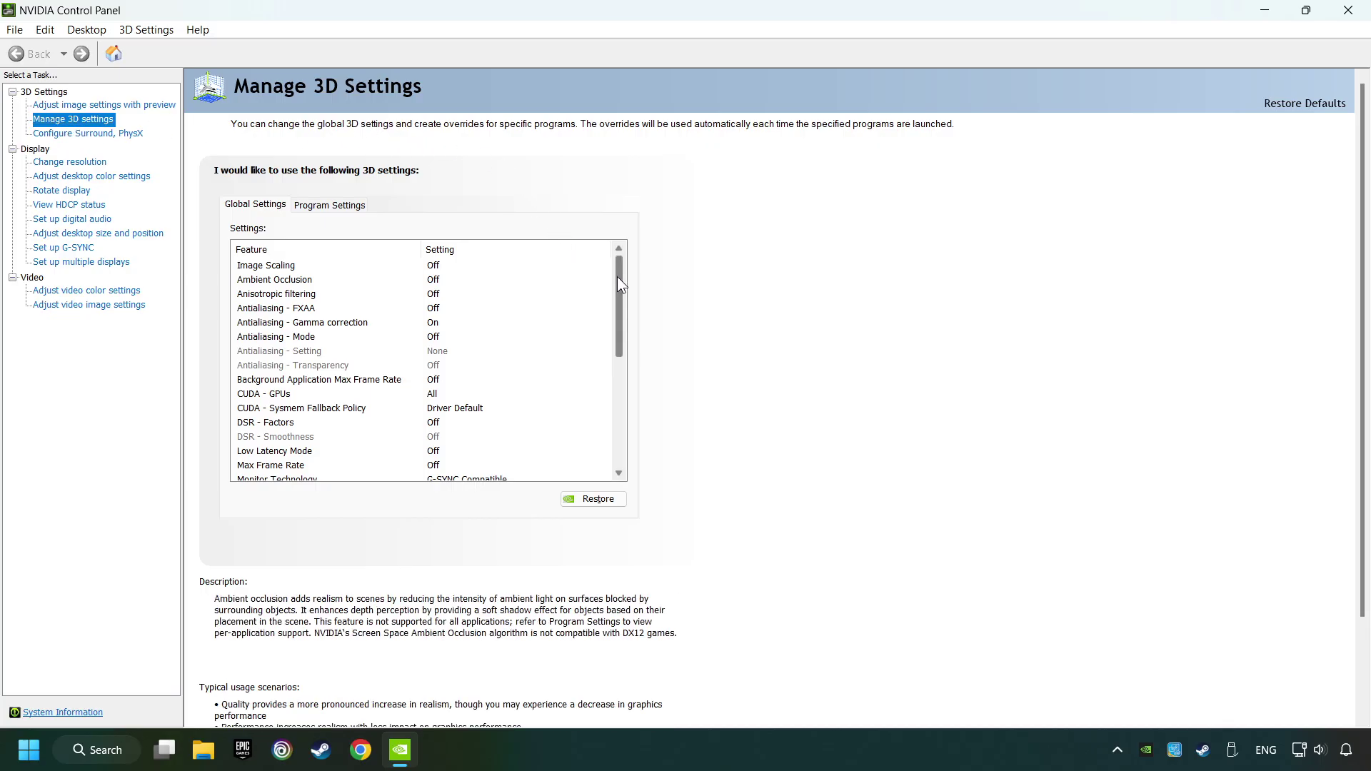
{"action": "mouse_move", "coordinate": [617, 276]}
{"action": "left_mouse_down"}
{"action": "mouse_move", "coordinate": [617, 393]}
{"action": "mouse_move", "coordinate": [610, 296]}
{"action": "mouse_move", "coordinate": [617, 356]}
{"action": "left_mouse_up"}
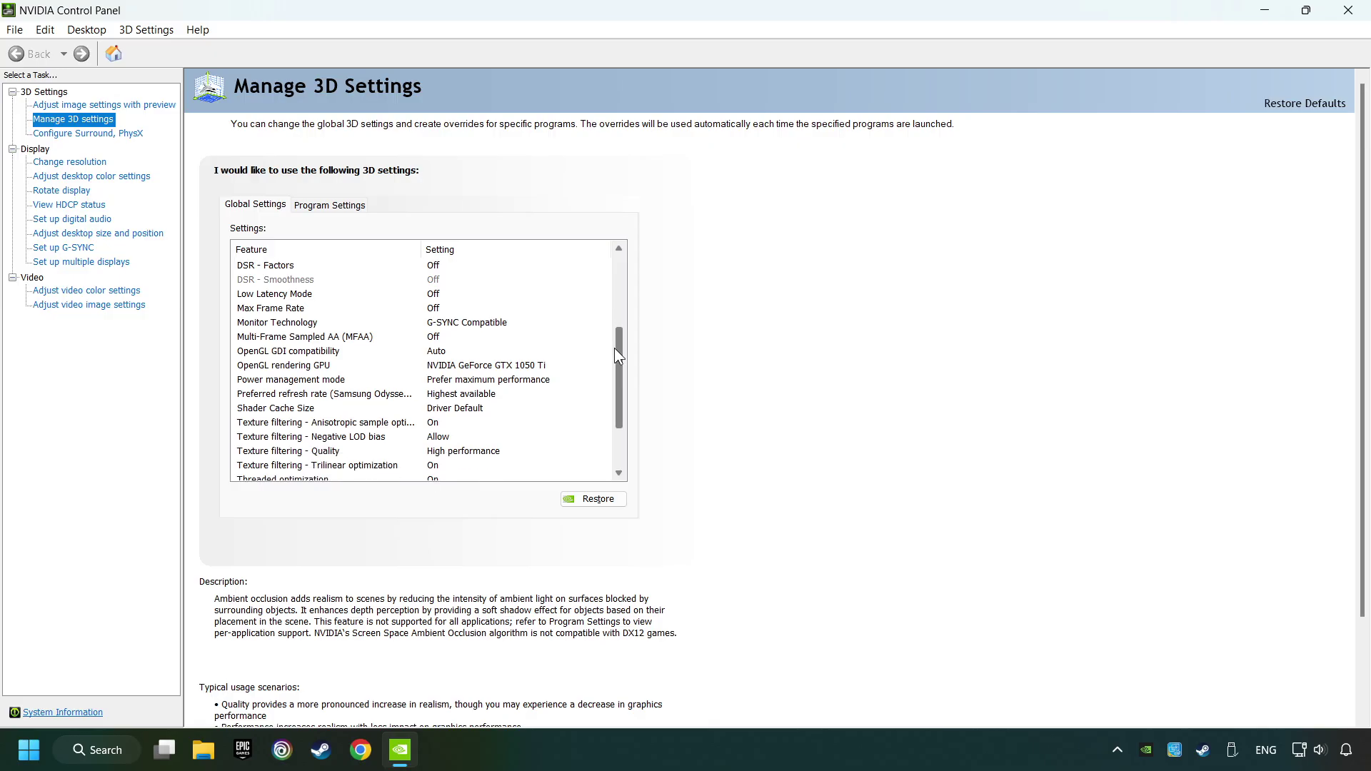
Step: Set the OpenGL rendering GPU to GTX 1050 Ti and power management to prefer maximum performance
{"action": "left_click", "coordinate": [255, 367]}
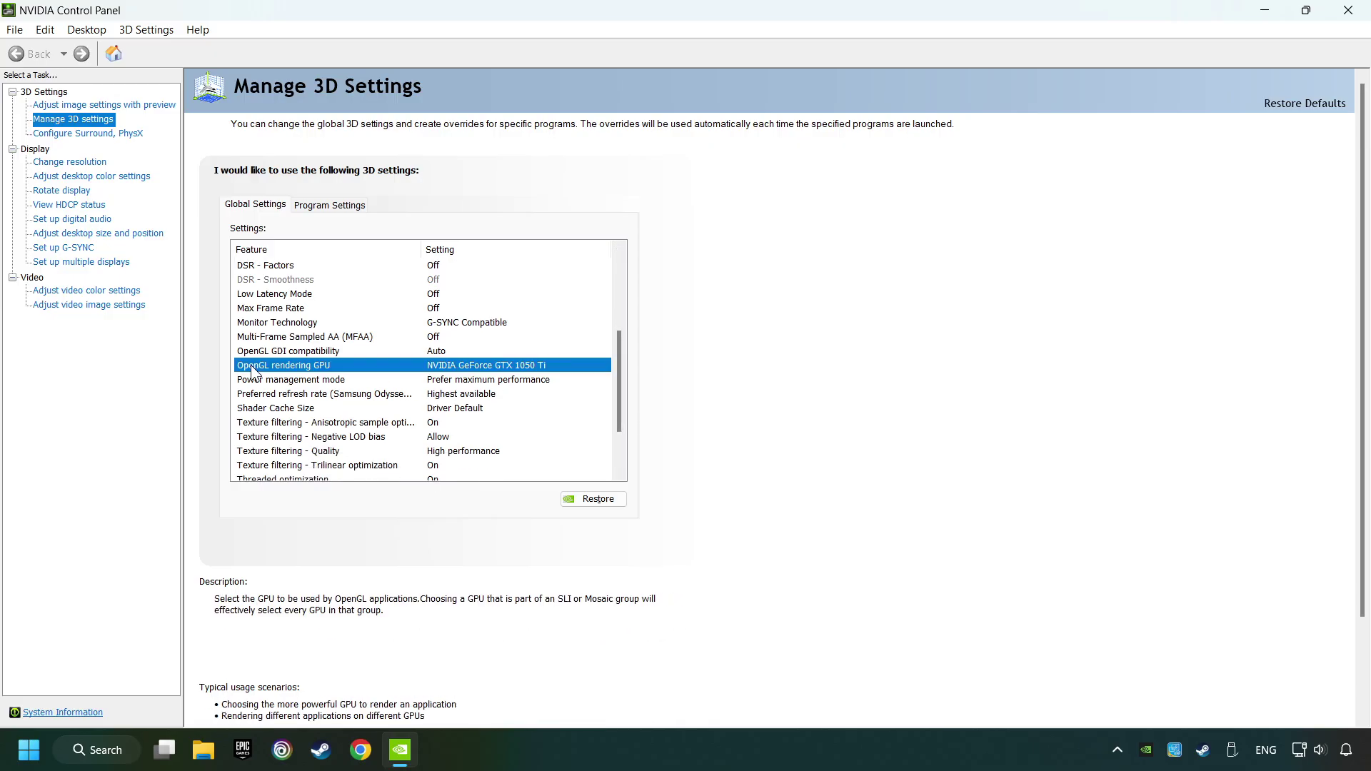
{"action": "left_click", "coordinate": [508, 368]}
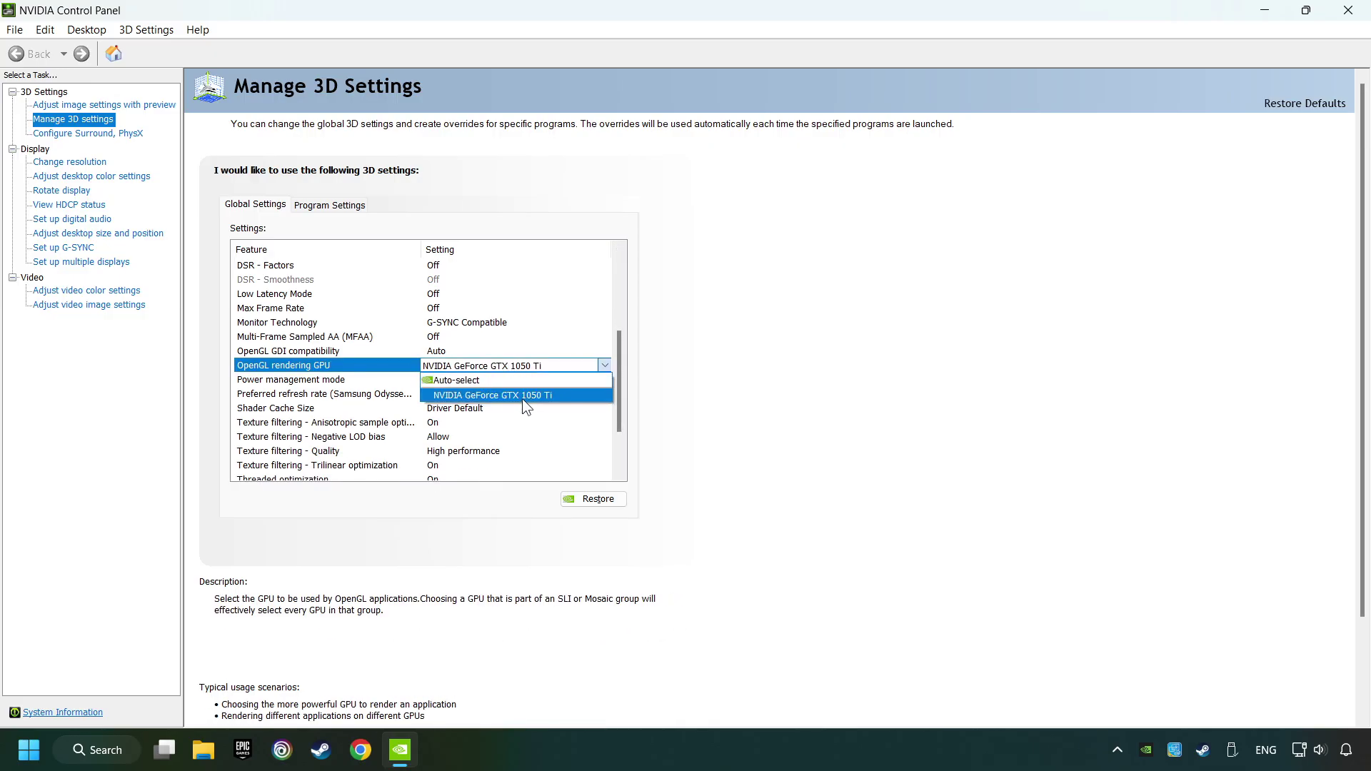
{"action": "left_click", "coordinate": [521, 395]}
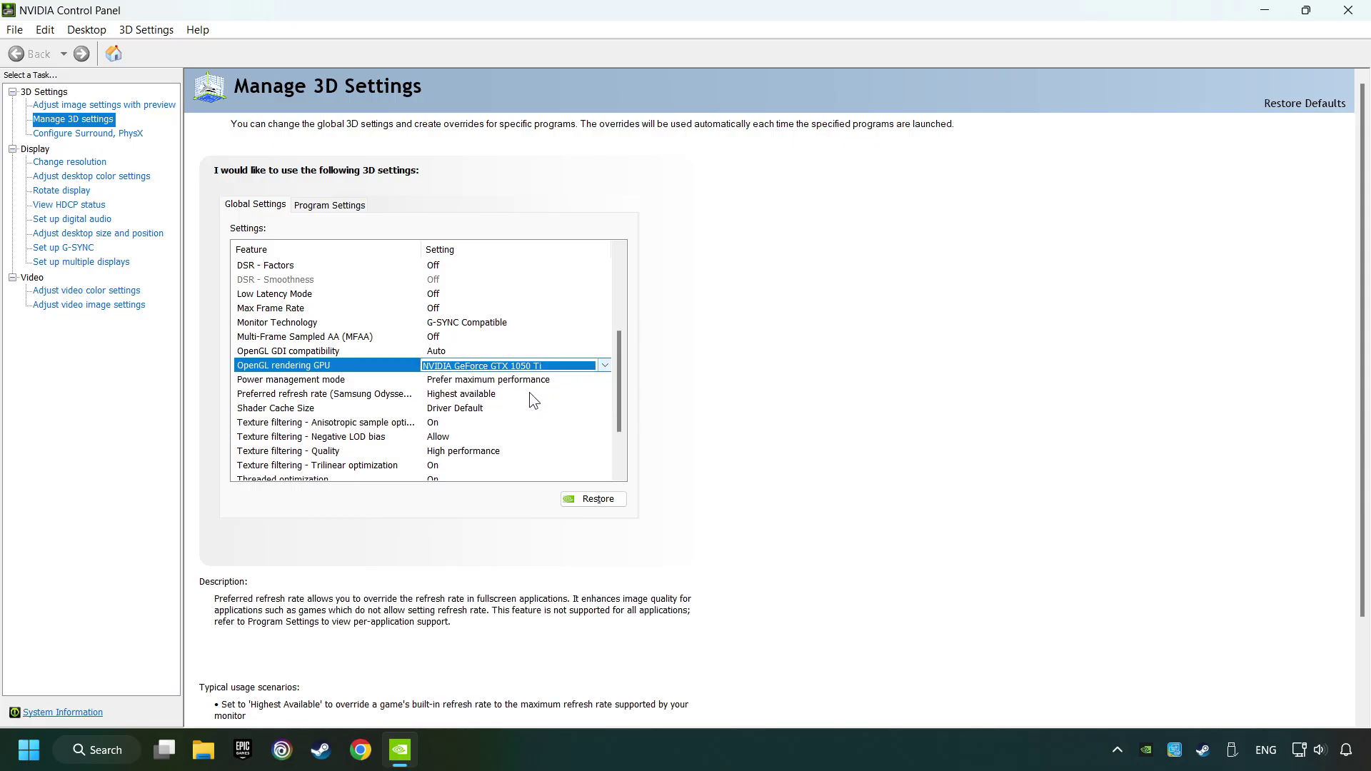
{"action": "left_click", "coordinate": [313, 384]}
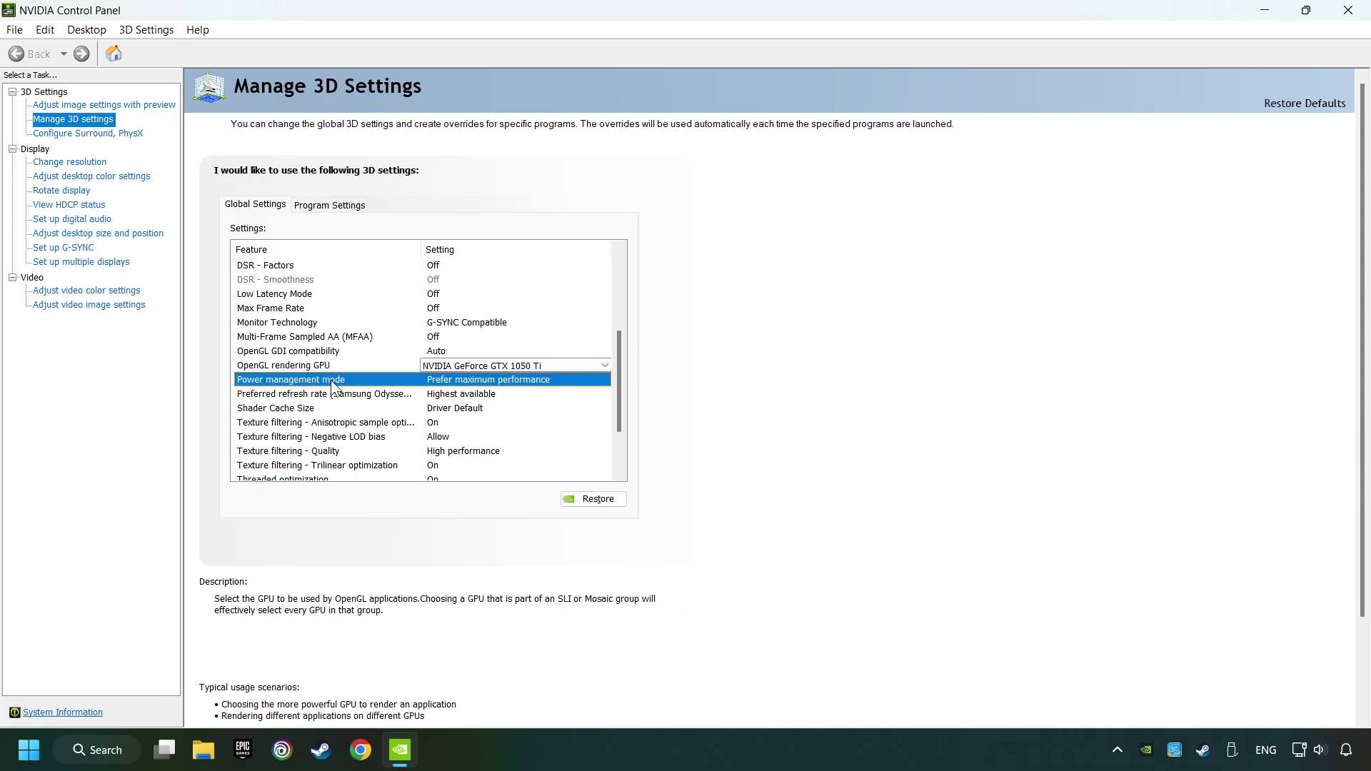
{"action": "left_click", "coordinate": [468, 382]}
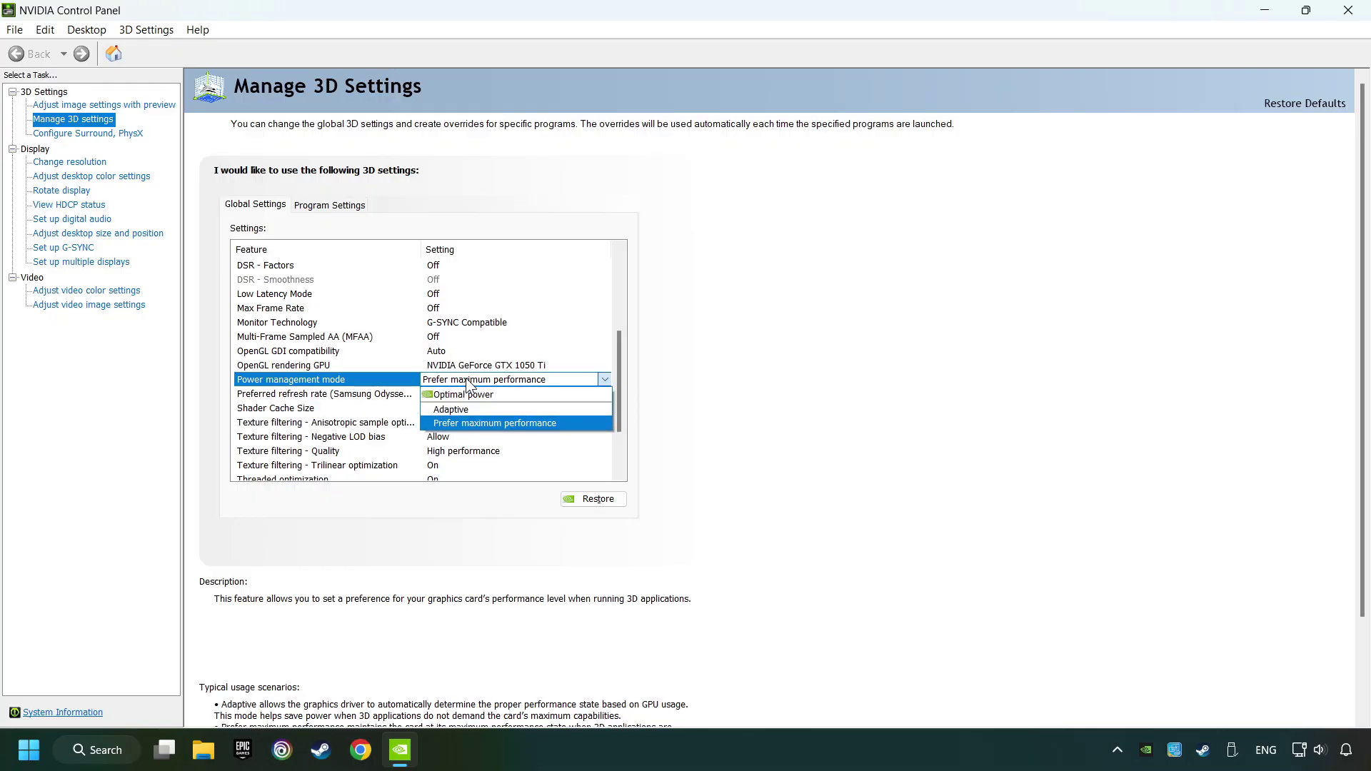
{"action": "left_click", "coordinate": [493, 422]}
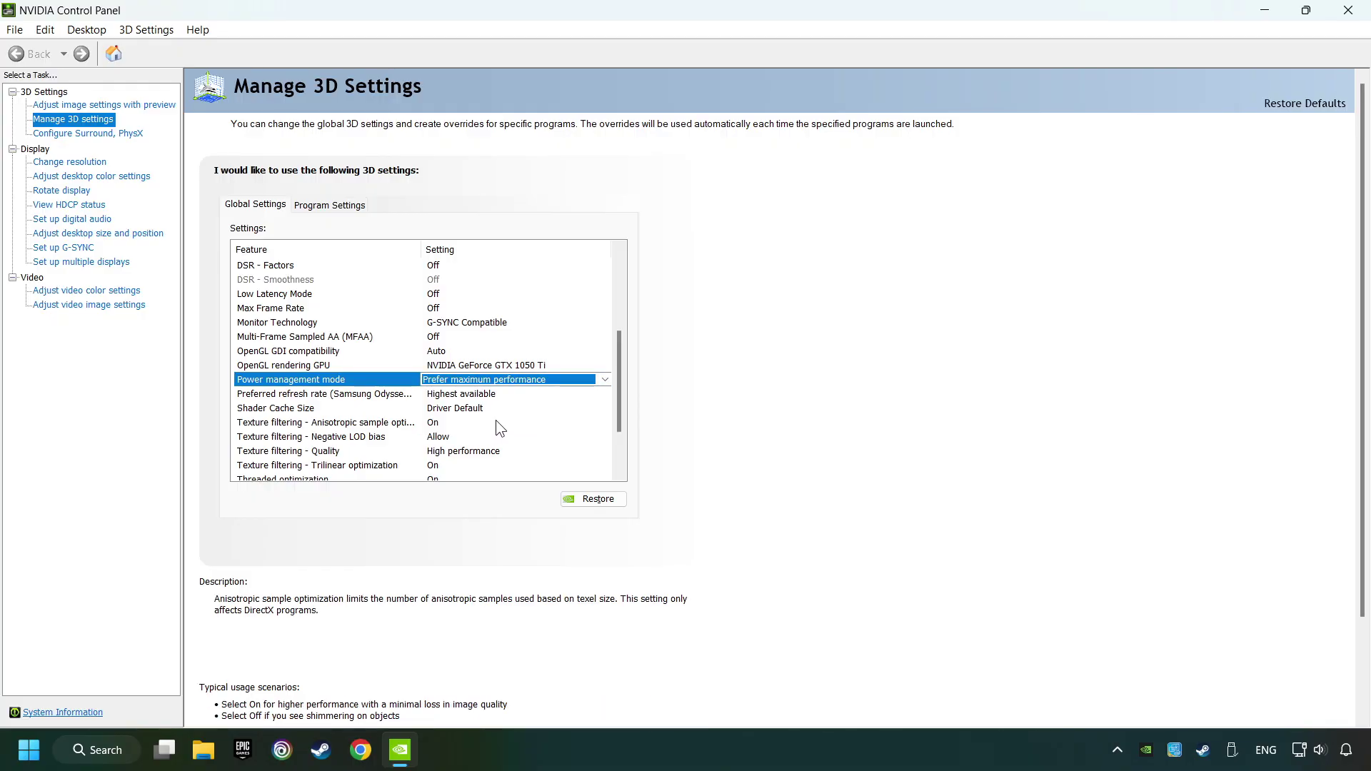
{"action": "left_click_drag", "start_coordinate": [621, 399], "coordinate": [620, 425]}
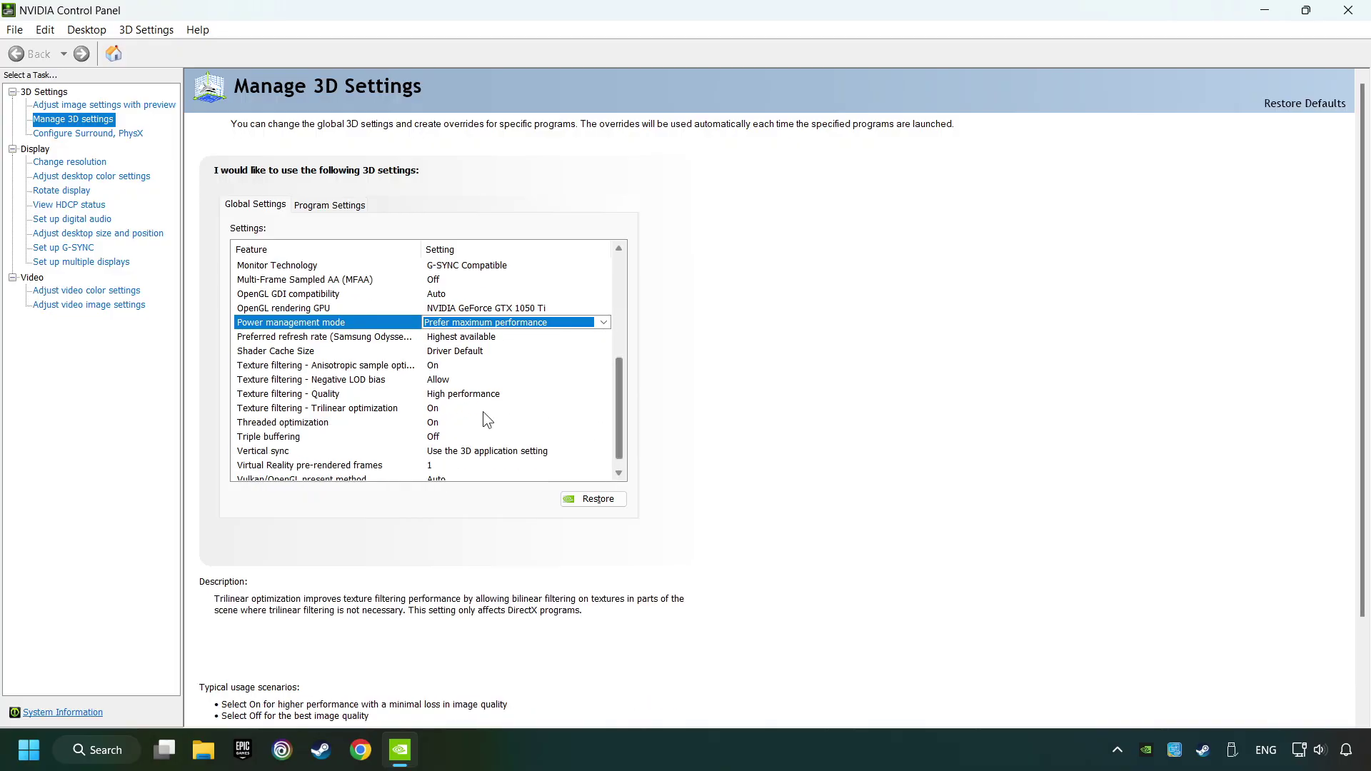
Step: Set texture filtering quality to High performance, turn vertical sync off, and apply
{"action": "left_click", "coordinate": [298, 395]}
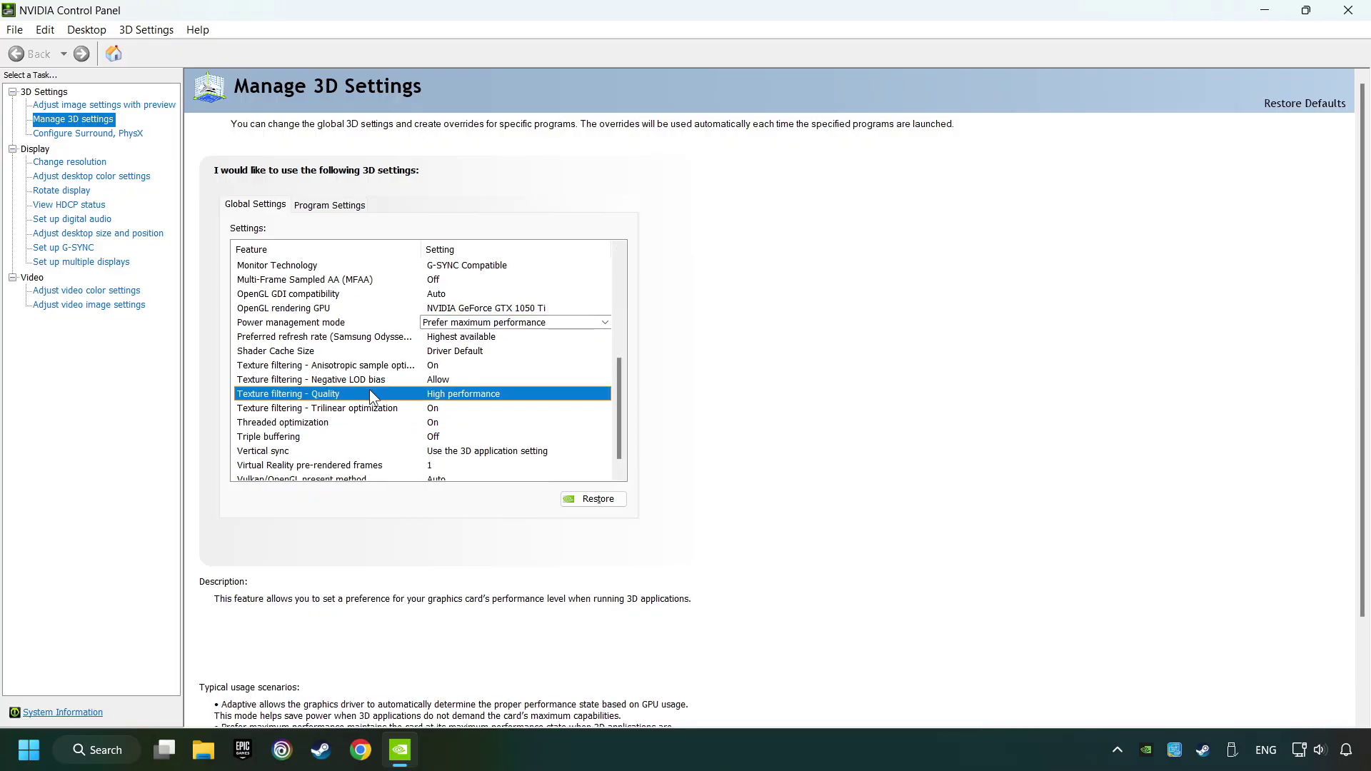
{"action": "left_click", "coordinate": [493, 394]}
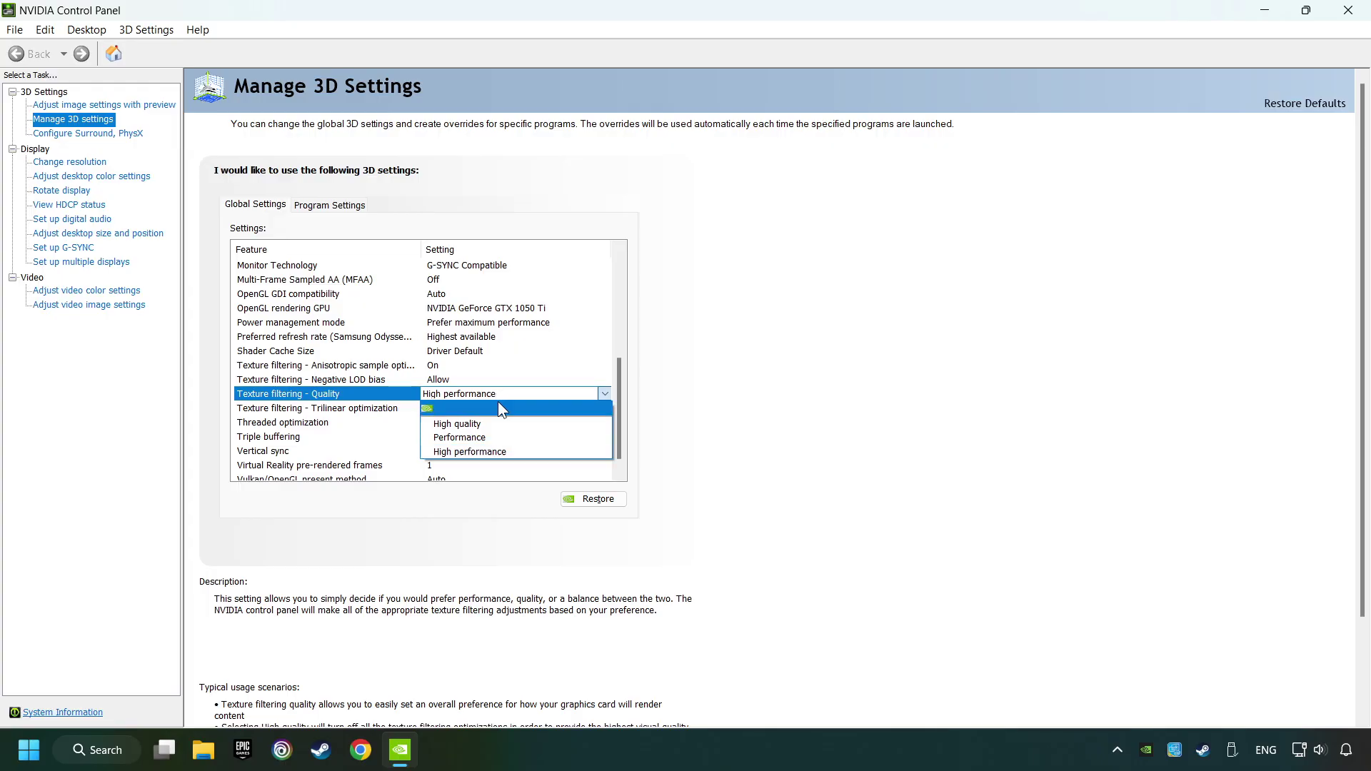
{"action": "left_click", "coordinate": [510, 452]}
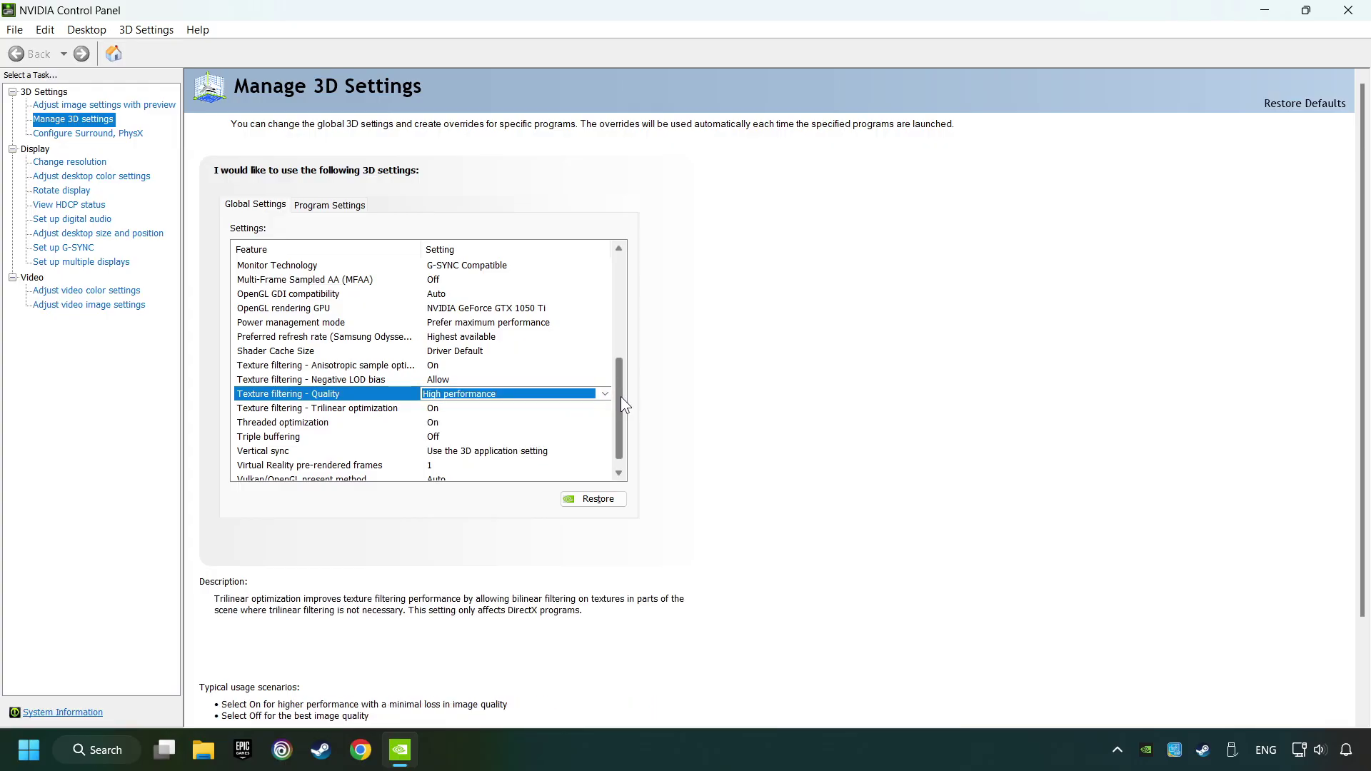
{"action": "scroll", "coordinate": [621, 398], "scroll_direction": "down", "scroll_amount": 1}
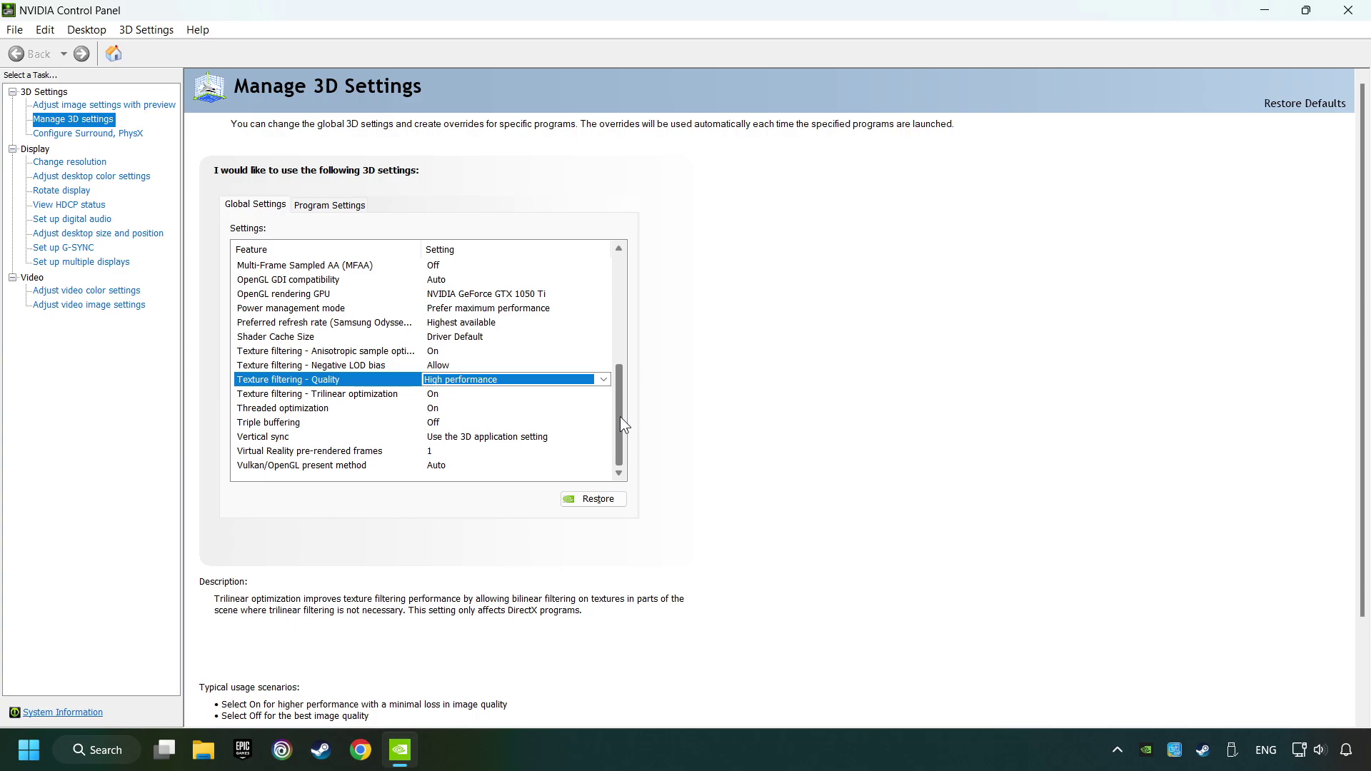
{"action": "left_click", "coordinate": [471, 438]}
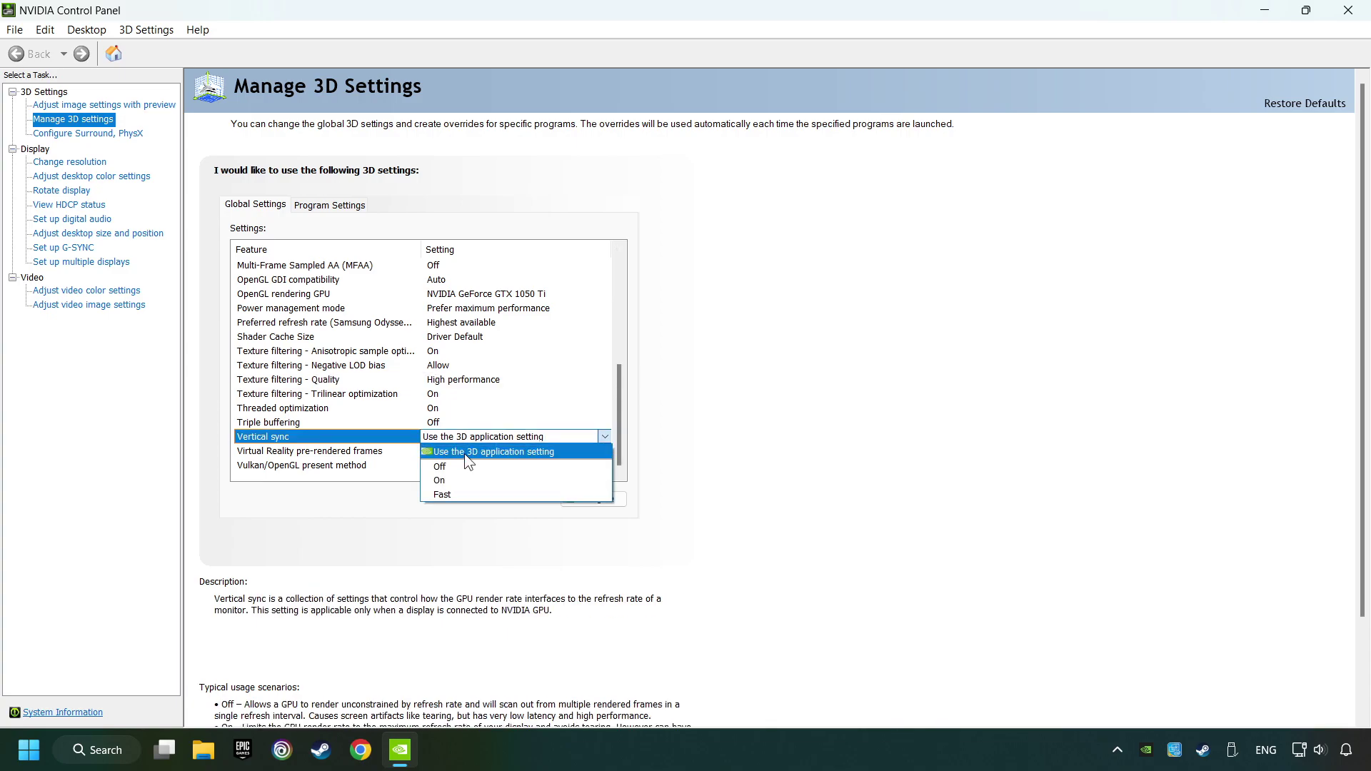
{"action": "left_click", "coordinate": [445, 468]}
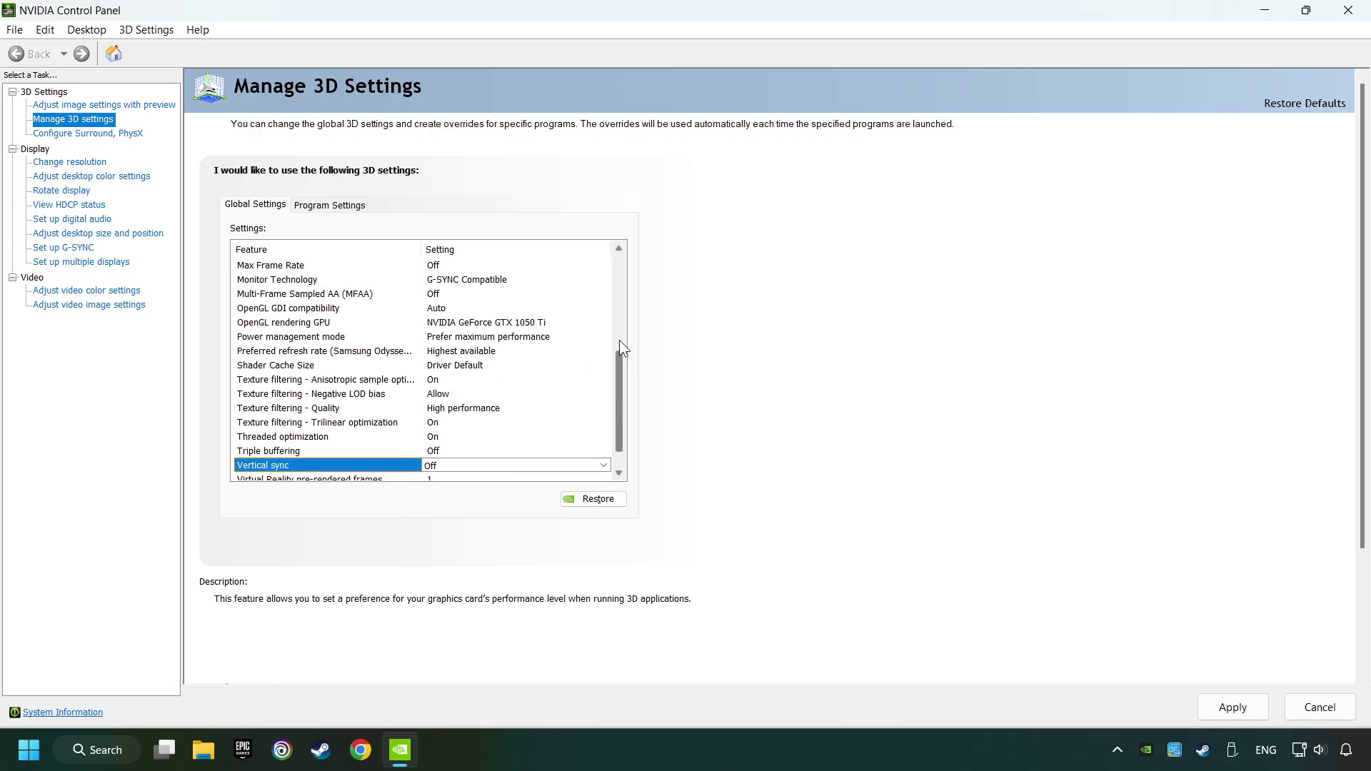
{"action": "left_click_drag", "start_coordinate": [623, 344], "coordinate": [623, 372]}
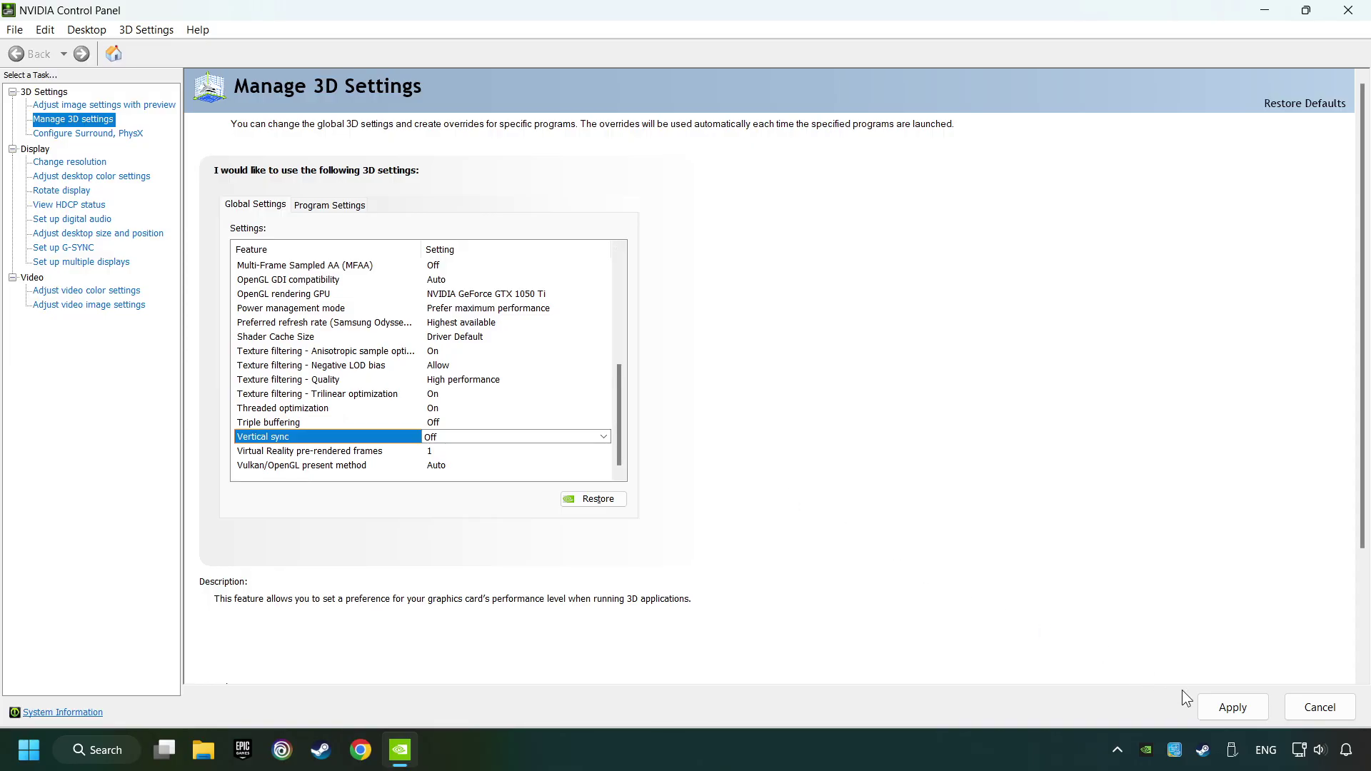
{"action": "left_click", "coordinate": [1227, 705]}
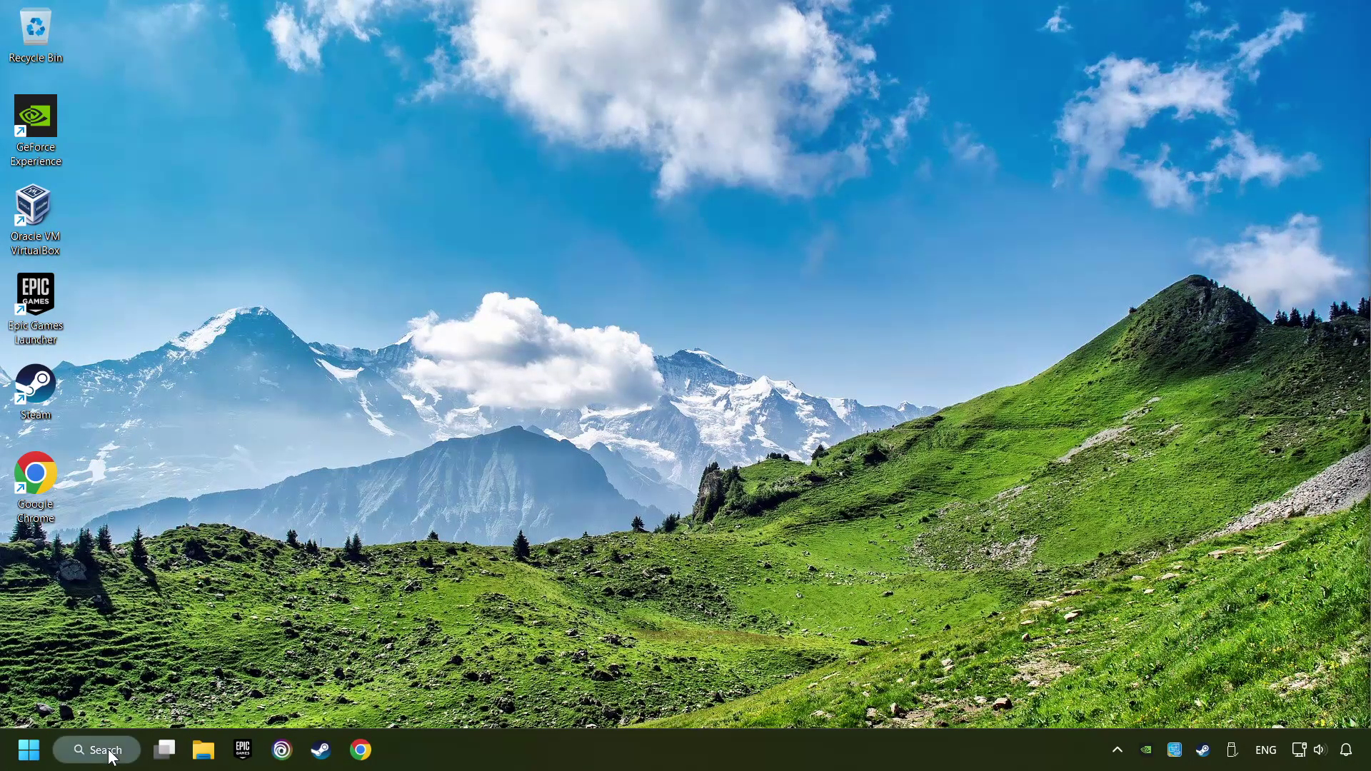
Step: Search for msc and launch System Configuration
{"action": "left_click", "coordinate": [107, 751]}
{"action": "type", "text": "m"}
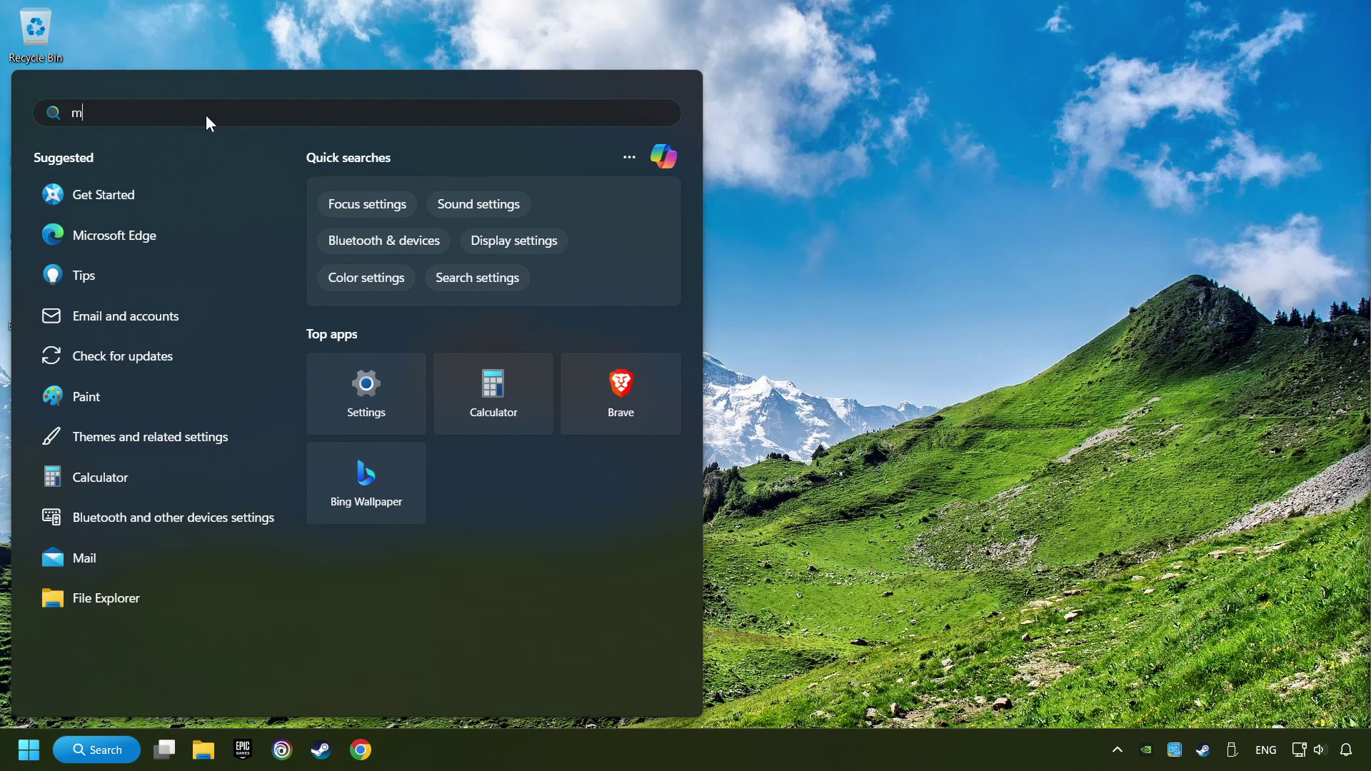
{"action": "type", "text": "sc"}
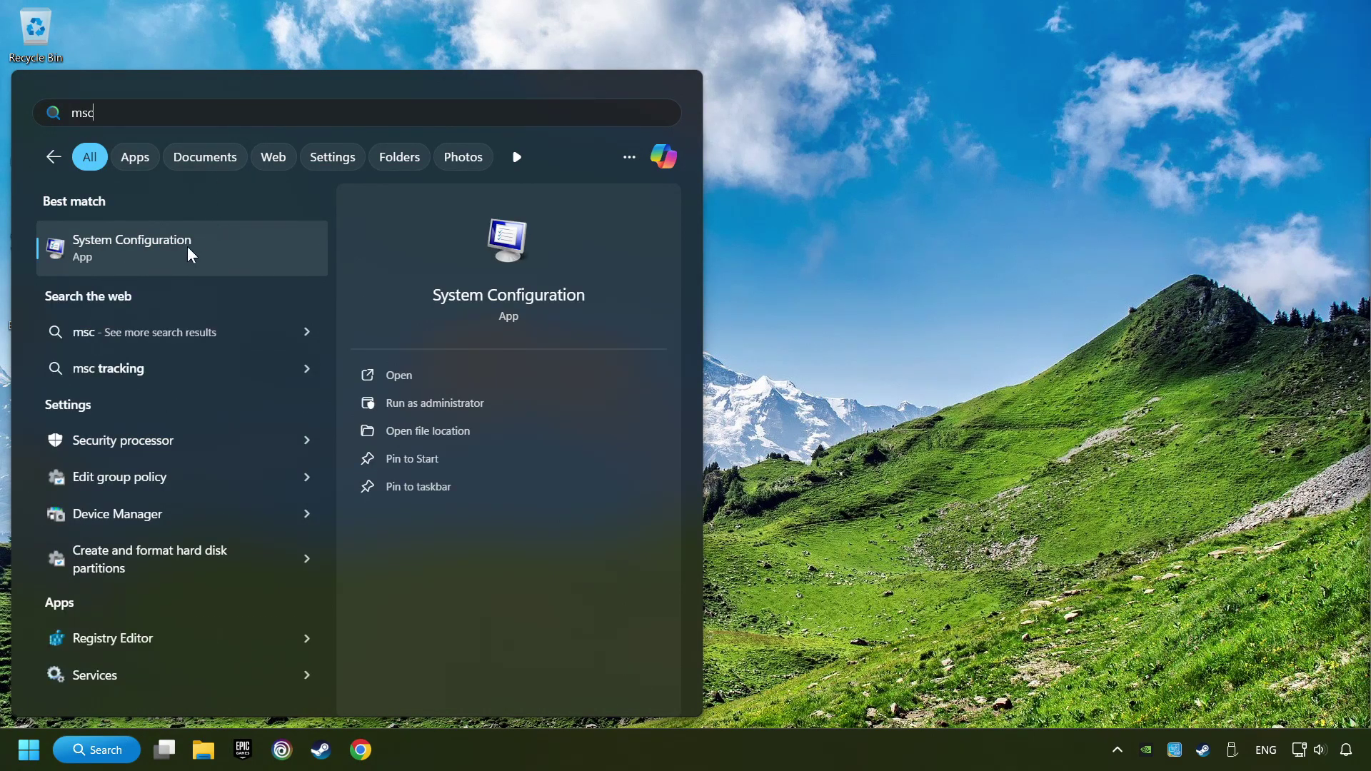
{"action": "left_click", "coordinate": [284, 244]}
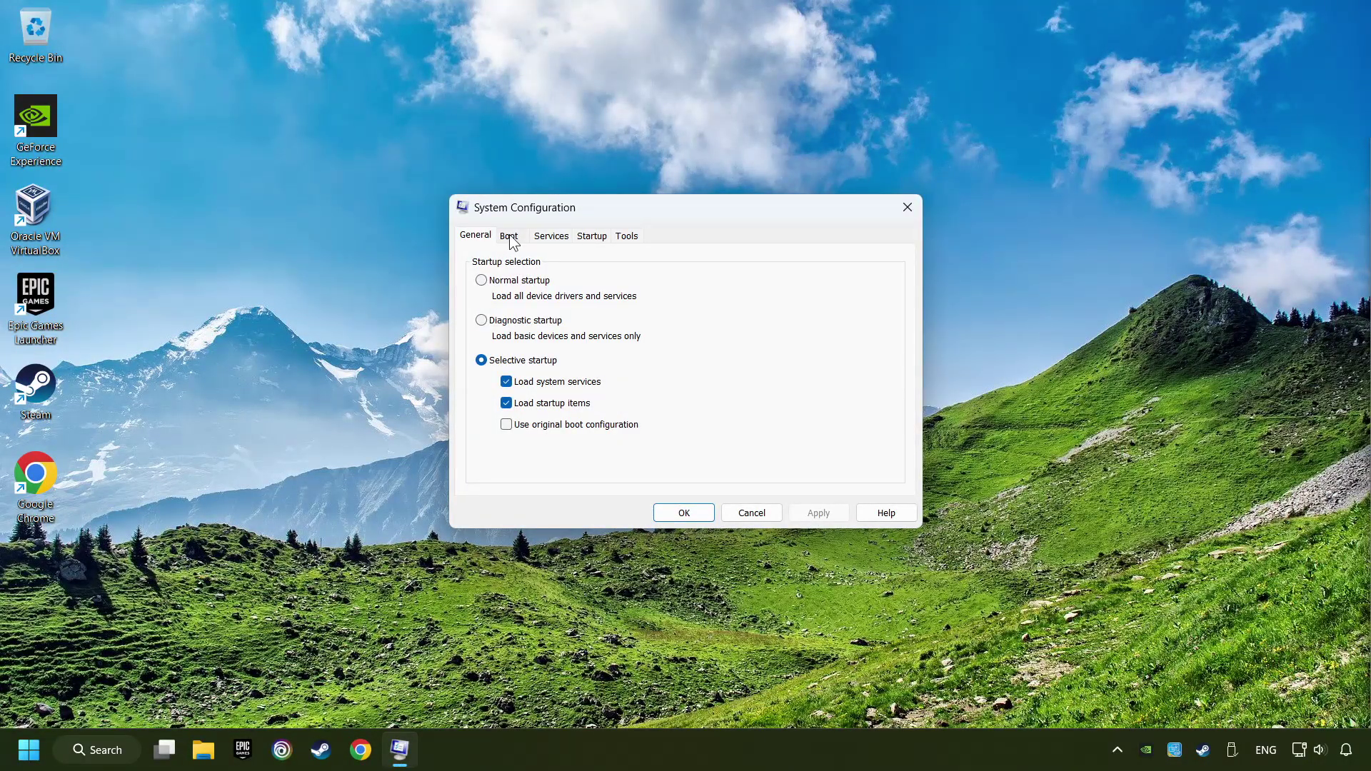
Step: Limit boot to 8 processors in Advanced boot options, apply, and exit without restarting
{"action": "left_click", "coordinate": [520, 238]}
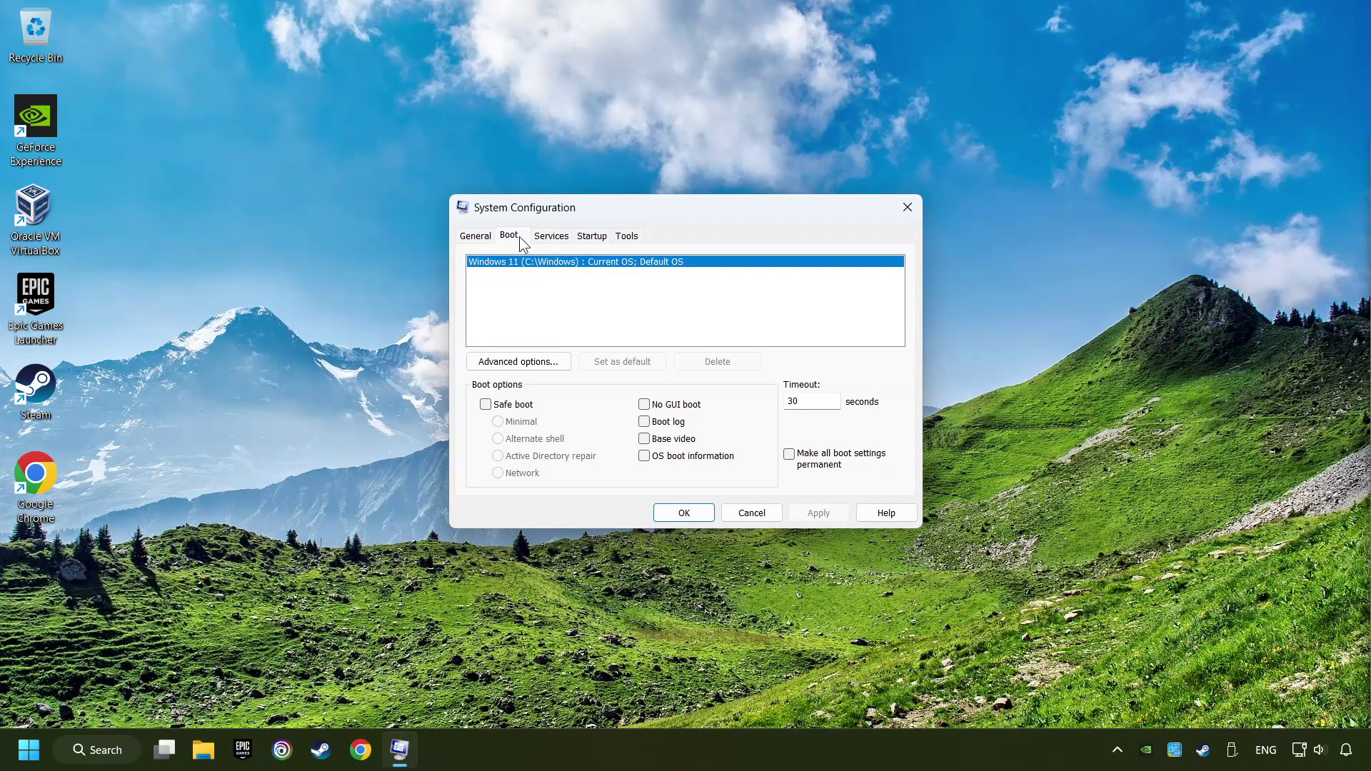
{"action": "left_click", "coordinate": [526, 364]}
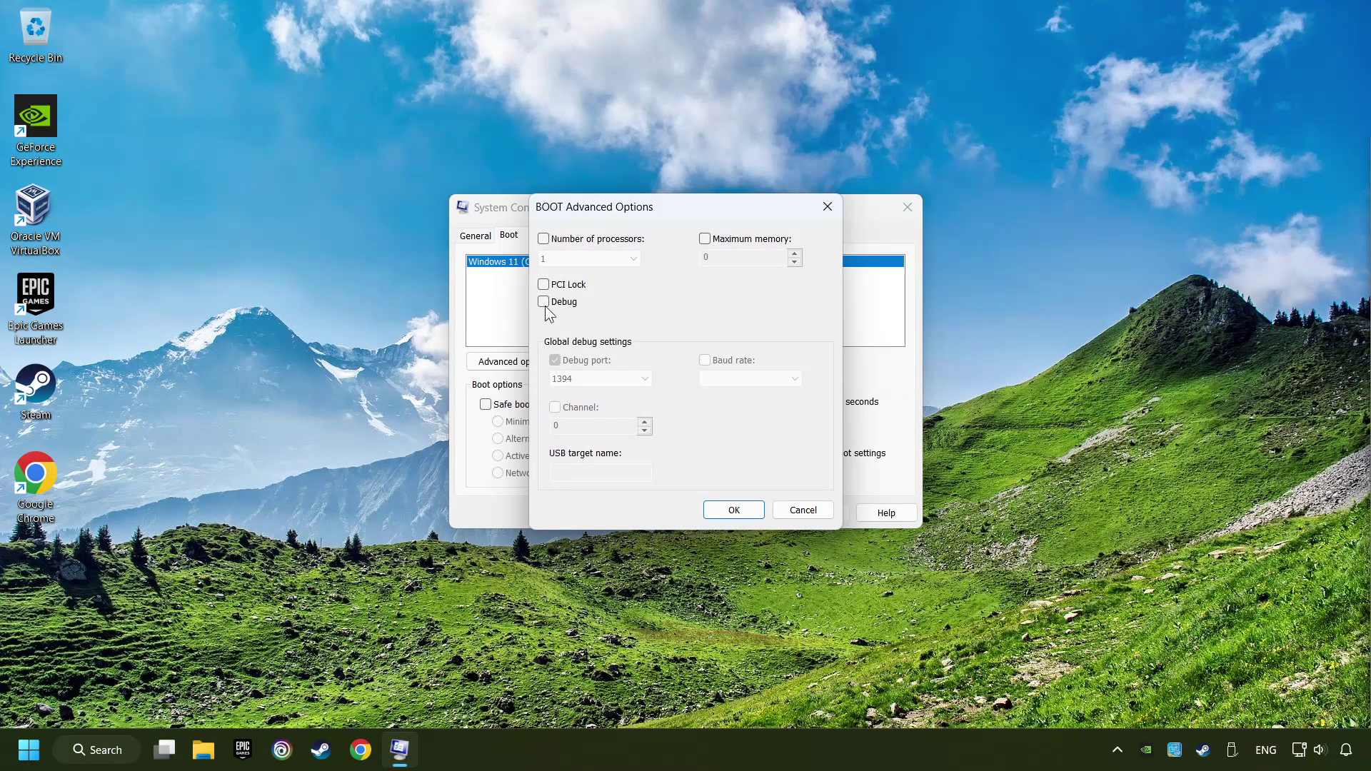
{"action": "left_click", "coordinate": [543, 237]}
{"action": "left_click", "coordinate": [584, 258]}
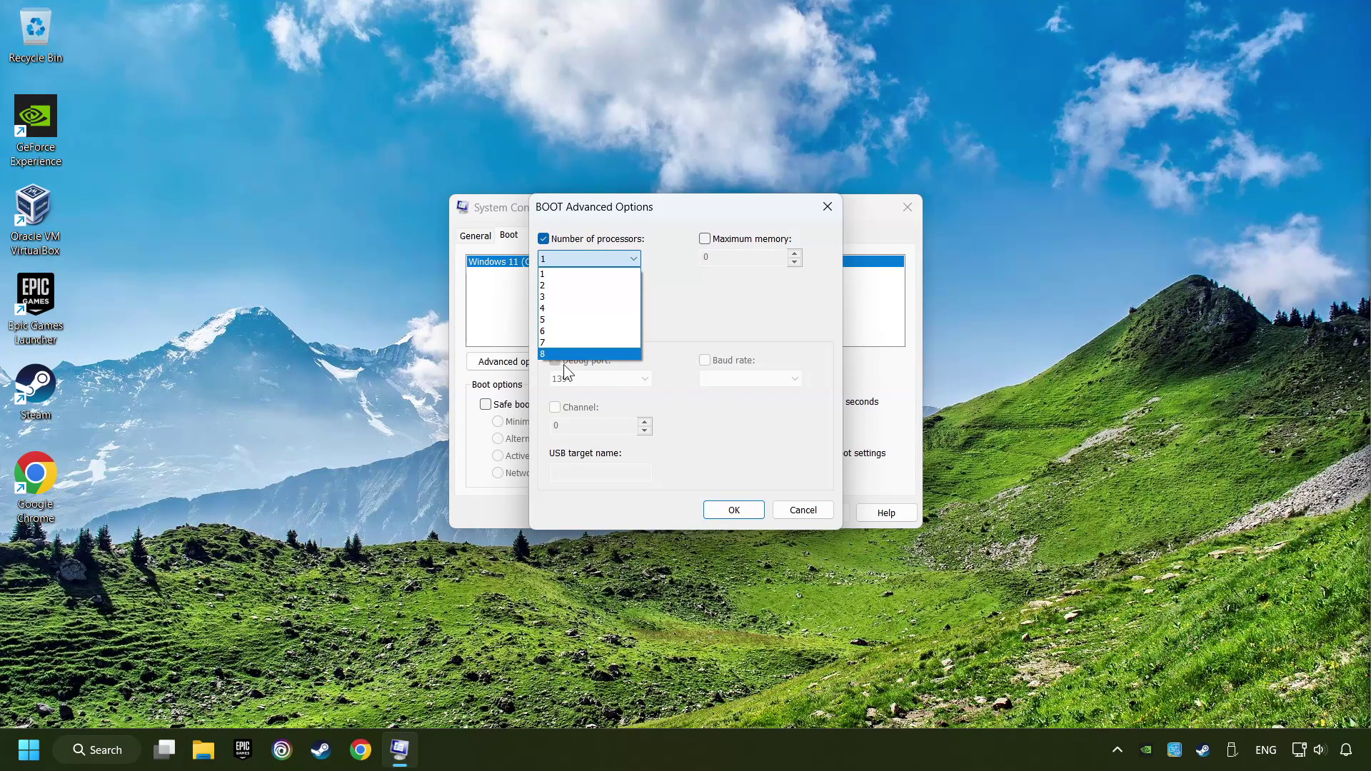
{"action": "left_click", "coordinate": [608, 355]}
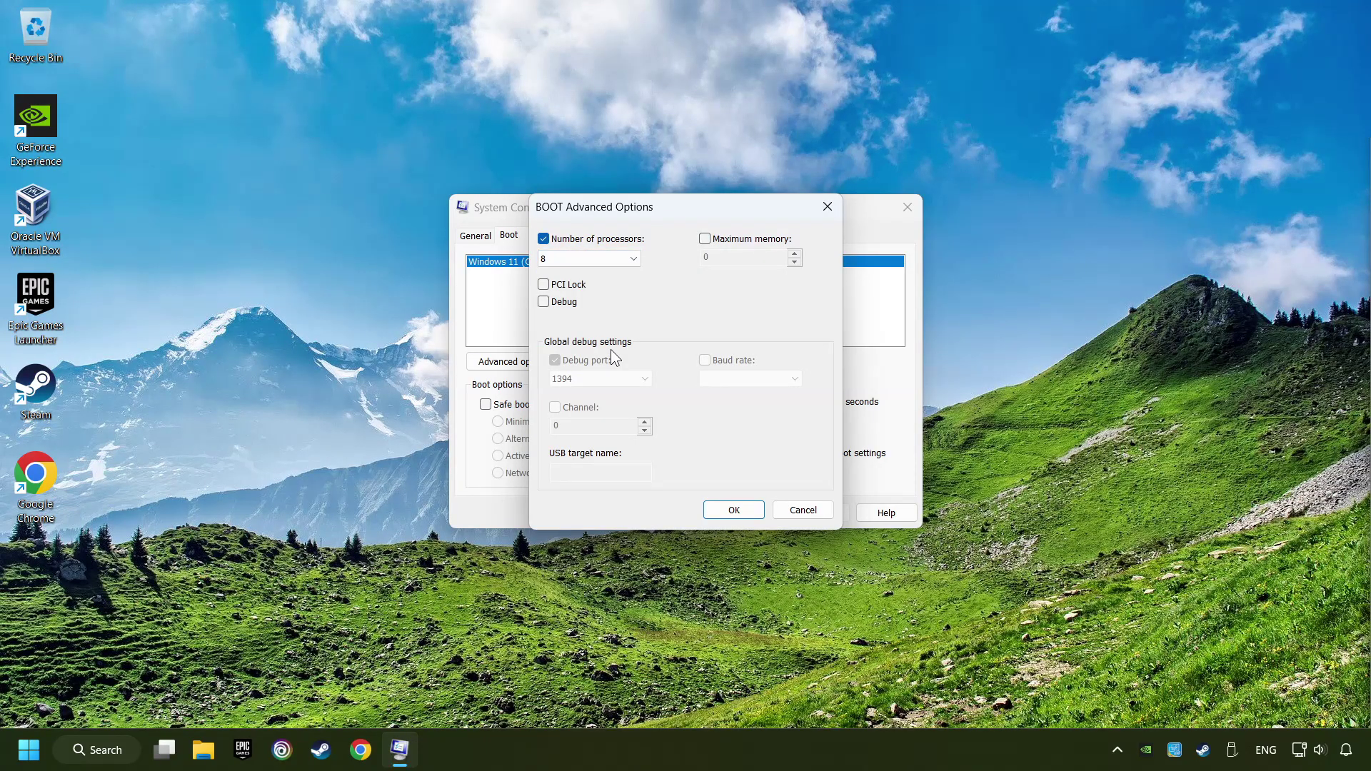
{"action": "left_click", "coordinate": [736, 511]}
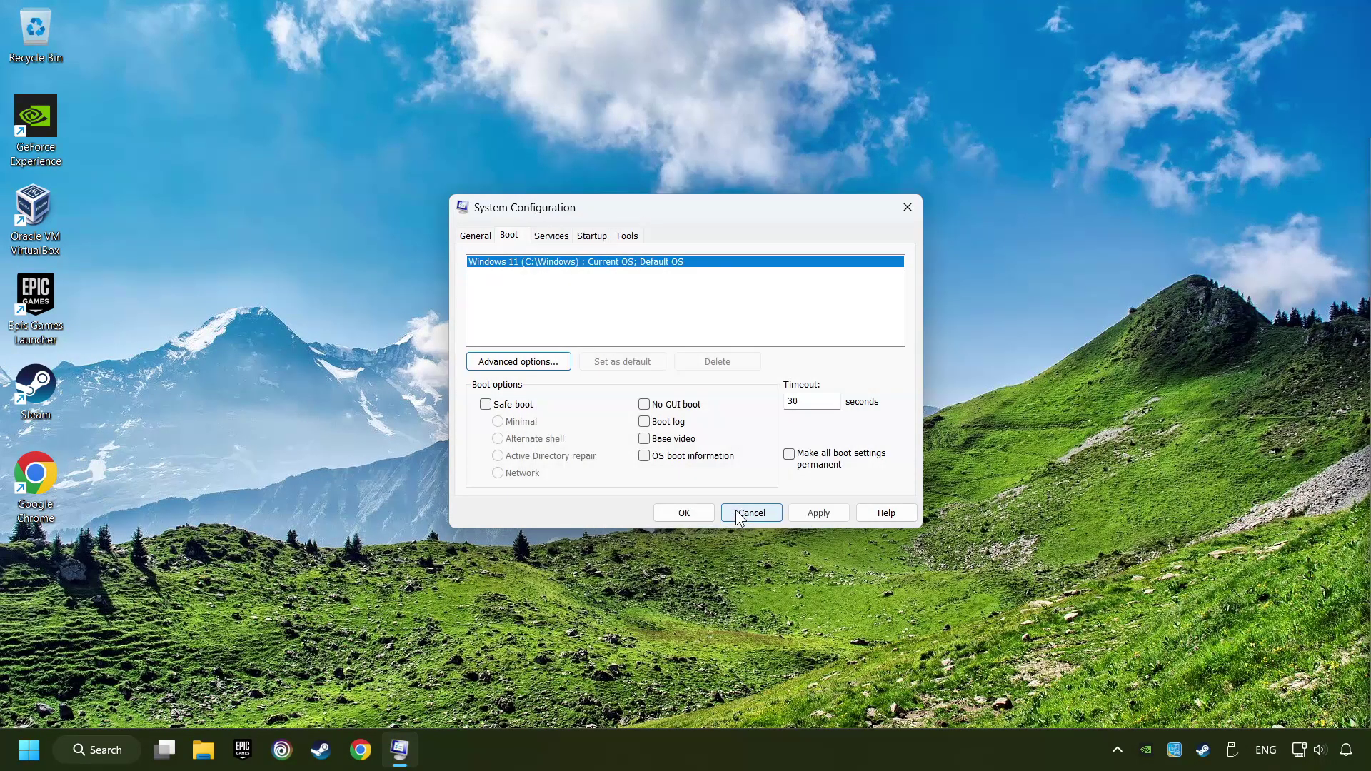
{"action": "left_click", "coordinate": [822, 516]}
{"action": "left_click", "coordinate": [685, 515]}
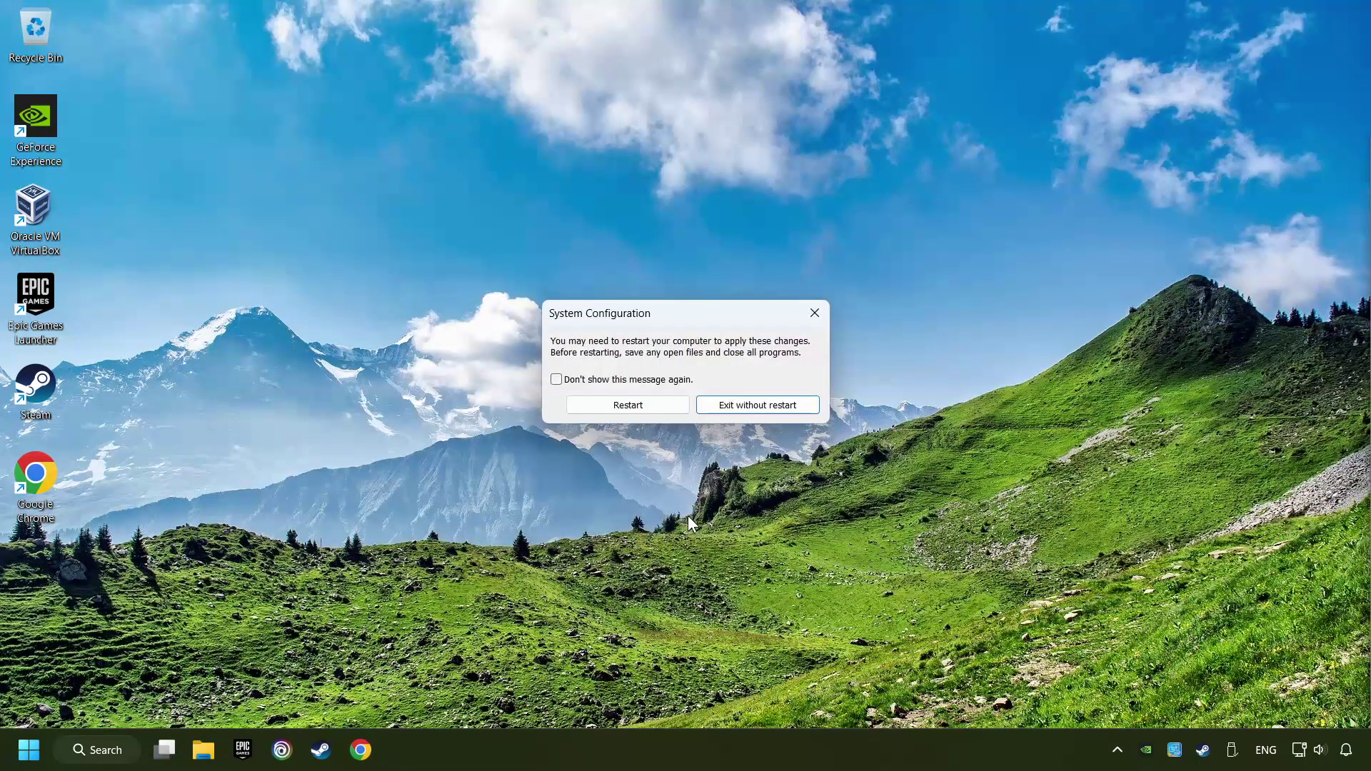
{"action": "left_click", "coordinate": [770, 409]}
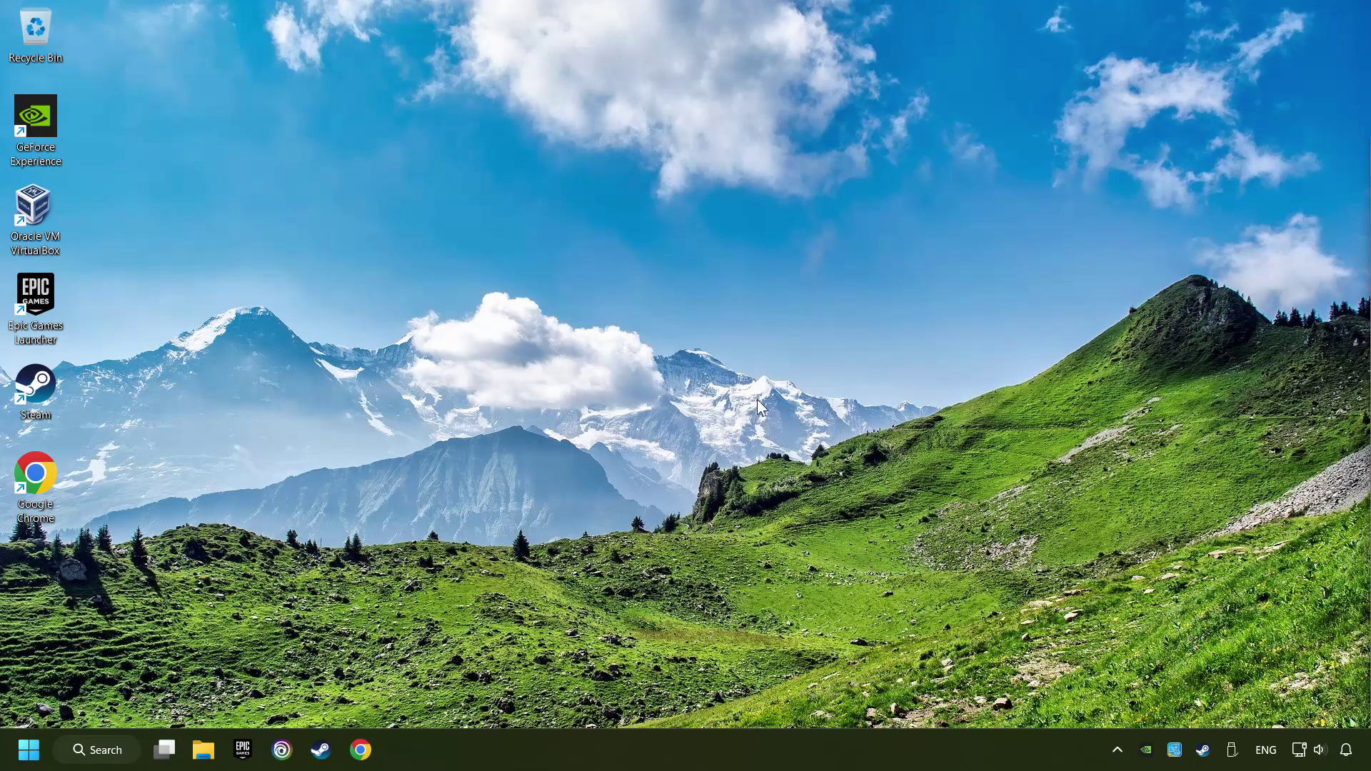
Step: Open 'Adjust the appearance and performance of Windows' from search and reposition the window
{"action": "left_click", "coordinate": [96, 750]}
{"action": "type", "text": "per"}
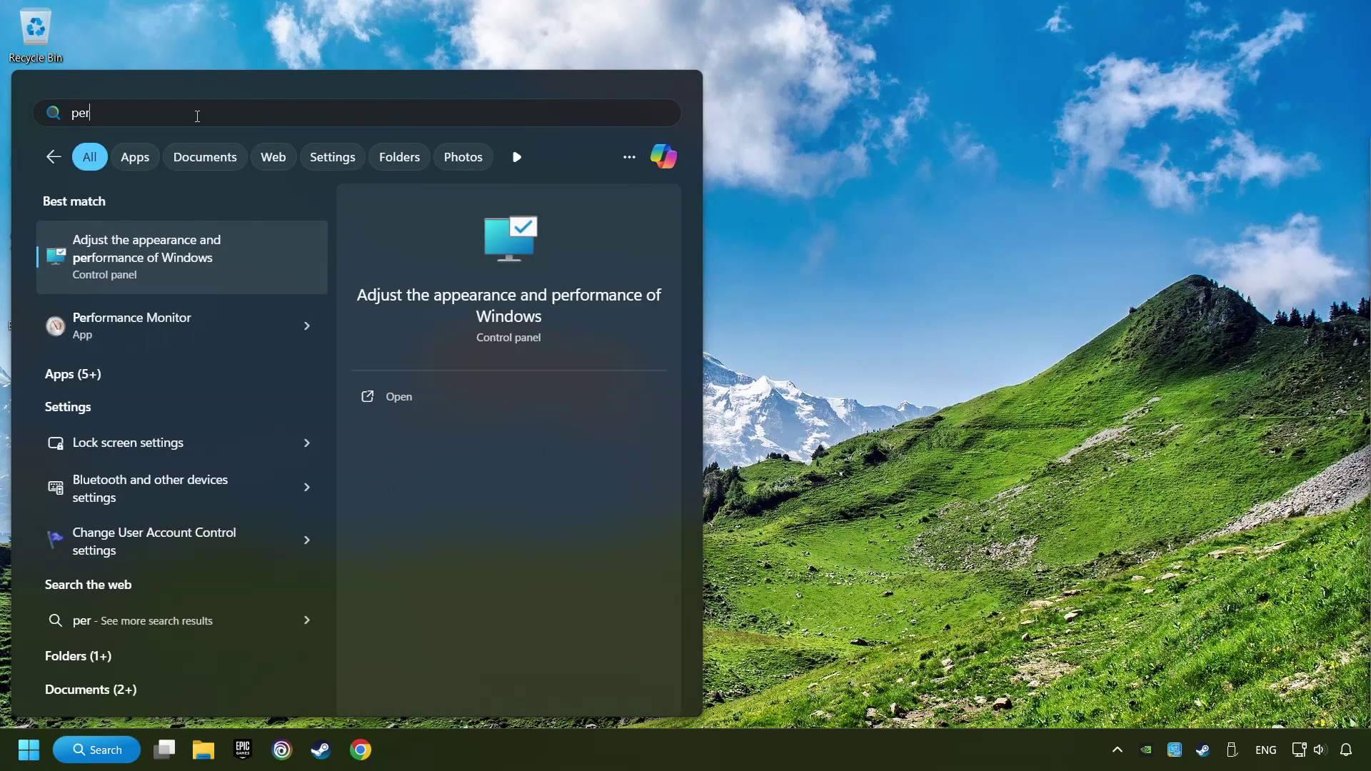
{"action": "type", "text": "formance"}
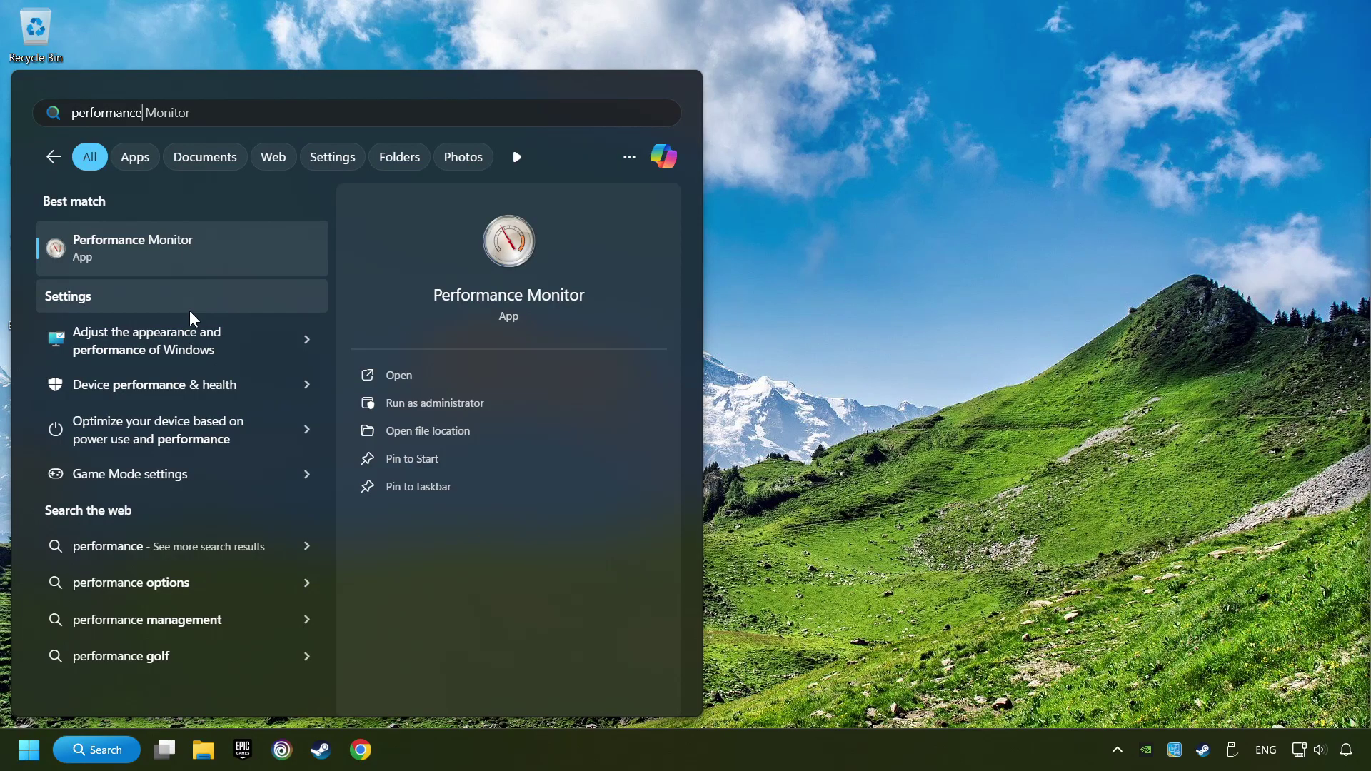
{"action": "left_click", "coordinate": [243, 339]}
{"action": "mouse_move", "coordinate": [173, 39]}
{"action": "left_mouse_down"}
{"action": "mouse_move", "coordinate": [322, 91]}
{"action": "mouse_move", "coordinate": [654, 110]}
{"action": "left_mouse_up"}
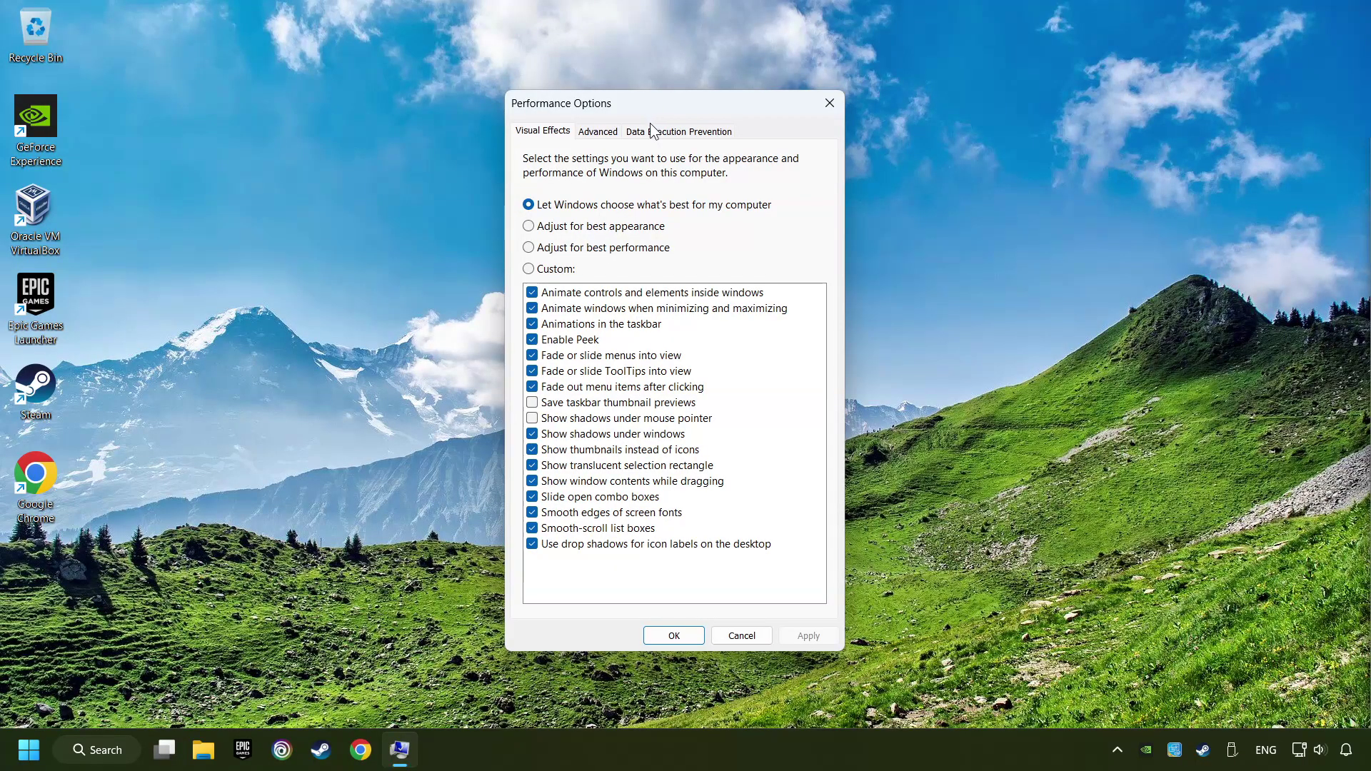
Step: Select 'Adjust for best performance', then apply and close Performance Options
{"action": "left_click", "coordinate": [528, 248]}
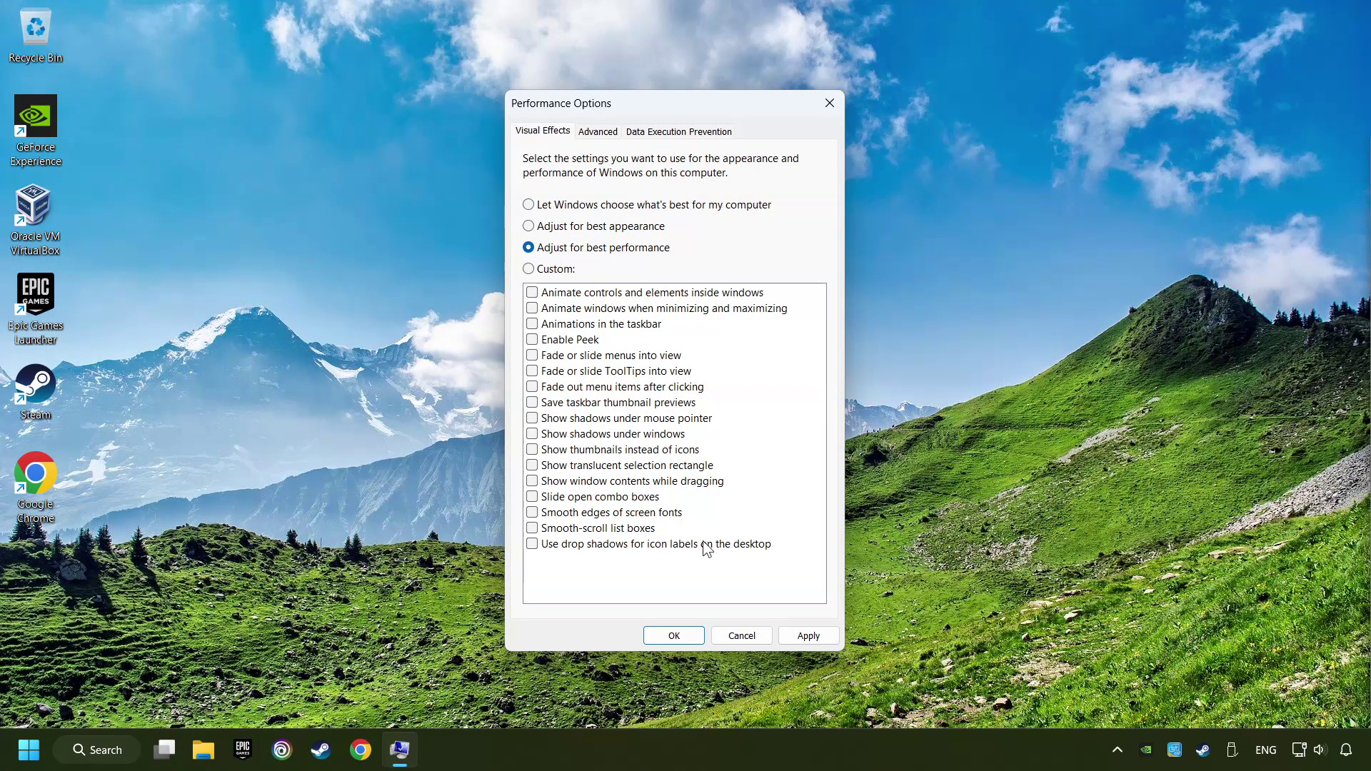
{"action": "left_click", "coordinate": [809, 637]}
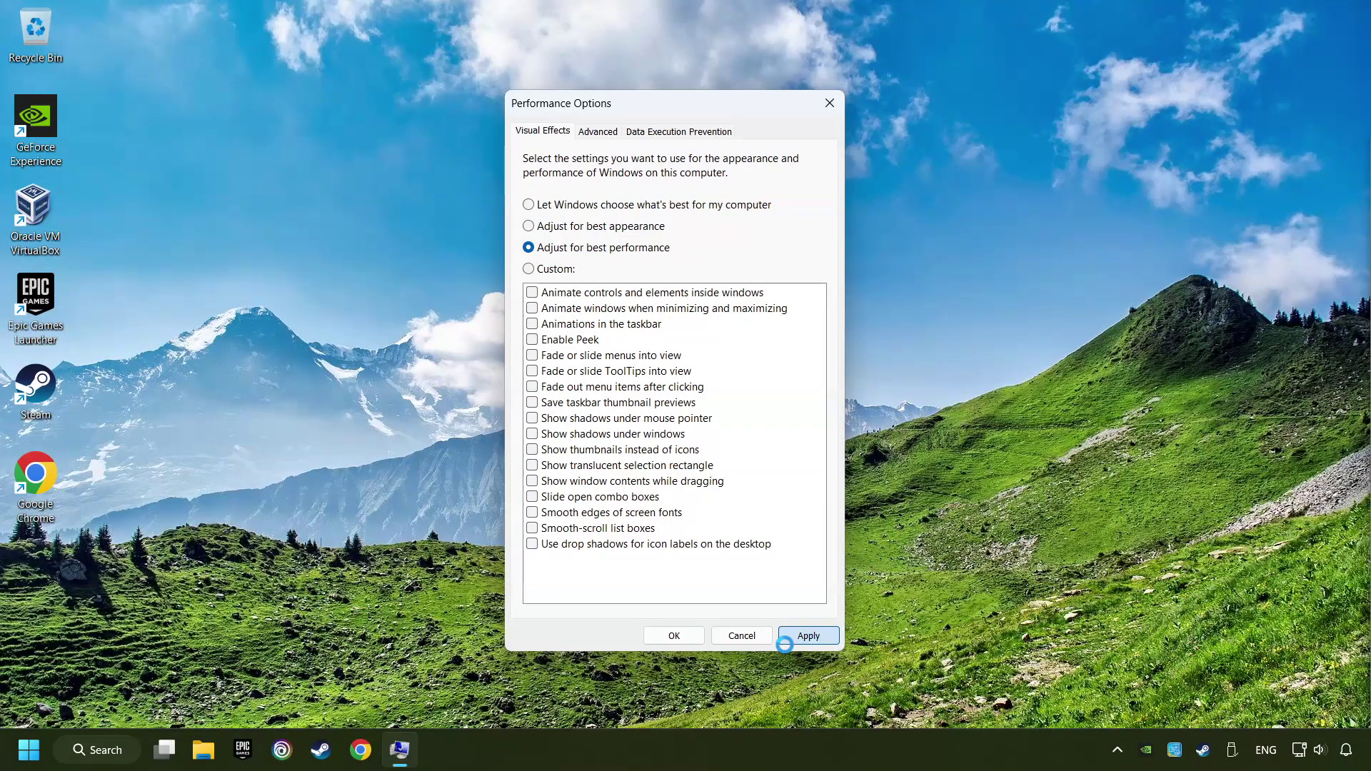
{"action": "left_click", "coordinate": [660, 639]}
{"action": "left_click", "coordinate": [28, 750]}
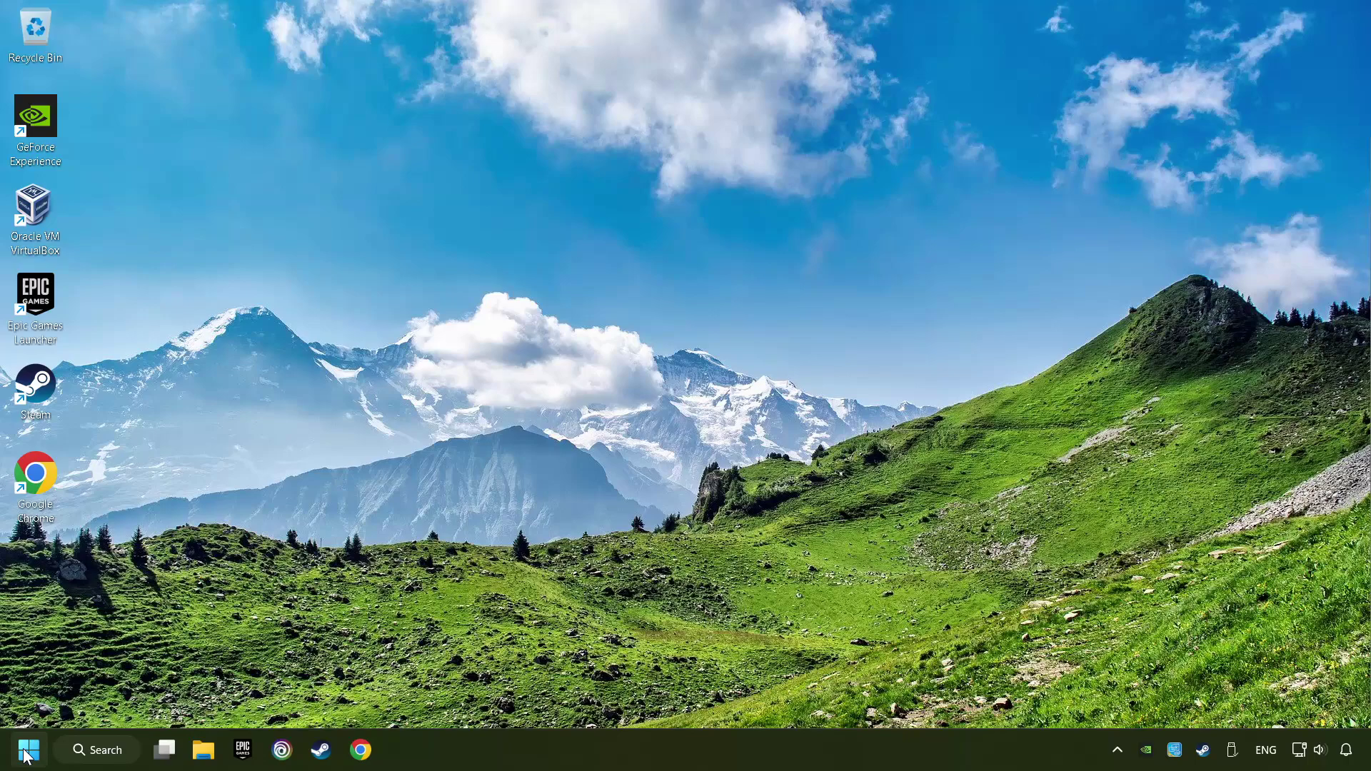